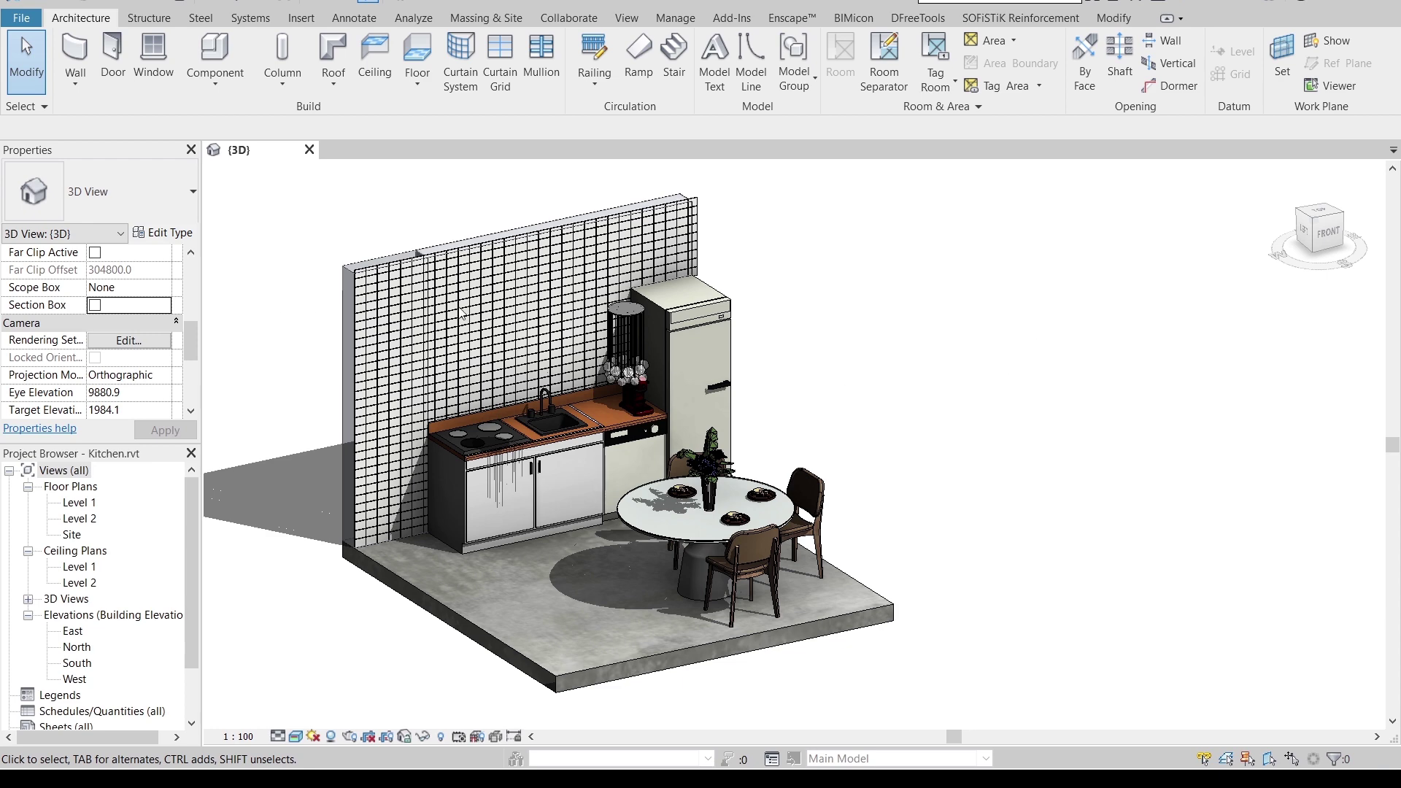
Step: Examine the tiled kitchen wall in the 3D view up close and from another angle
scroll(461, 314, "up", 5)
scroll(525, 354, "up", 4)
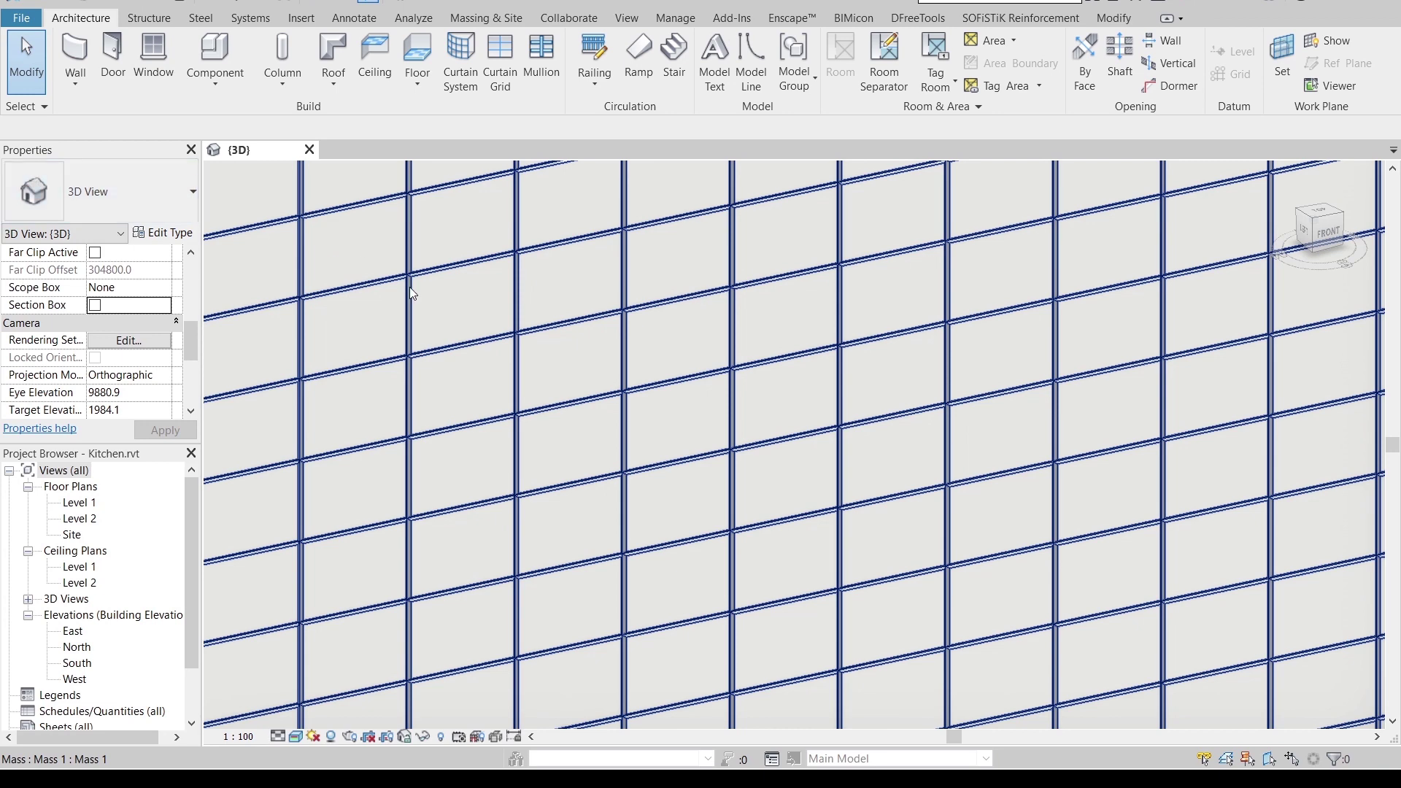
middle_click_drag(596, 450, 681, 500, "shift")
scroll(772, 475, "down", 5)
scroll(1035, 476, "up", 5)
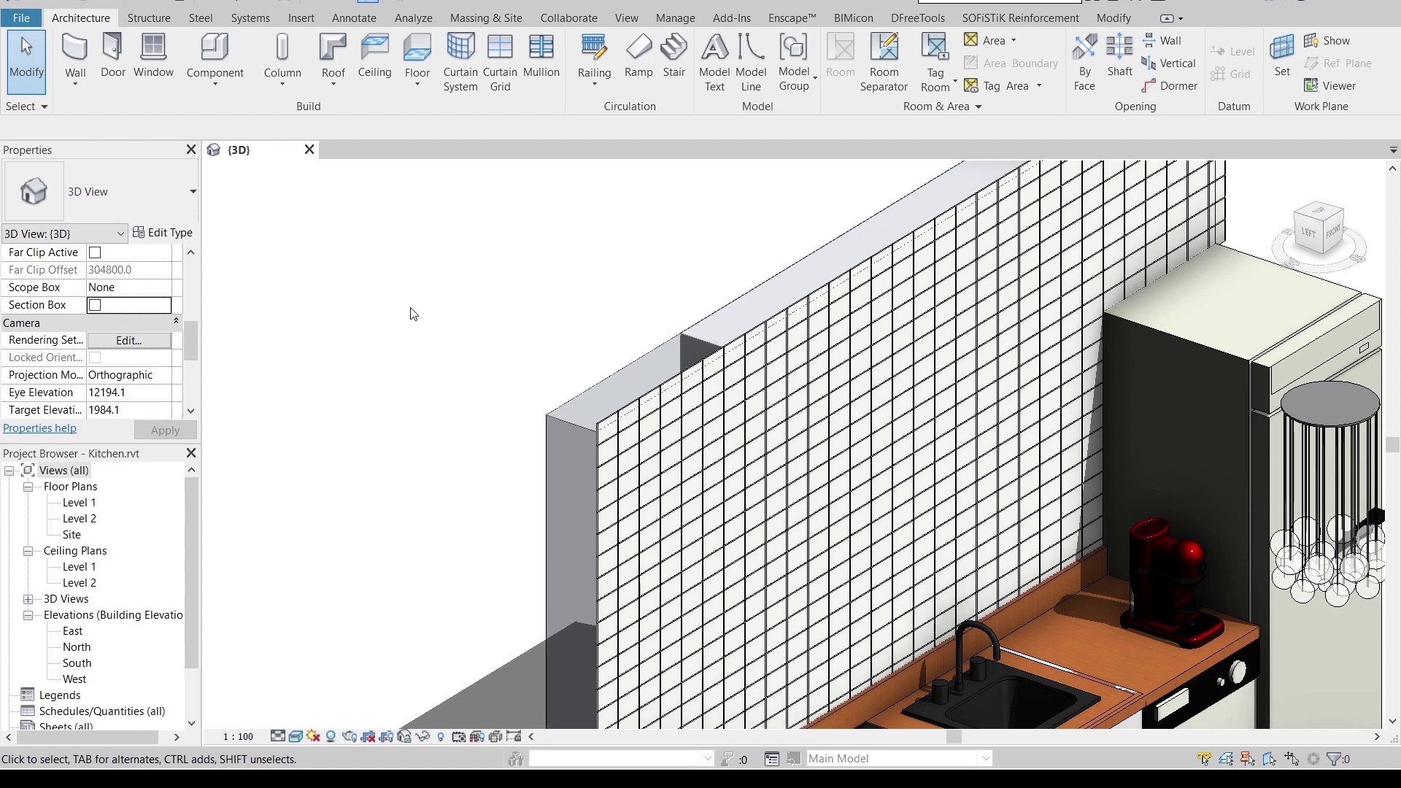
scroll(410, 315, "down", 5)
middle_click_drag(1044, 399, 1000, 397)
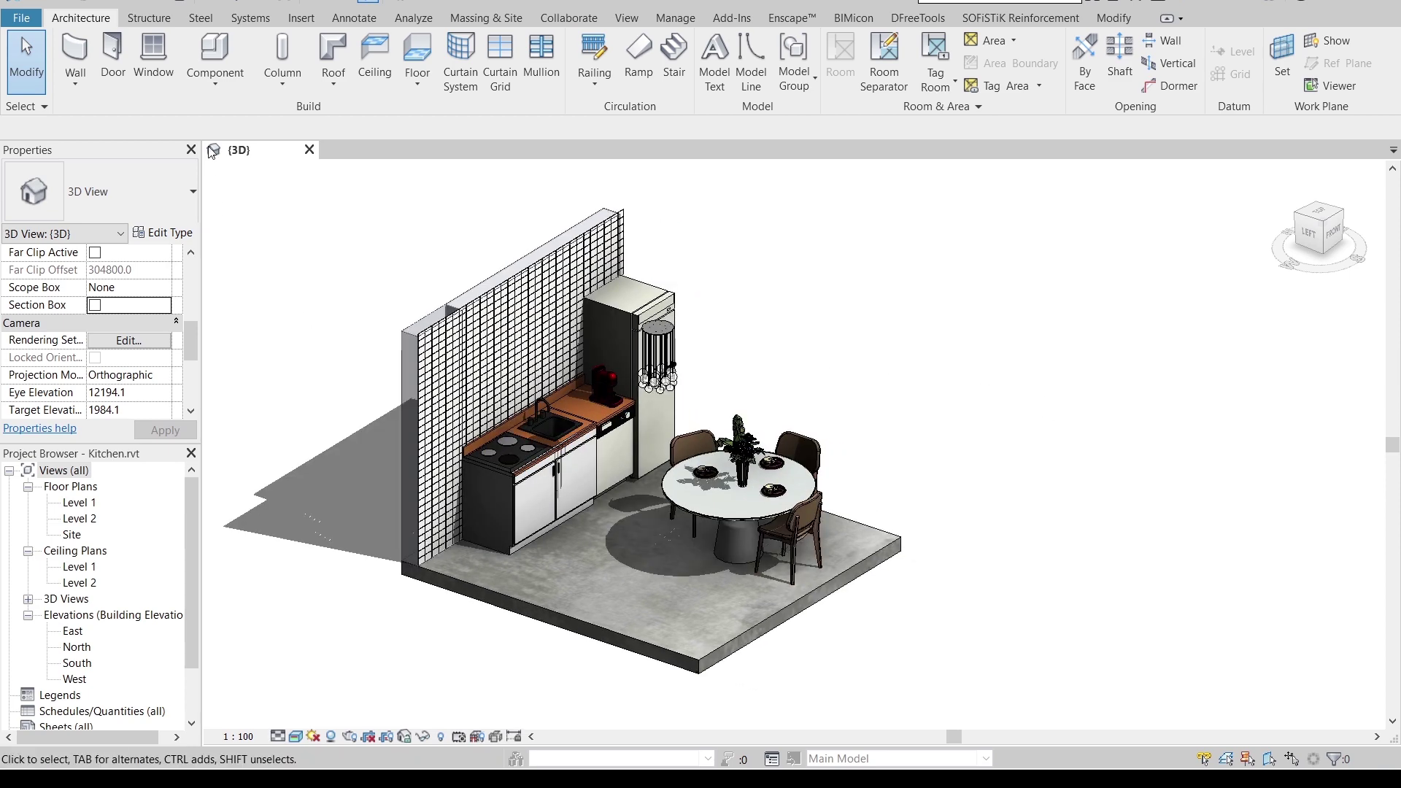
Step: Create a new project from the Architectural Template
left_click(22, 17)
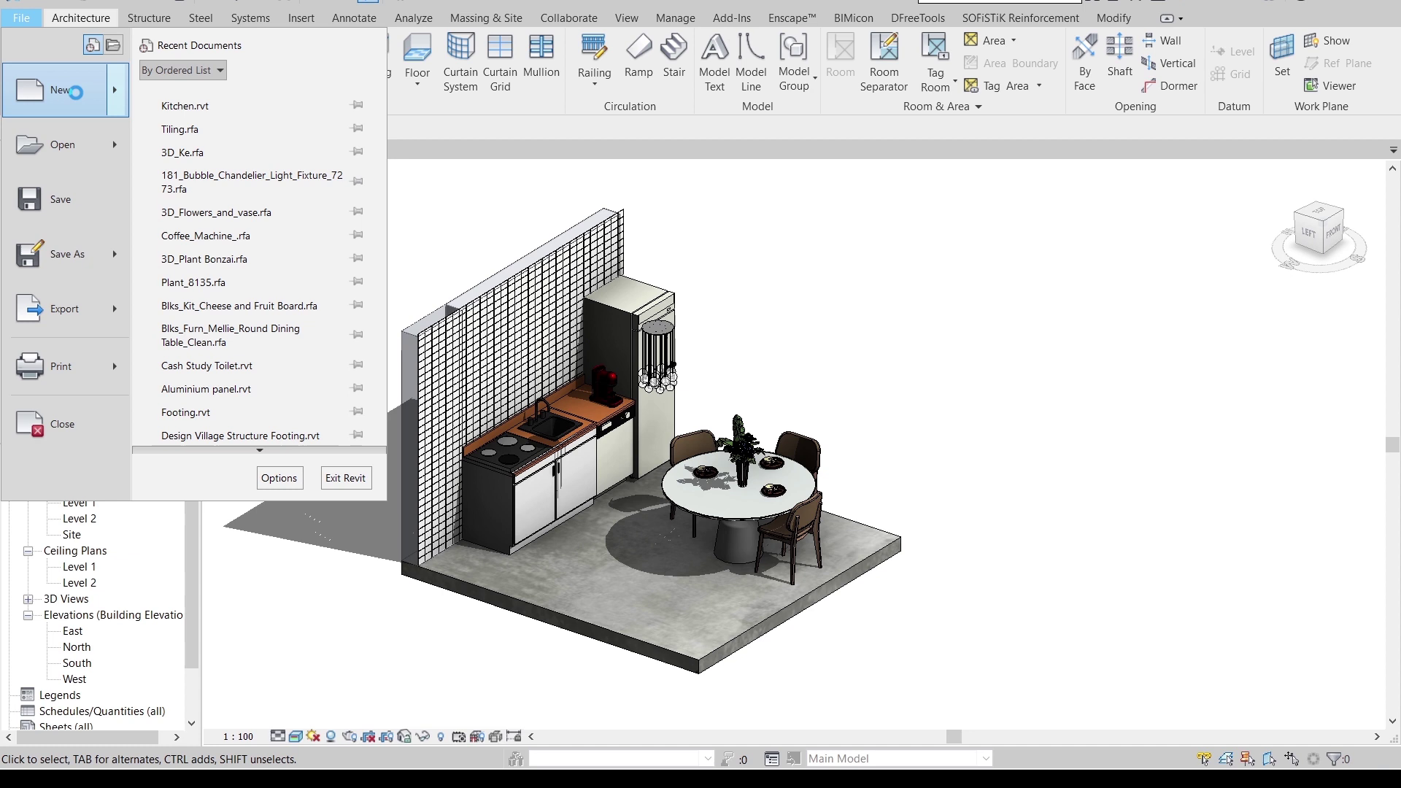
mouse_move(76, 93)
left_click(178, 102)
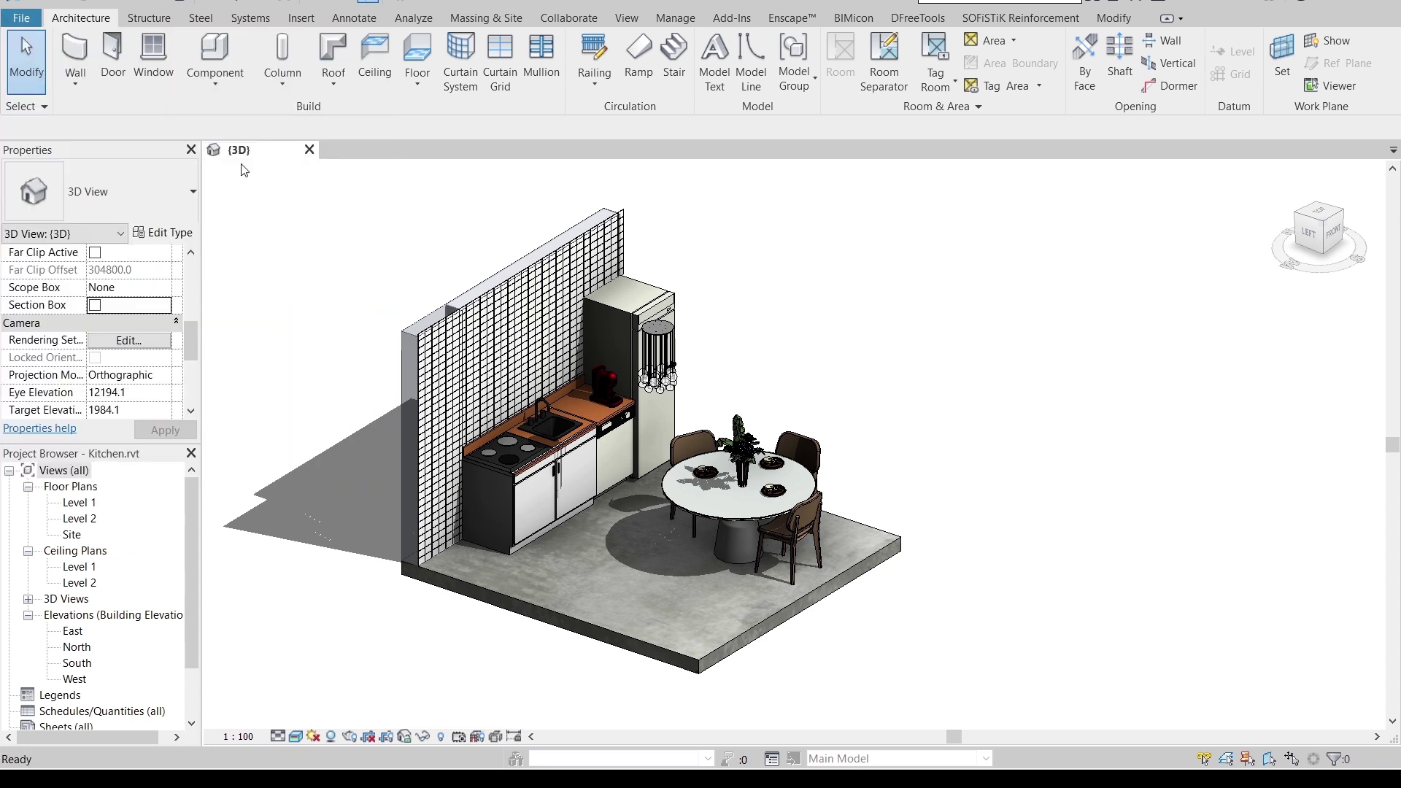
left_click(784, 265)
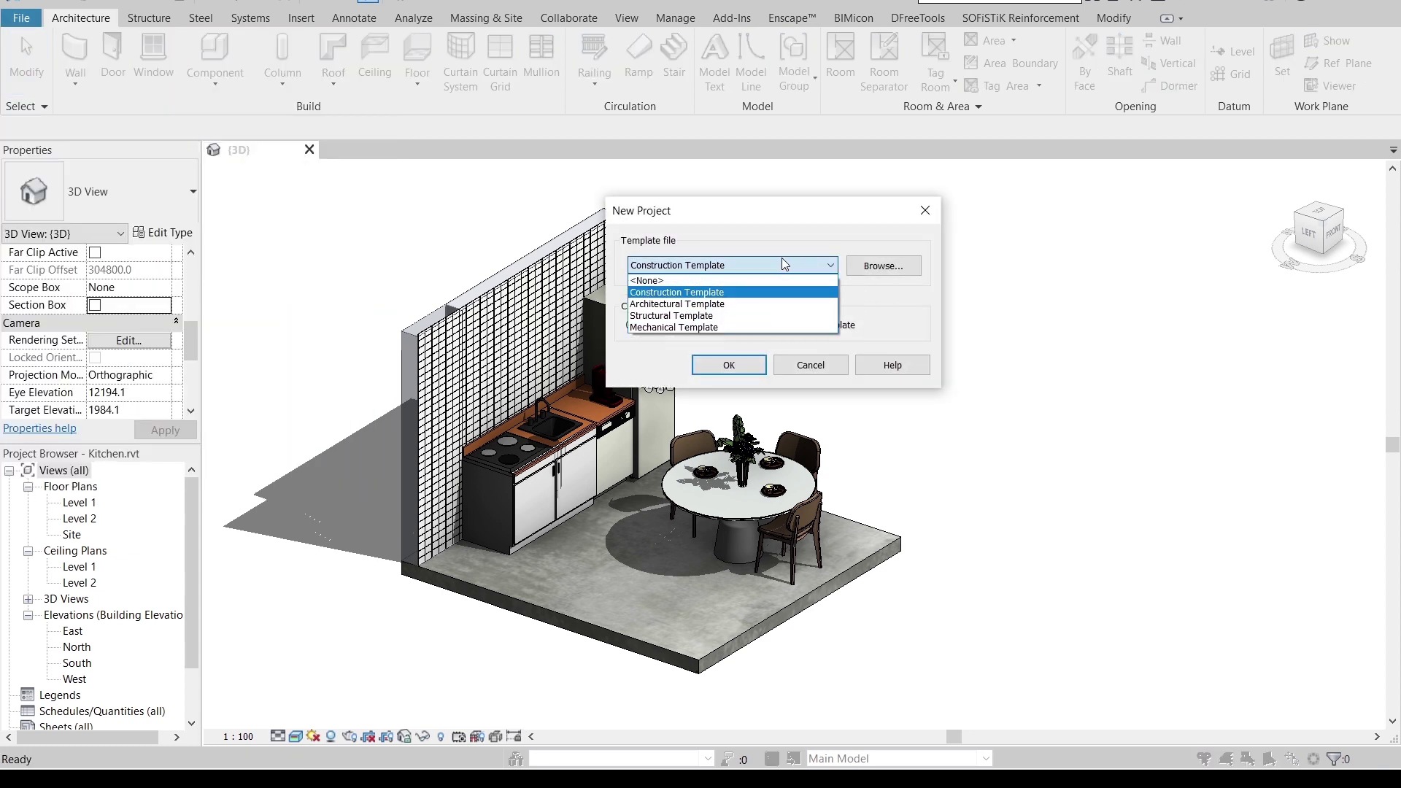
left_click(751, 305)
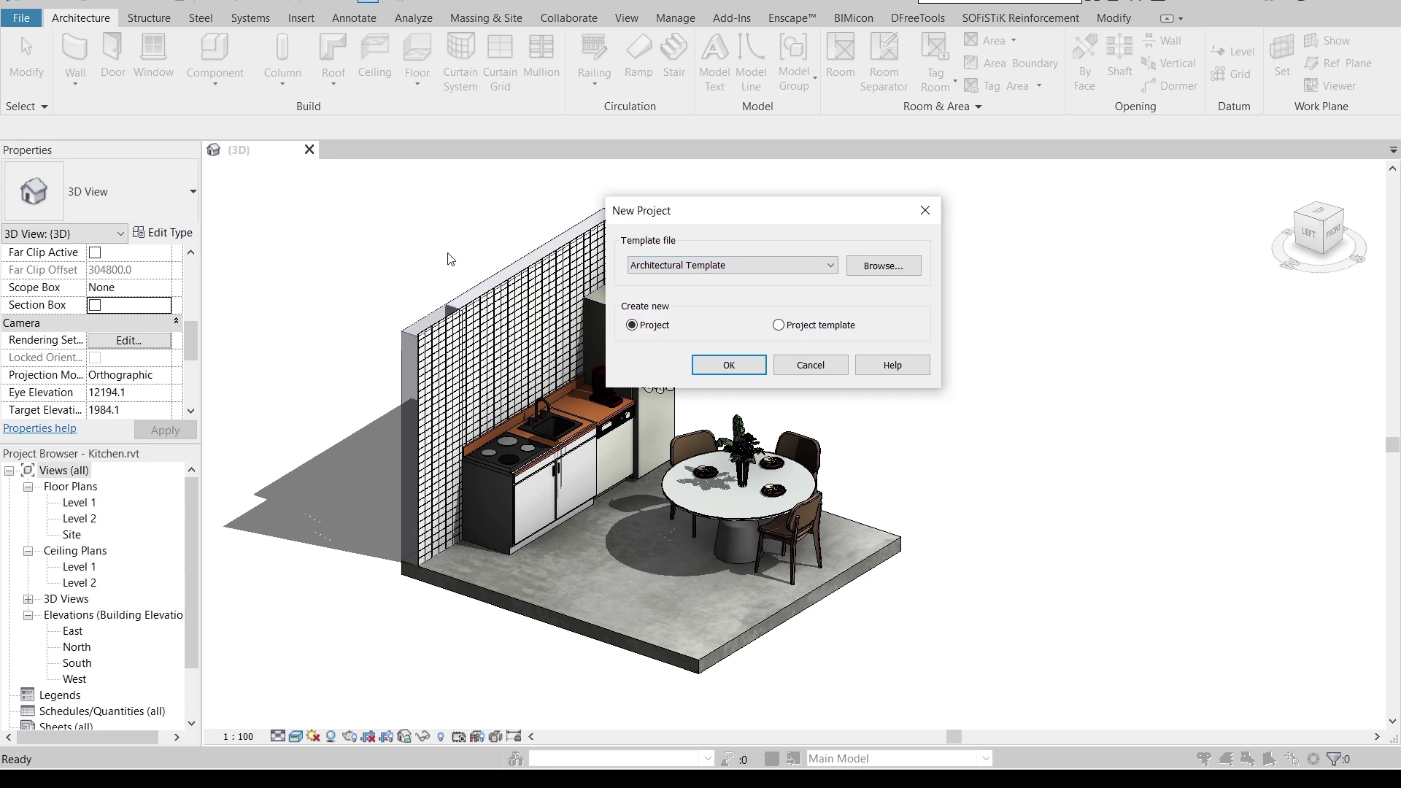
left_click(721, 372)
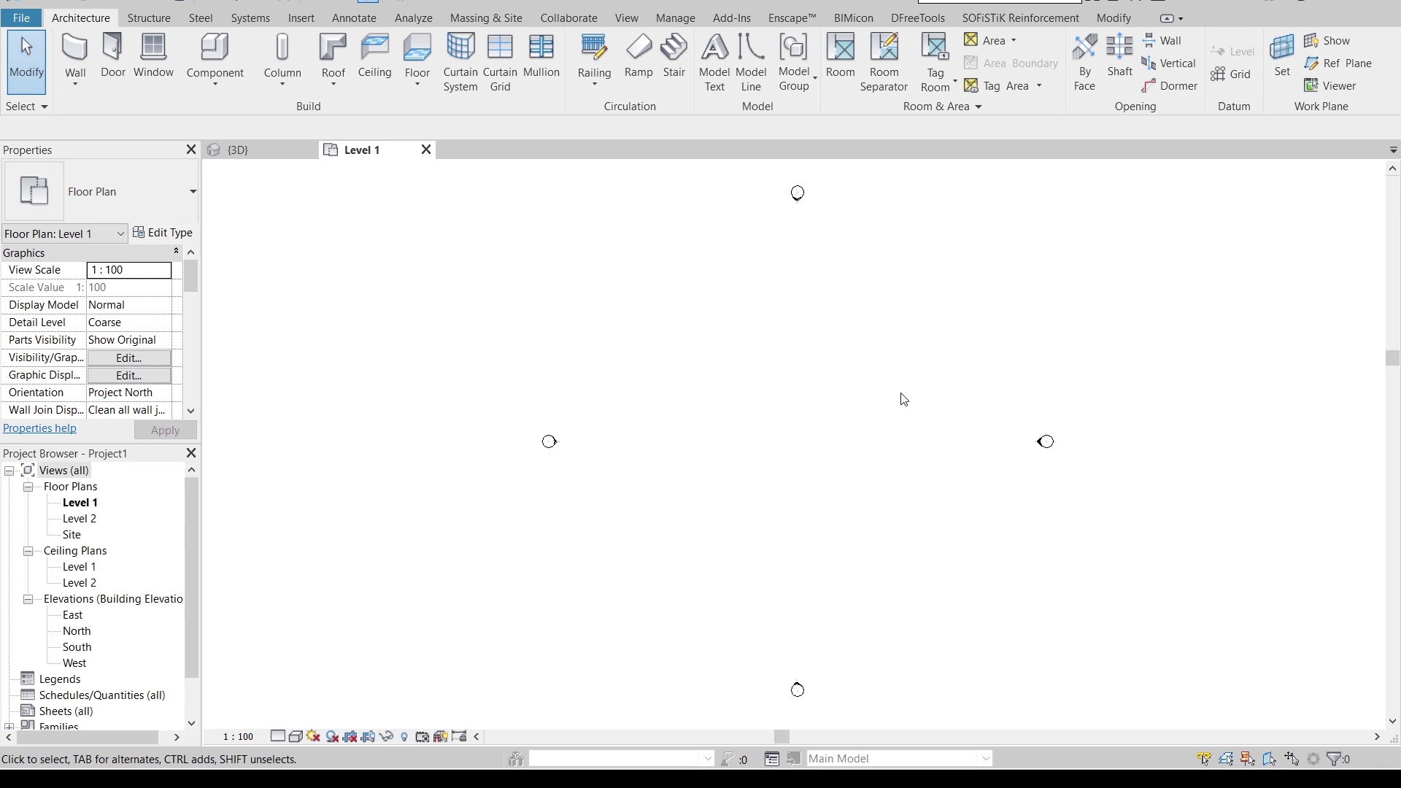
Step: Create a new family from the Metric Curtain Panel Pattern Based.rft template in the English family templates folder
left_click(22, 18)
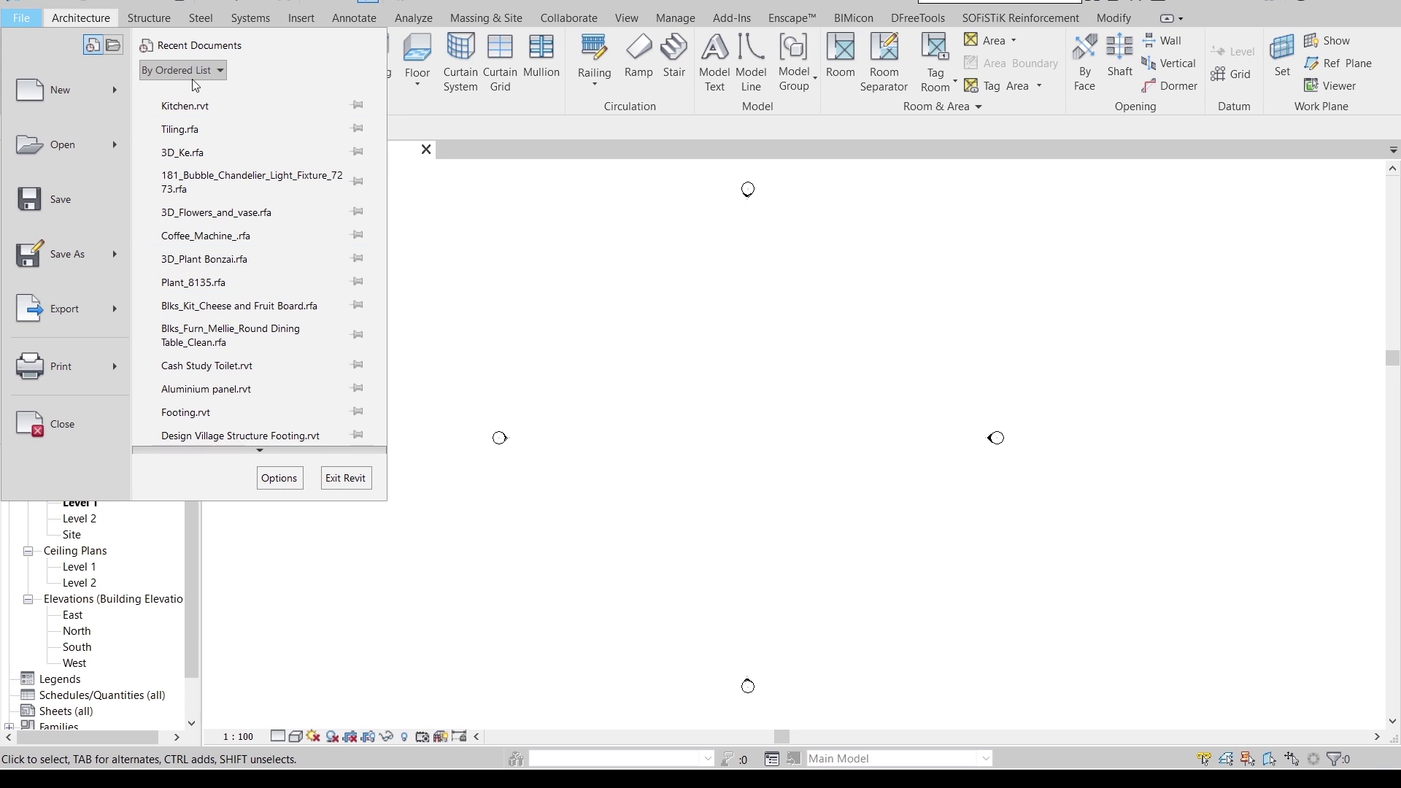
mouse_move(73, 88)
left_click(195, 165)
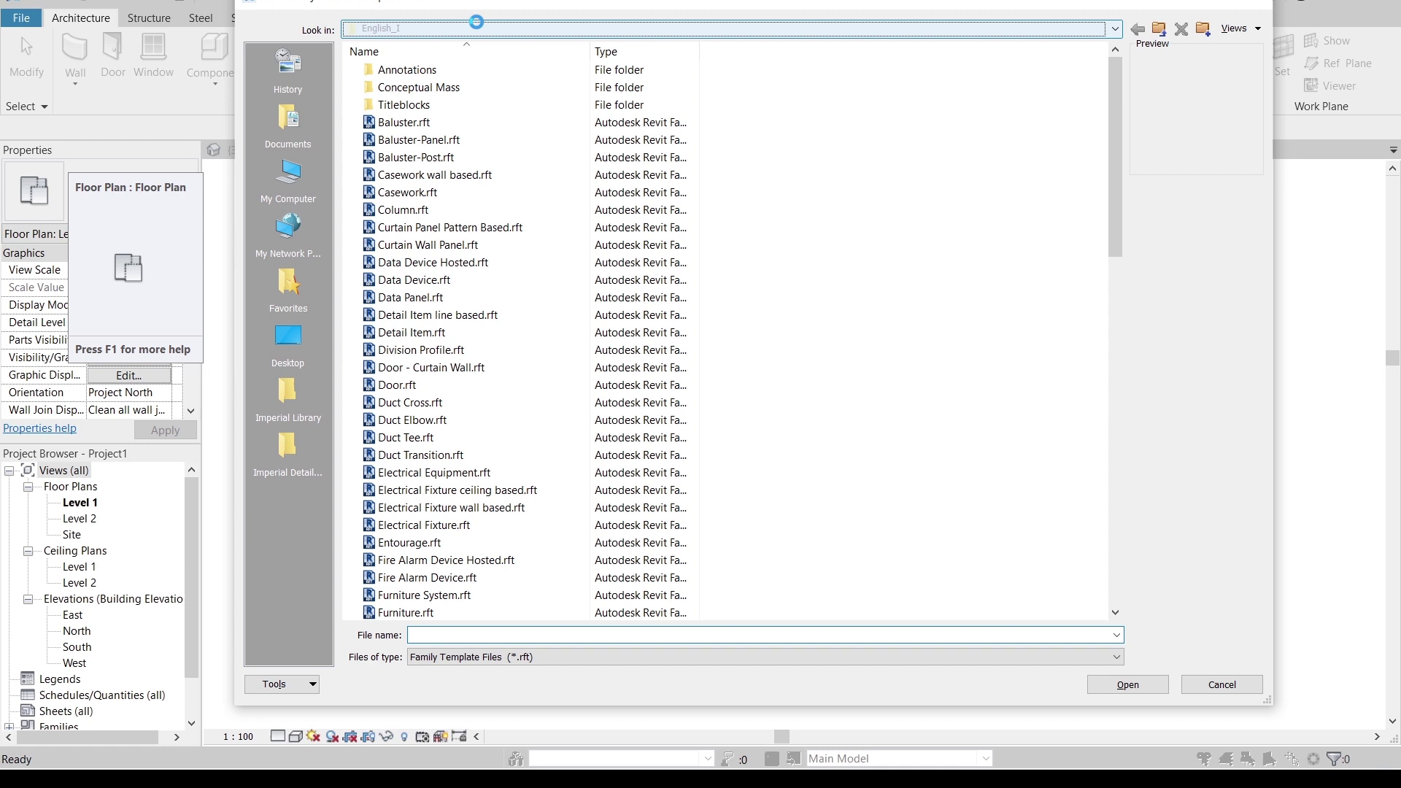
left_click(476, 23)
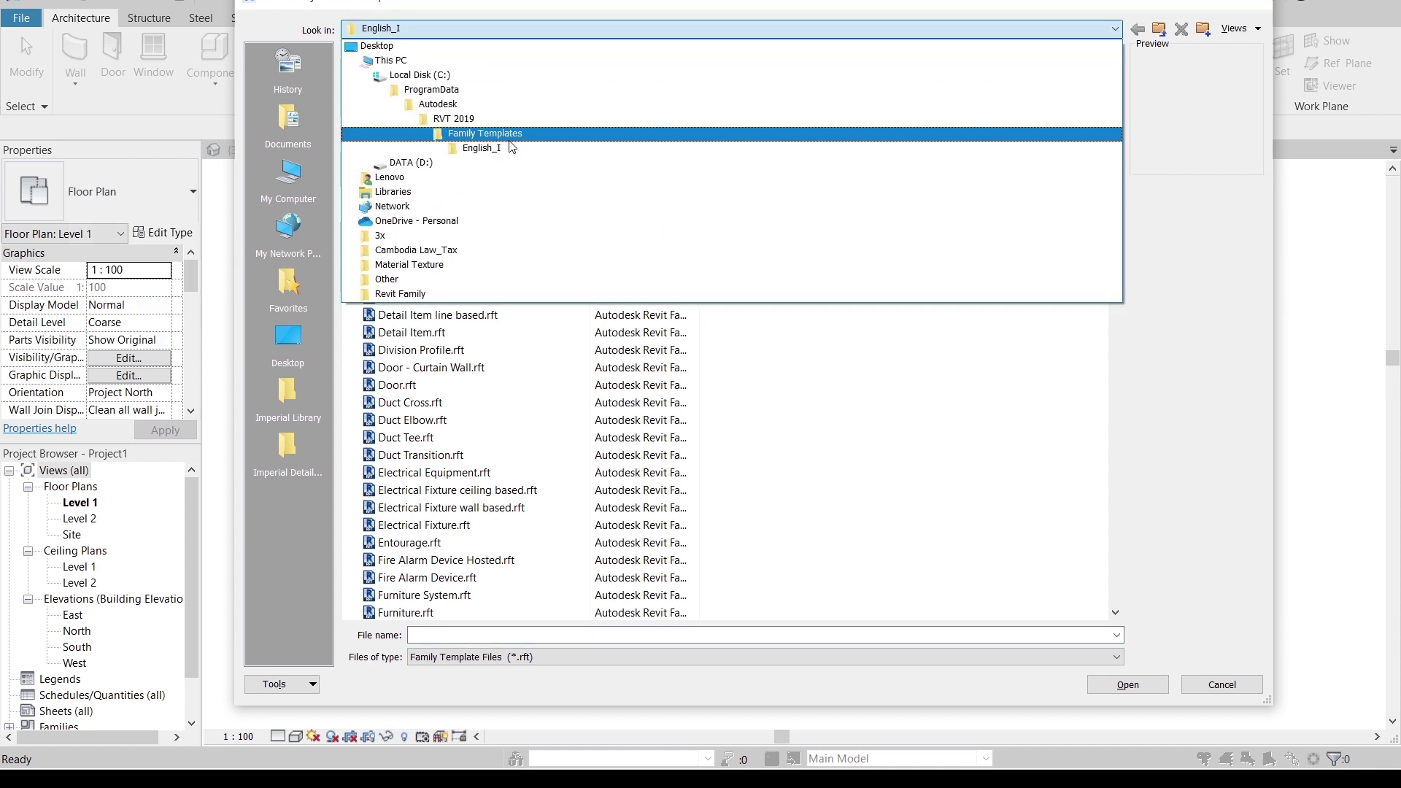
left_click(504, 134)
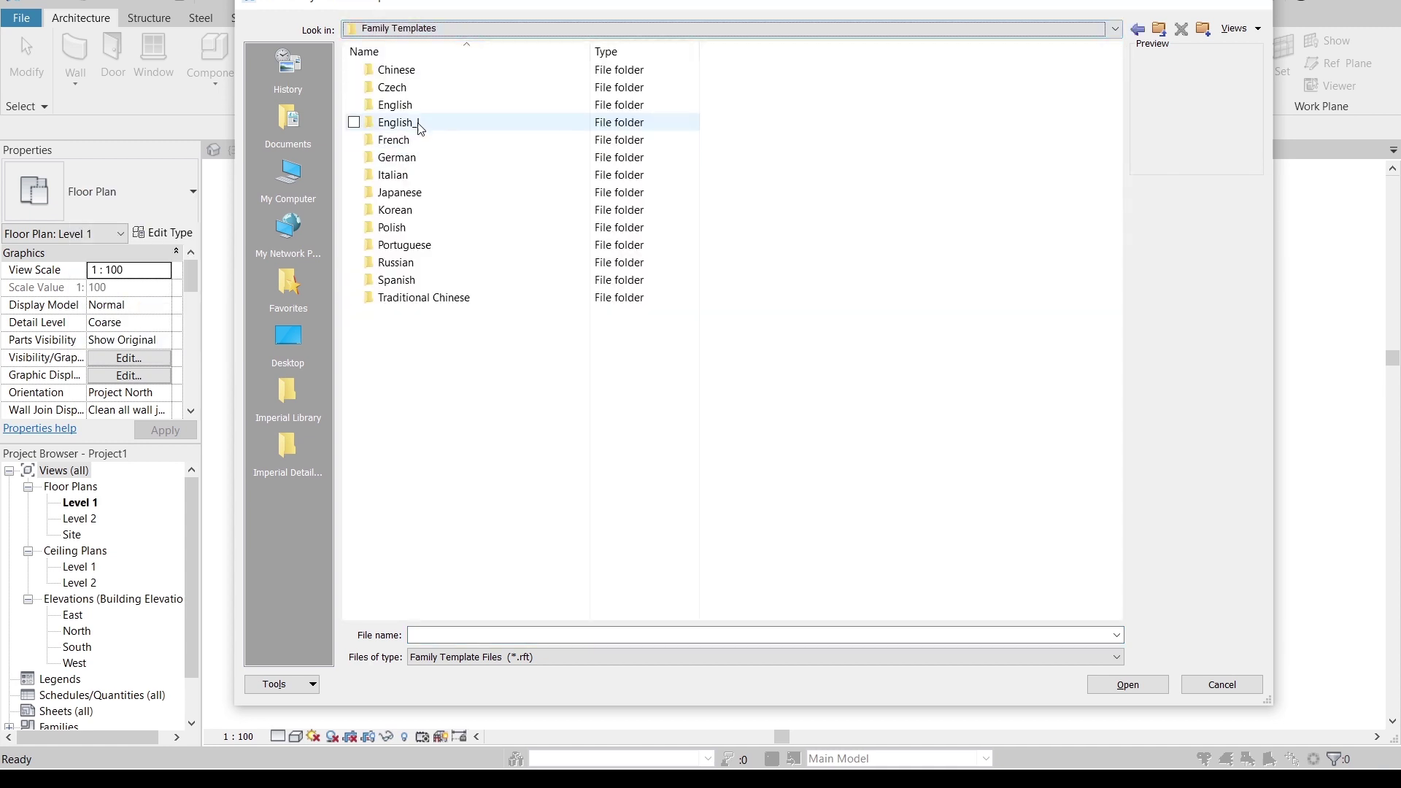
left_click(409, 110)
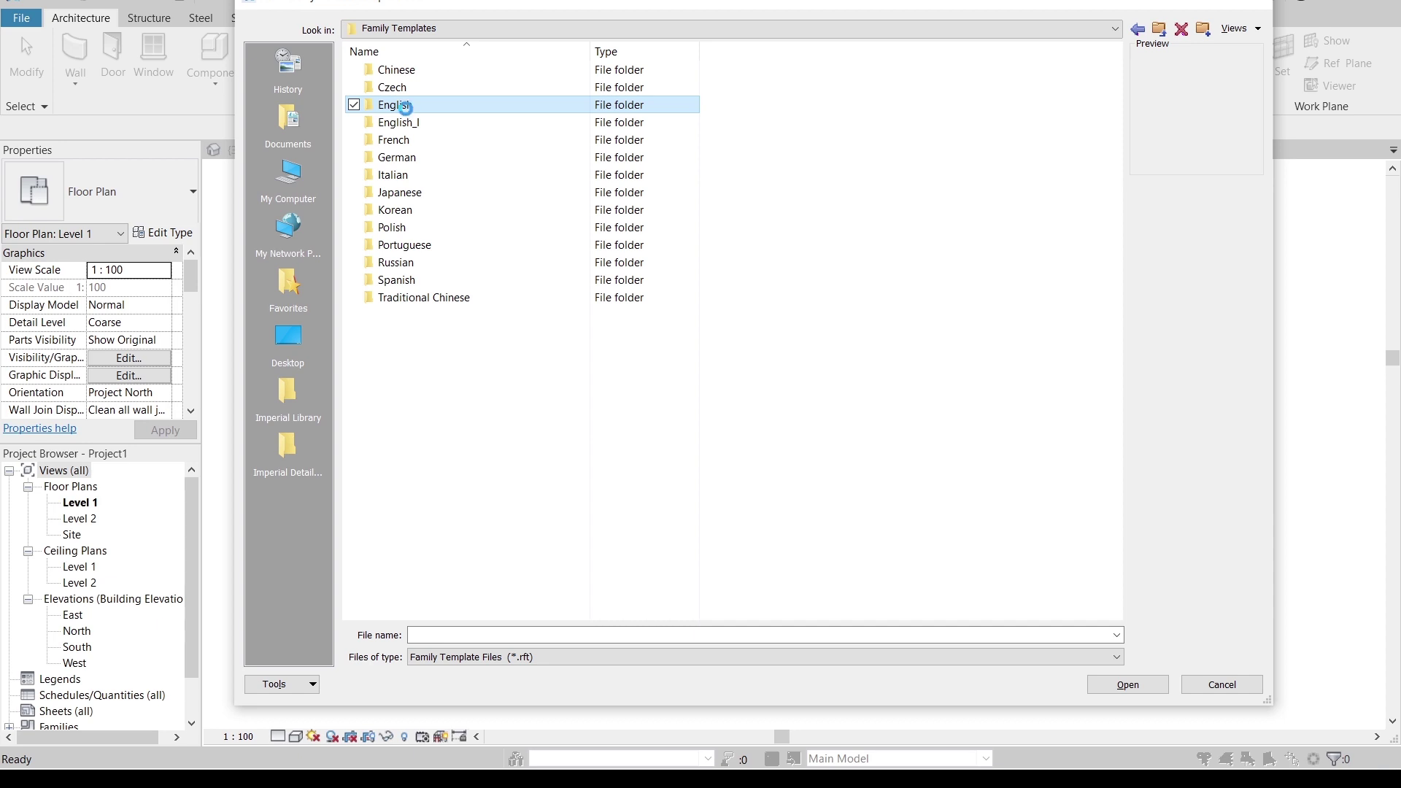
double_click(408, 114)
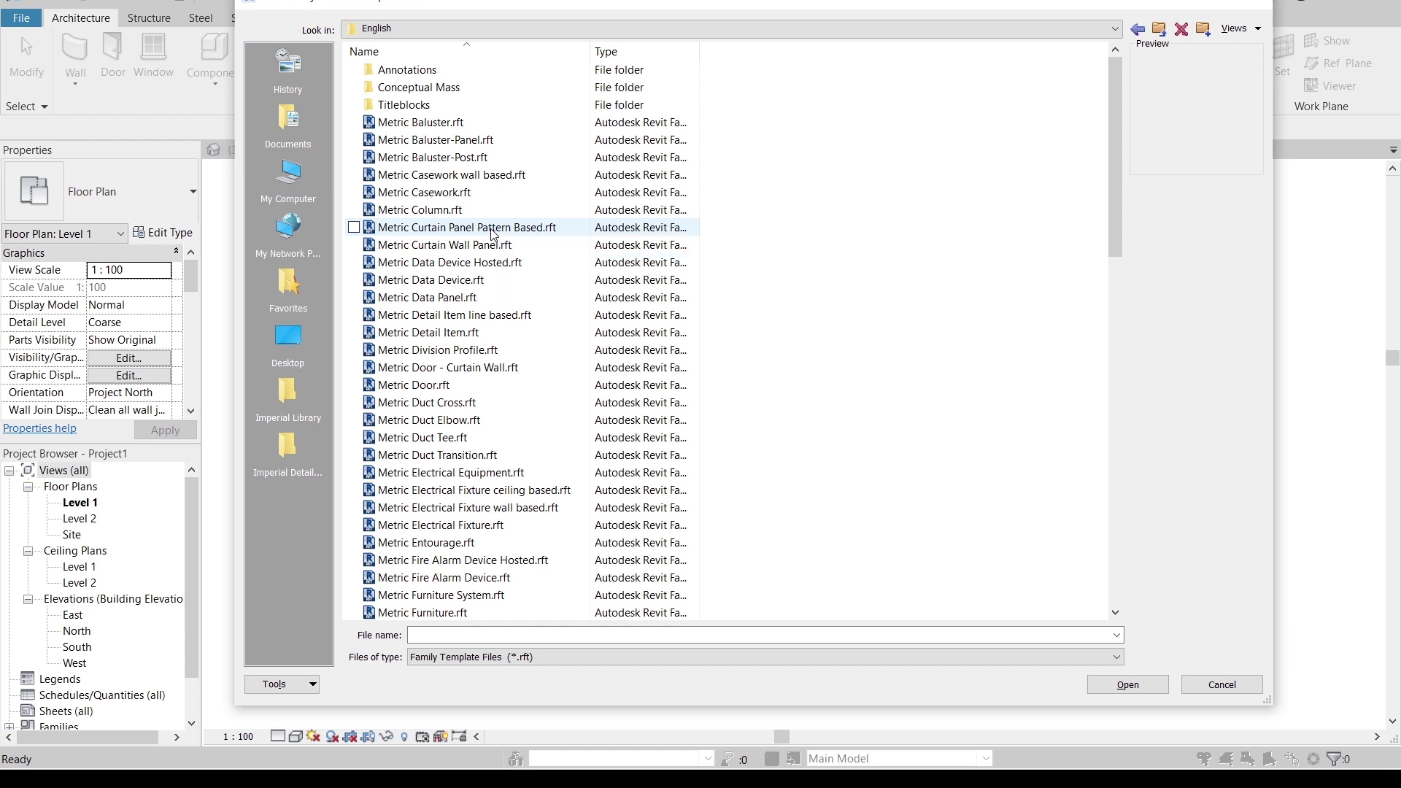
left_click(671, 227)
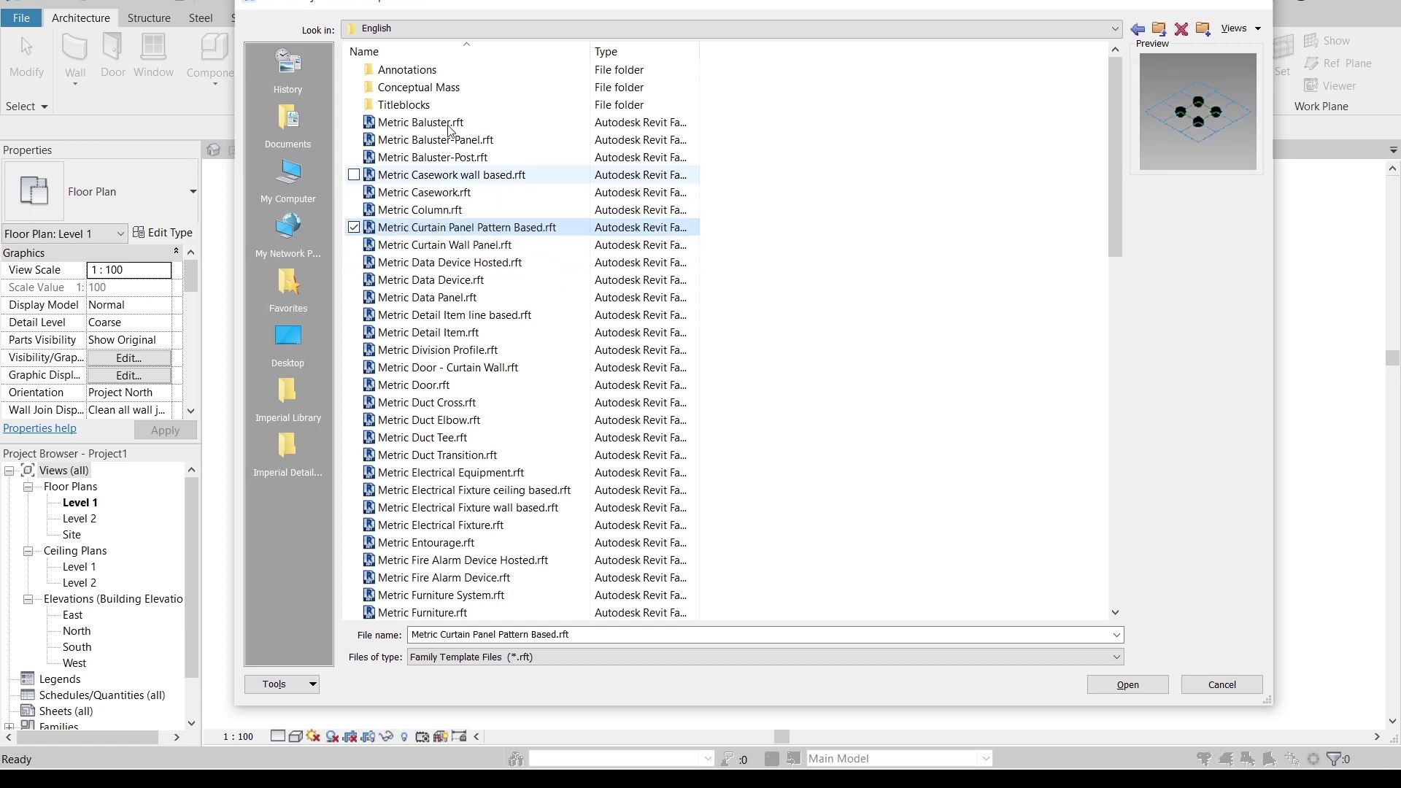
left_click(1119, 687)
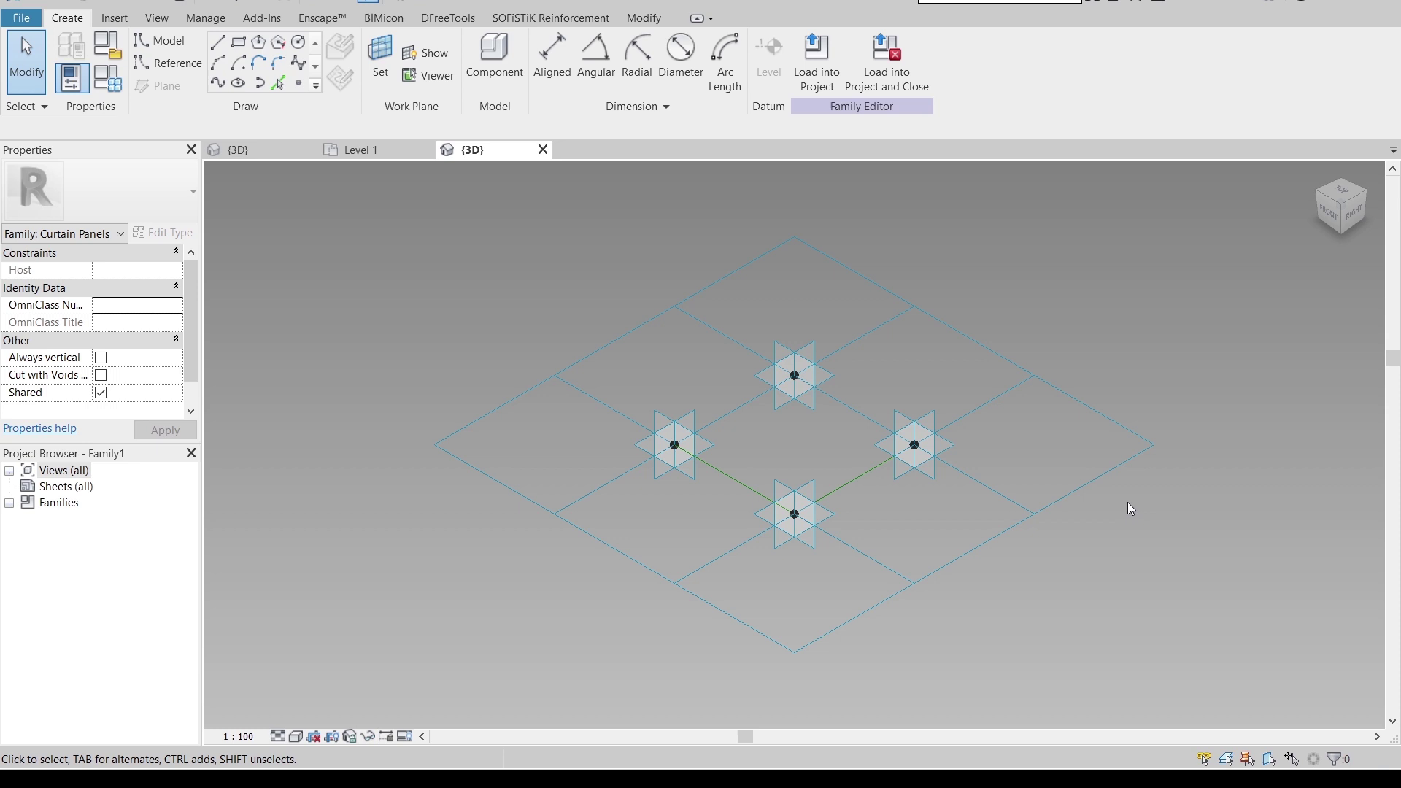
Step: Set the tile pattern grid's horizontal spacing to 112.5 and its vertical spacing to 79.0
left_click(1053, 507)
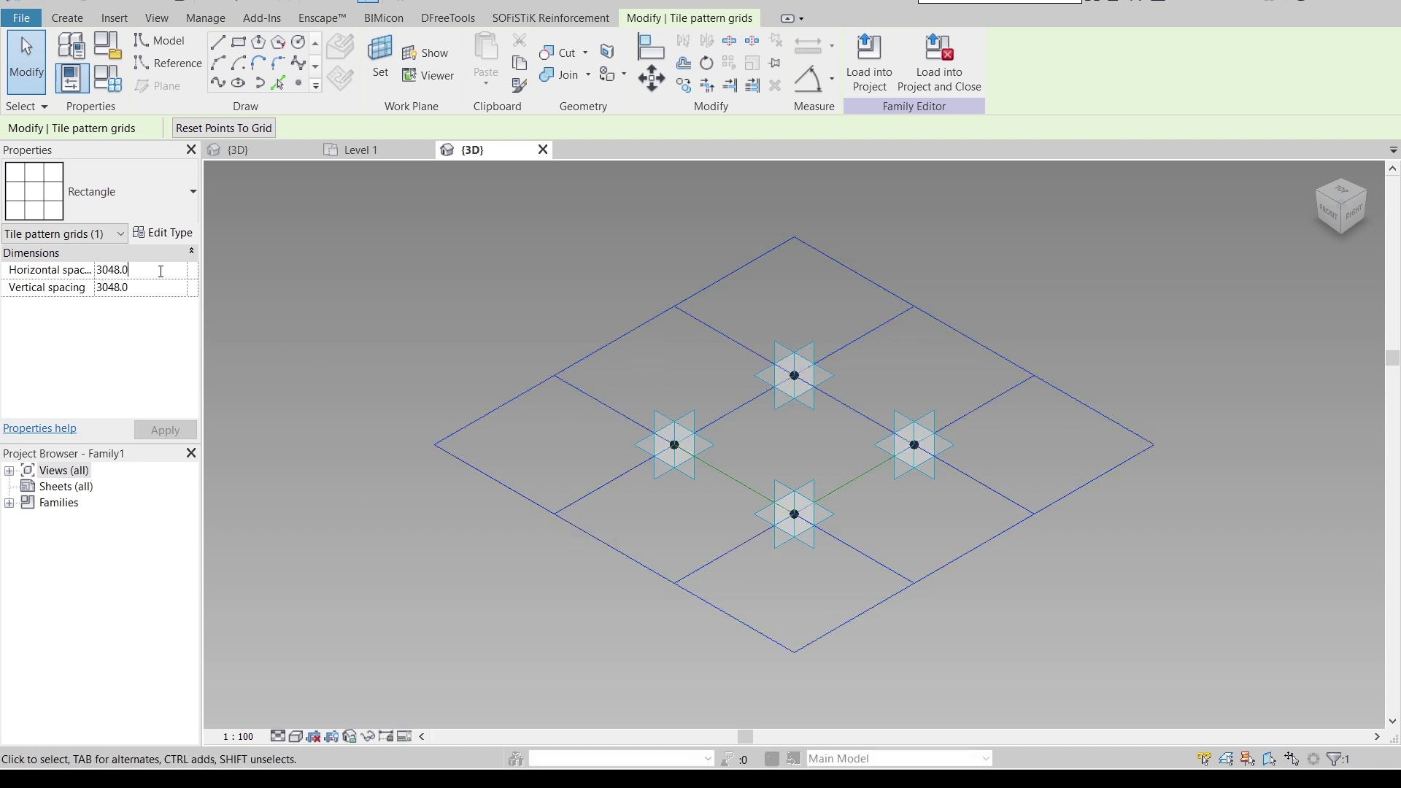
left_click_drag(139, 276, 49, 291)
type("112.5")
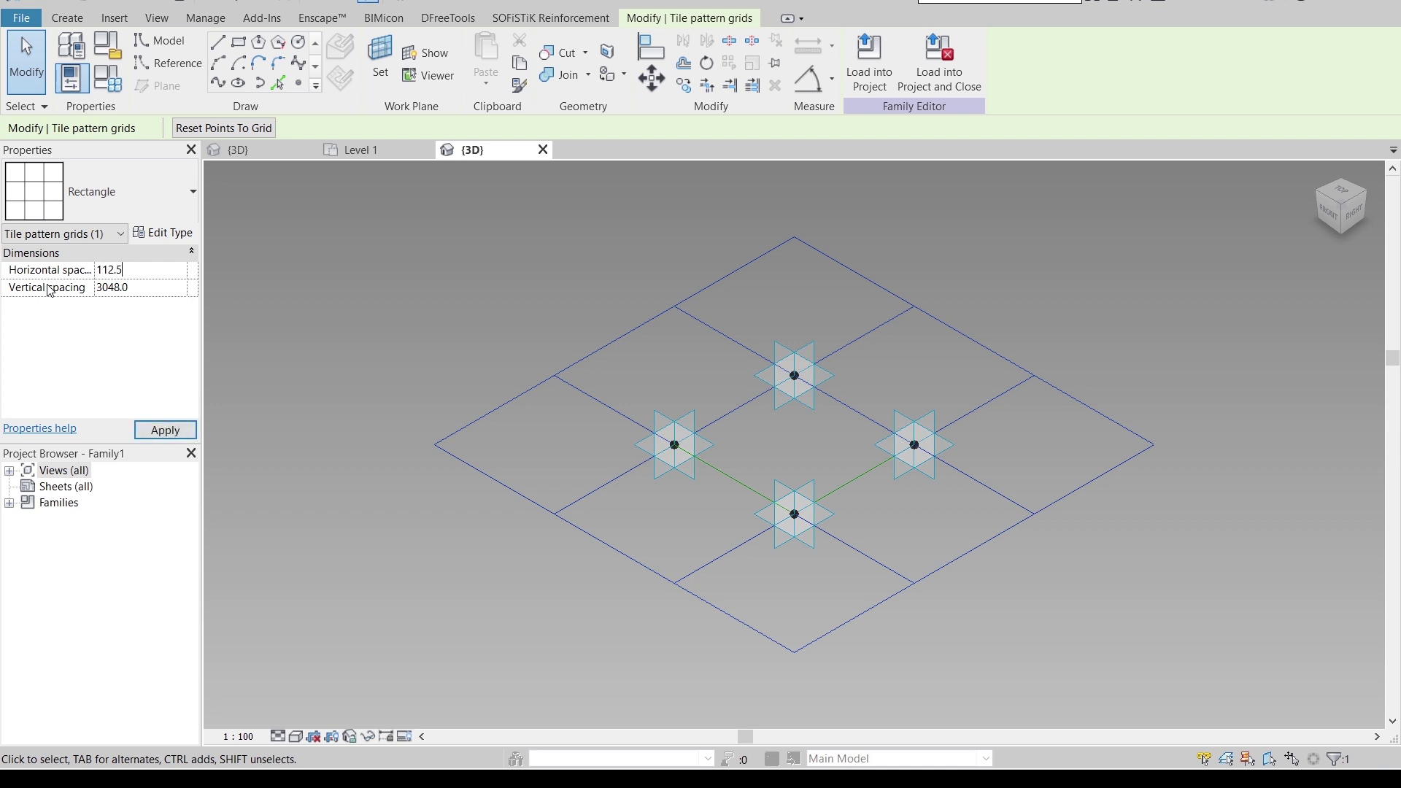
left_click(152, 290)
left_click_drag(153, 289, 88, 293)
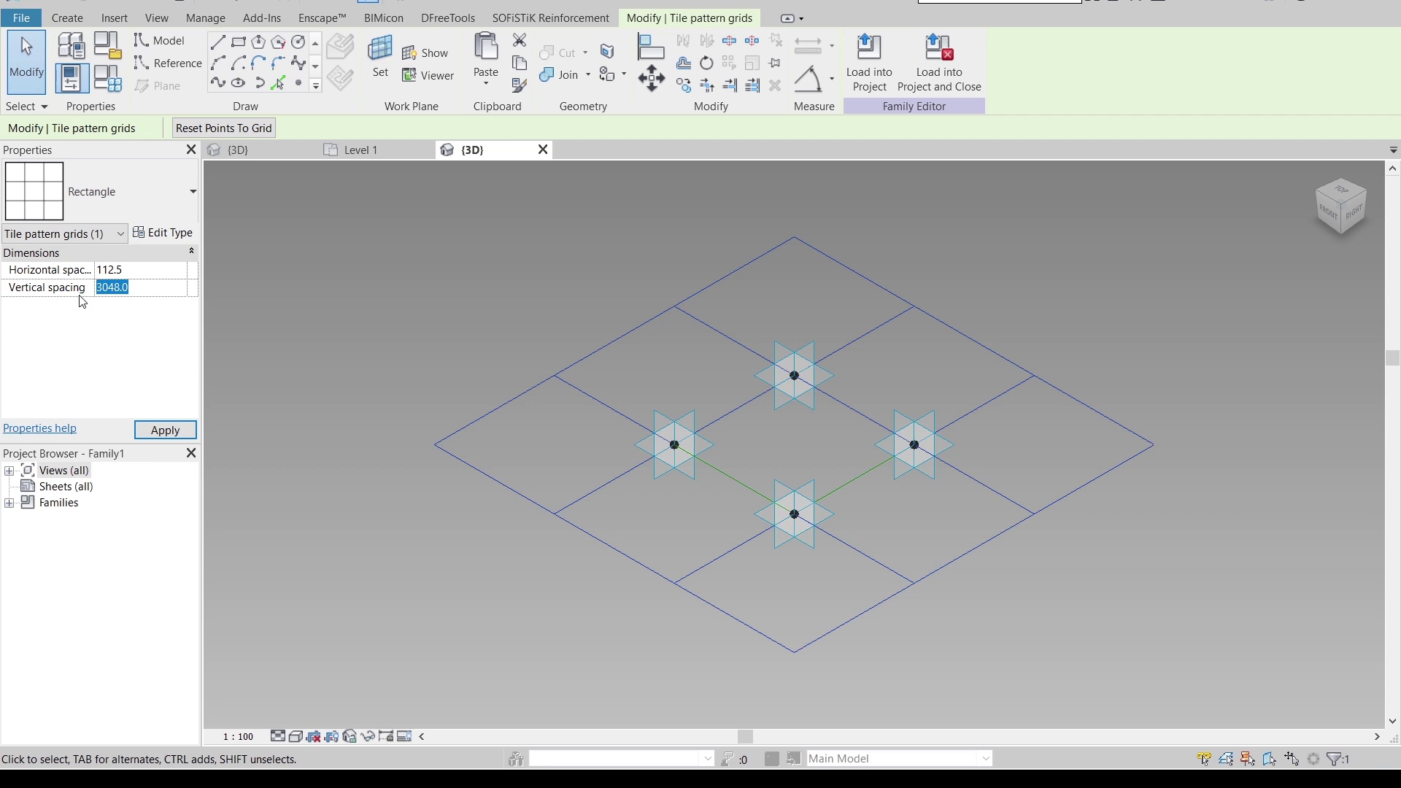
type("79.0")
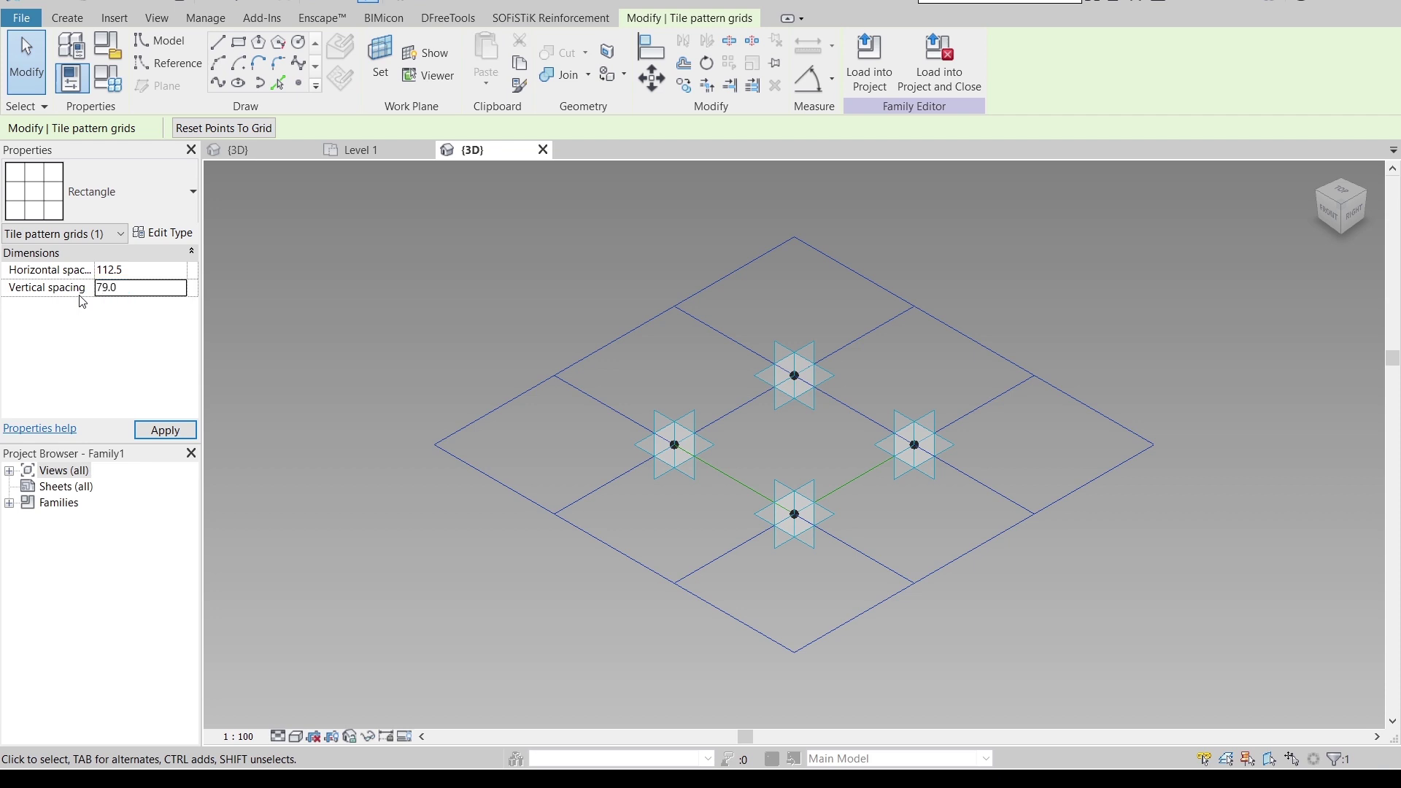
left_click(142, 430)
left_click(607, 485)
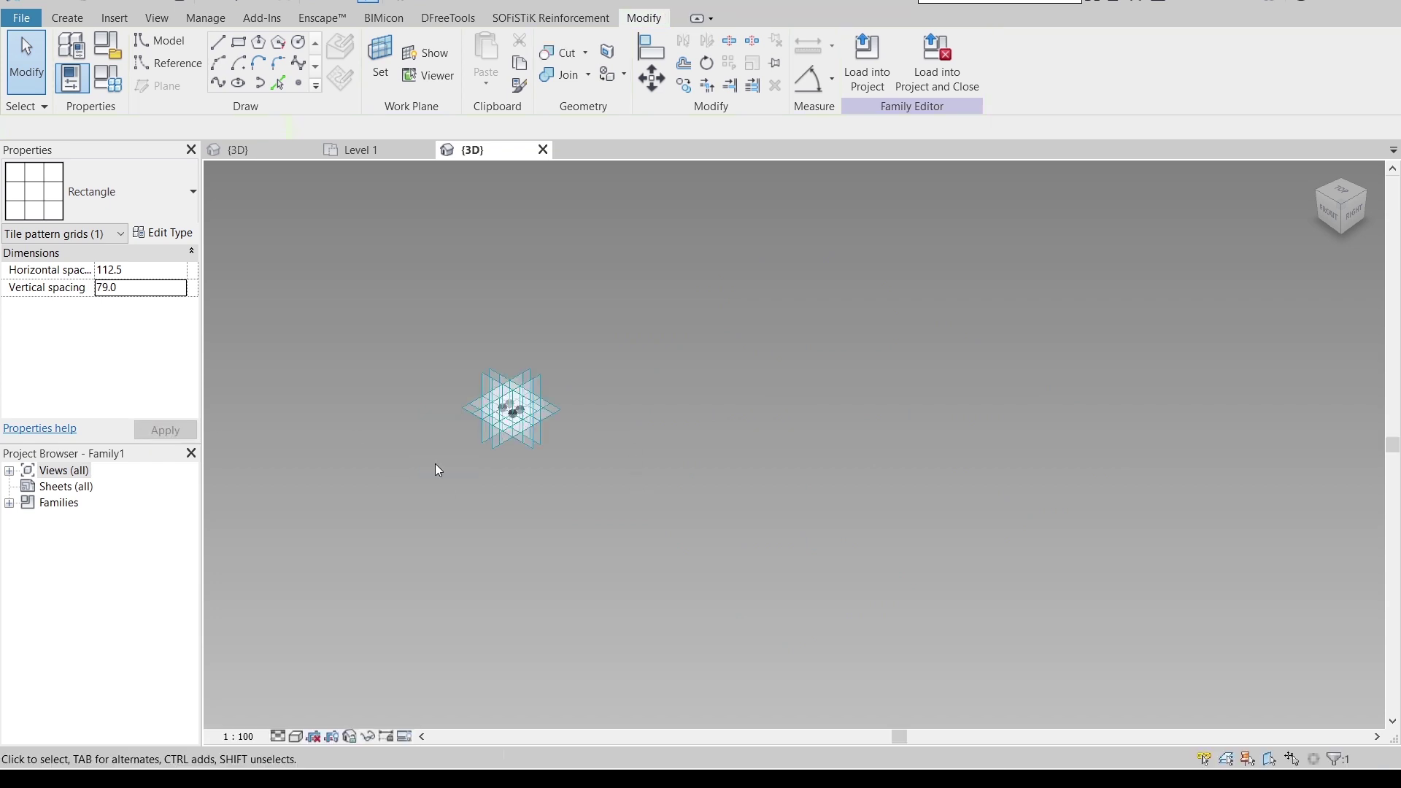
Step: Set the work plane to a plane of placement point 1 and place a reference point on that point
middle_click_drag(536, 383, 601, 473, "shift")
scroll(602, 473, "up", 3)
scroll(598, 467, "up", 2)
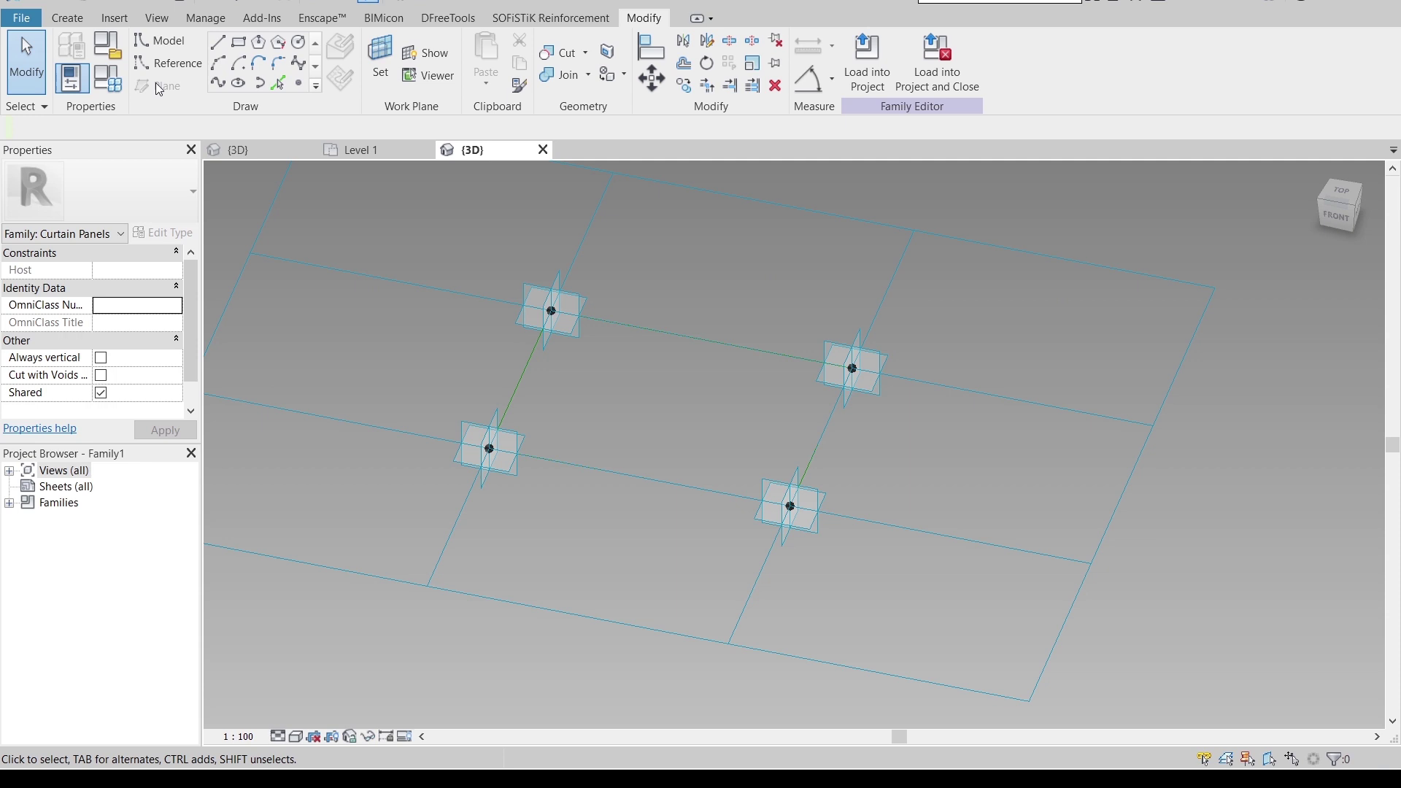
left_click(64, 21)
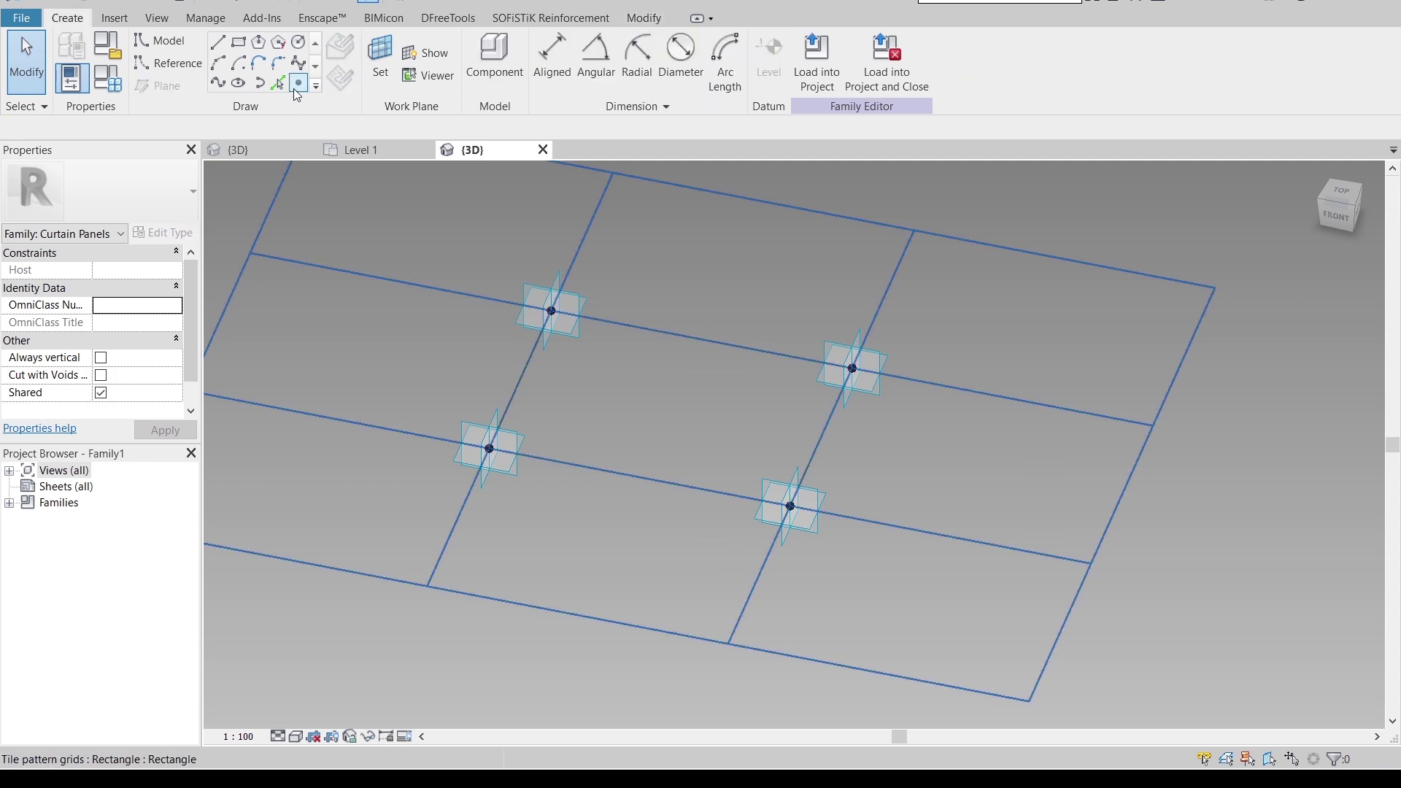
left_click(381, 65)
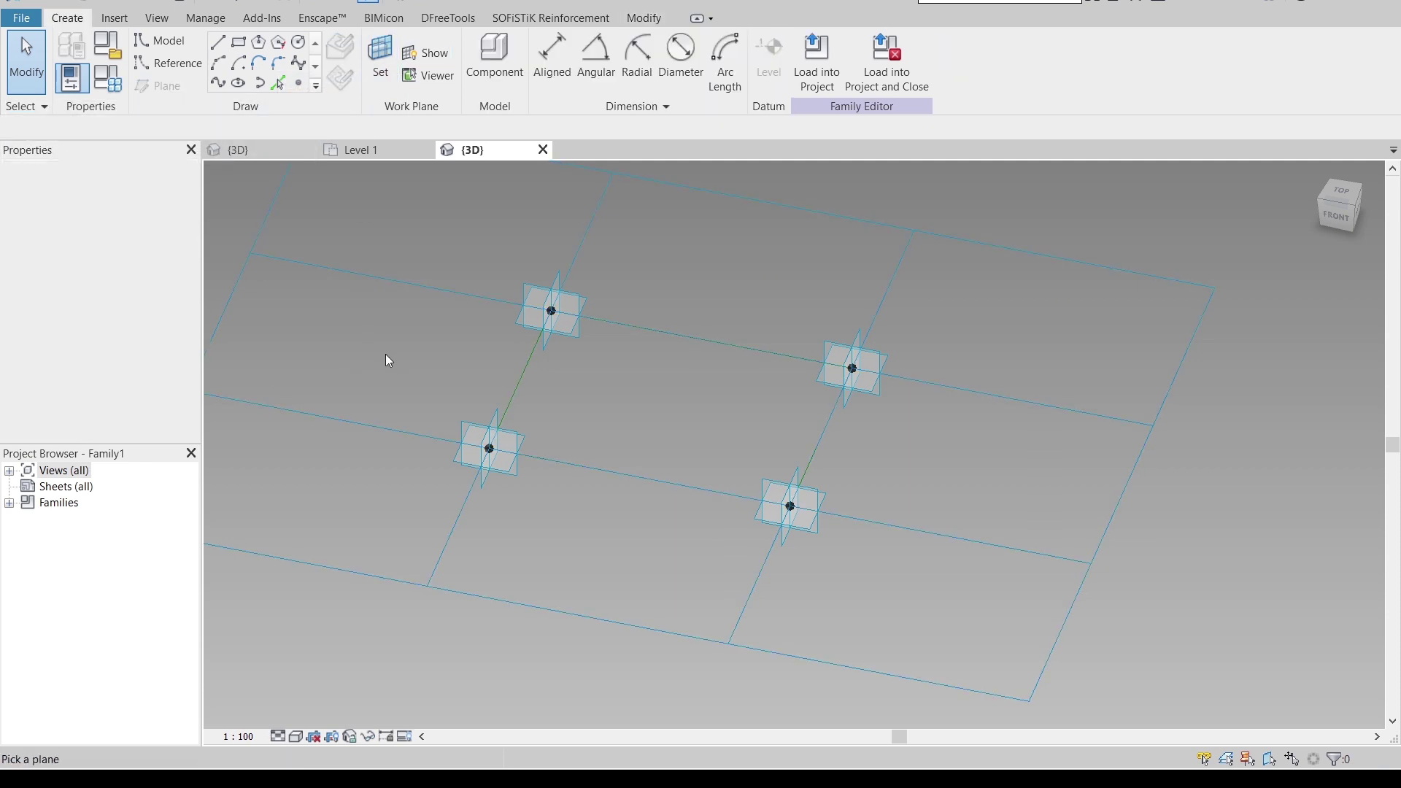
left_click(462, 449)
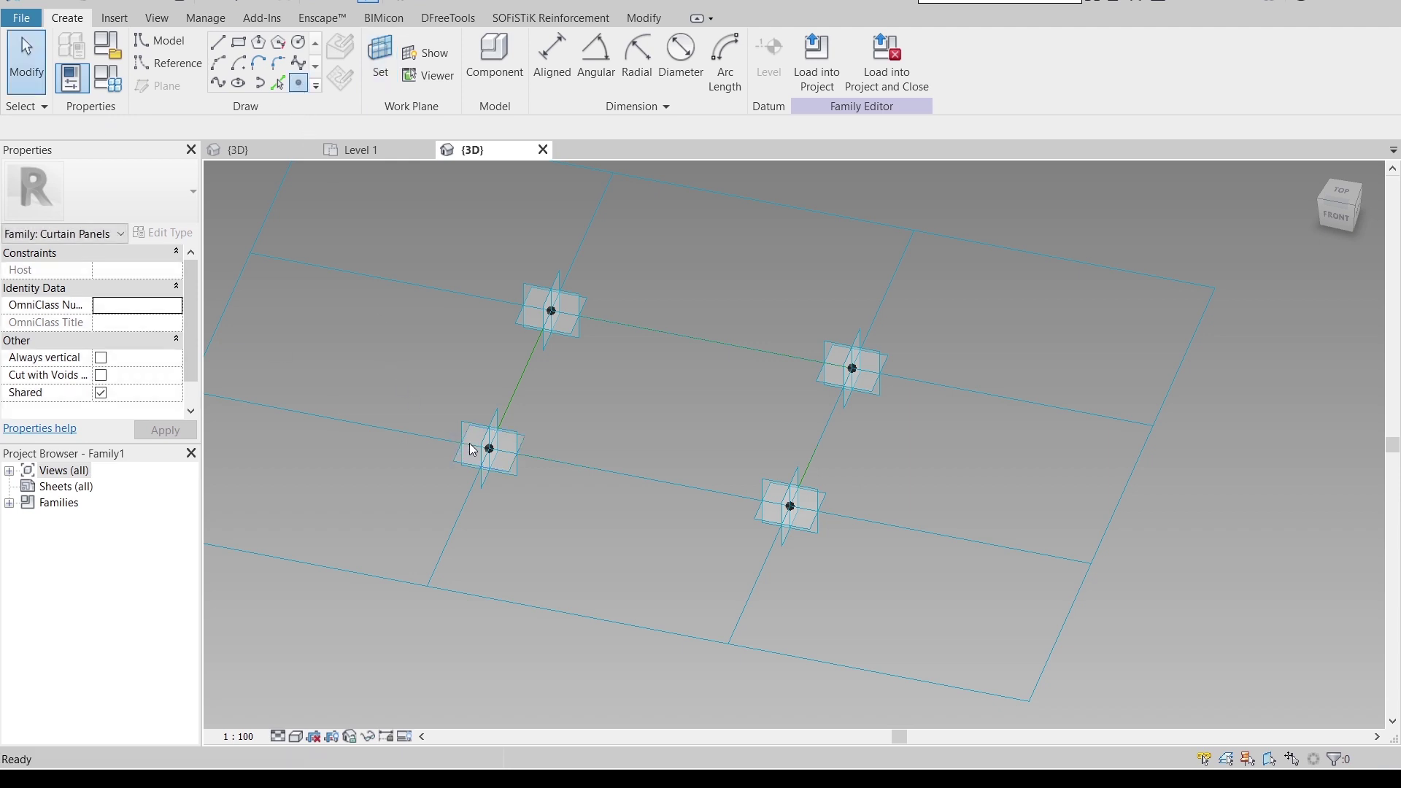
key("l")
key("i")
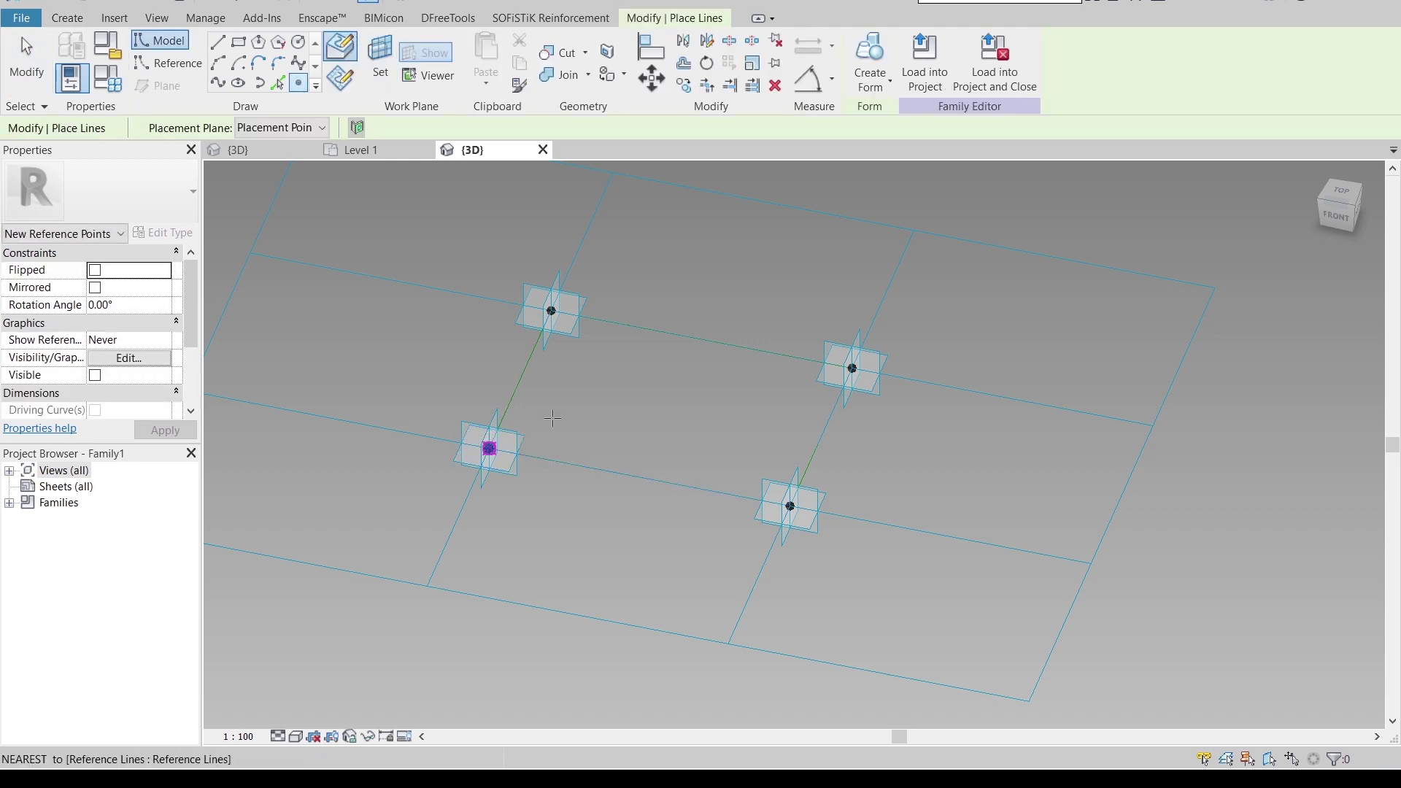
key("Escape")
key("Escape")
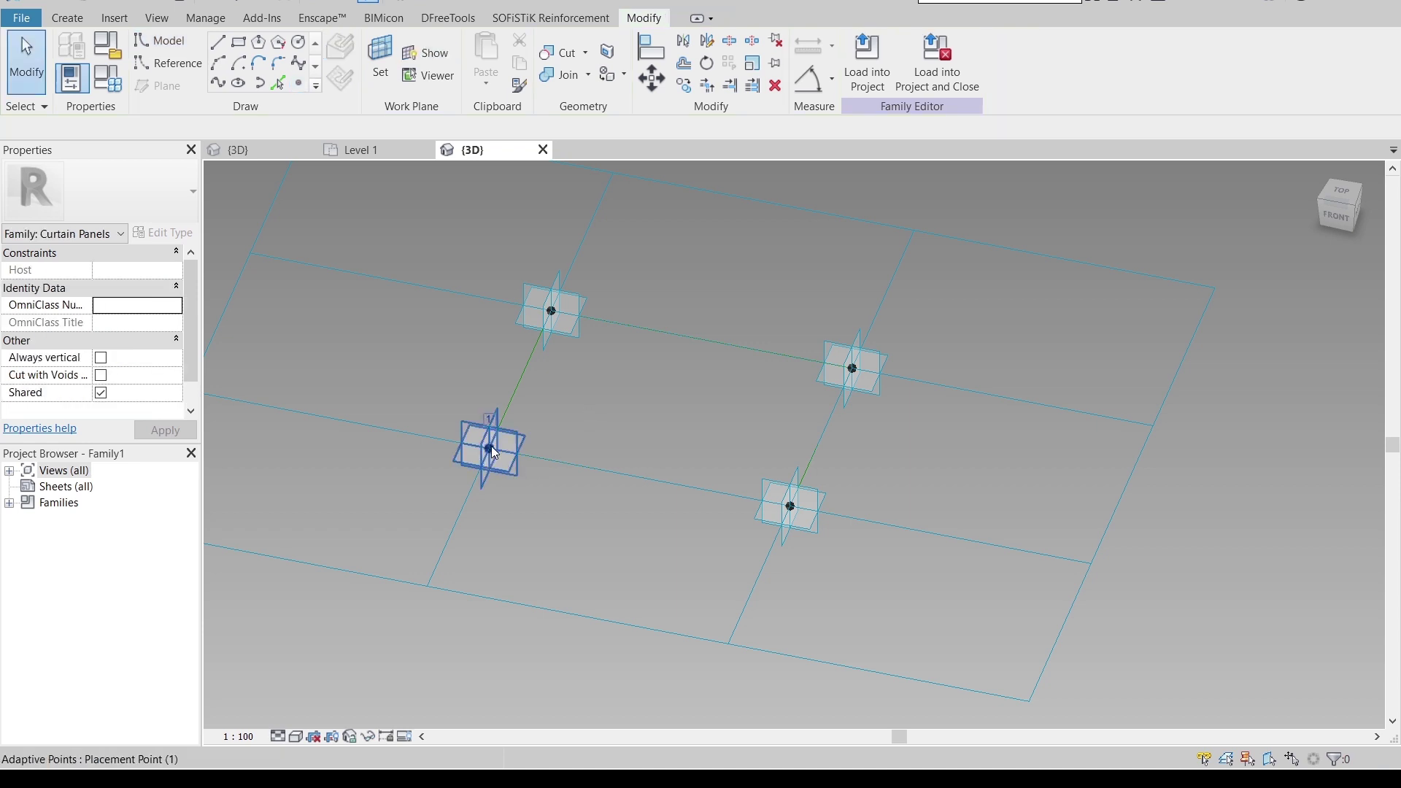
Step: In the front view, move the new reference point 2 mm horizontally from placement point 1 toward the neighbouring adaptive point
left_click(496, 448)
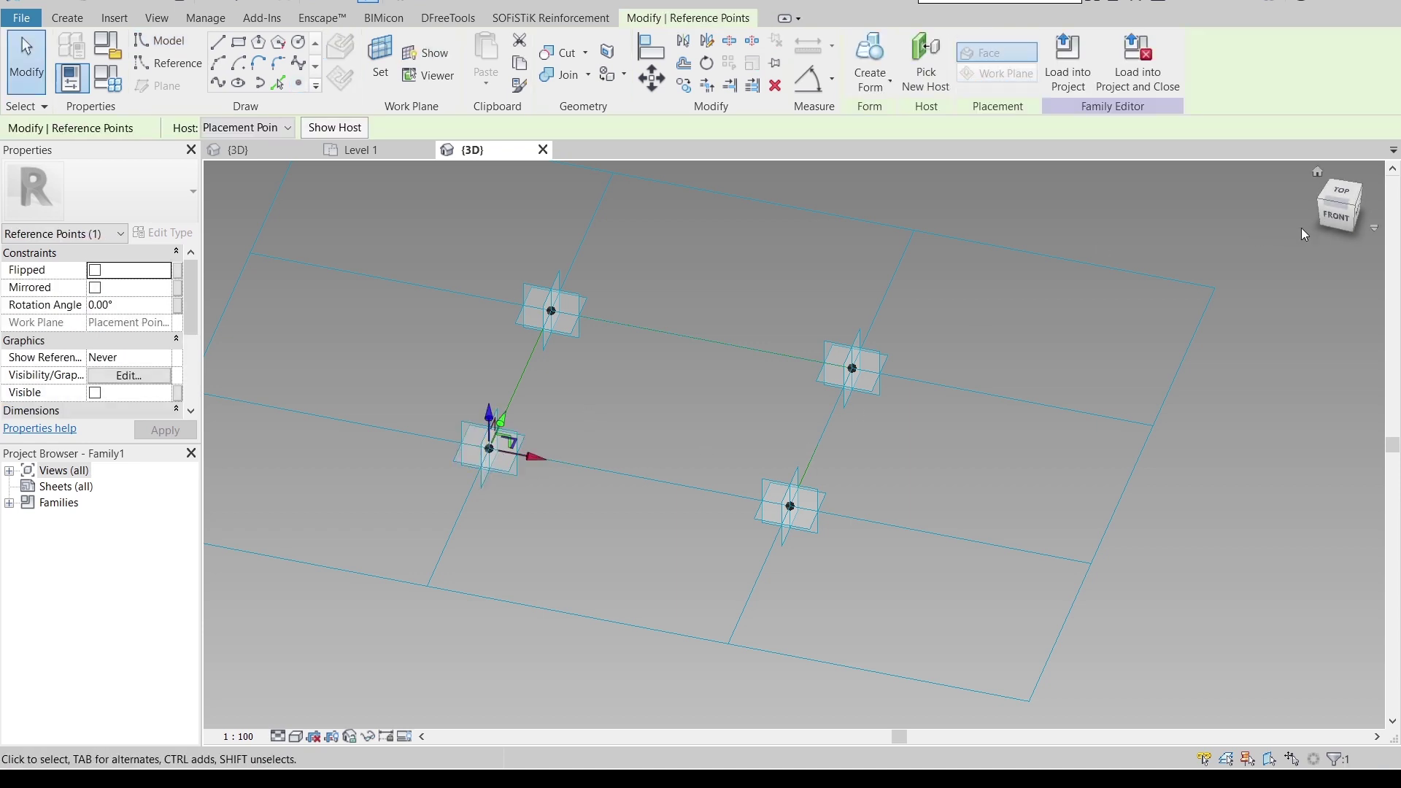
left_click(1324, 217)
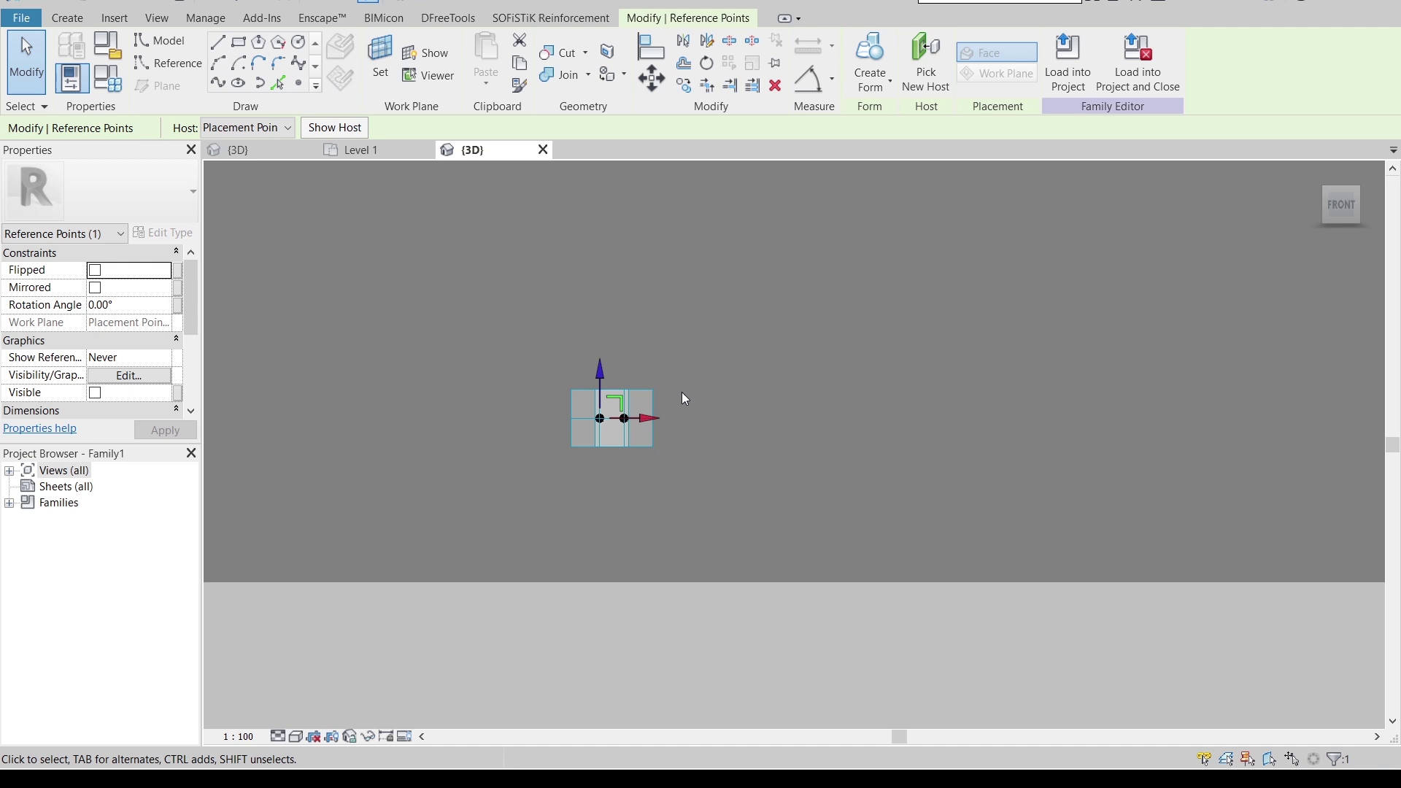
middle_click_drag(941, 436, 723, 475)
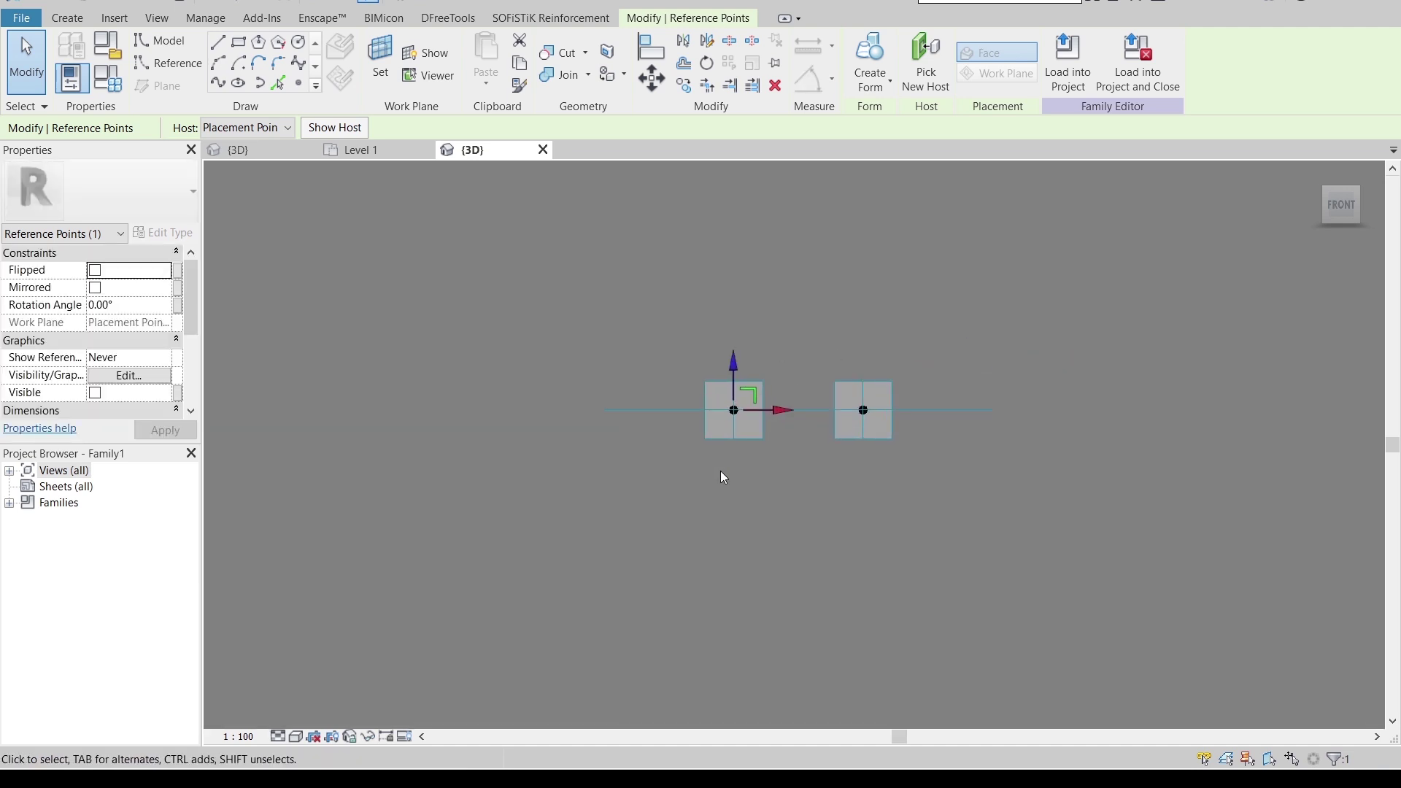
key("m")
key("v")
scroll(721, 470, "up", 1)
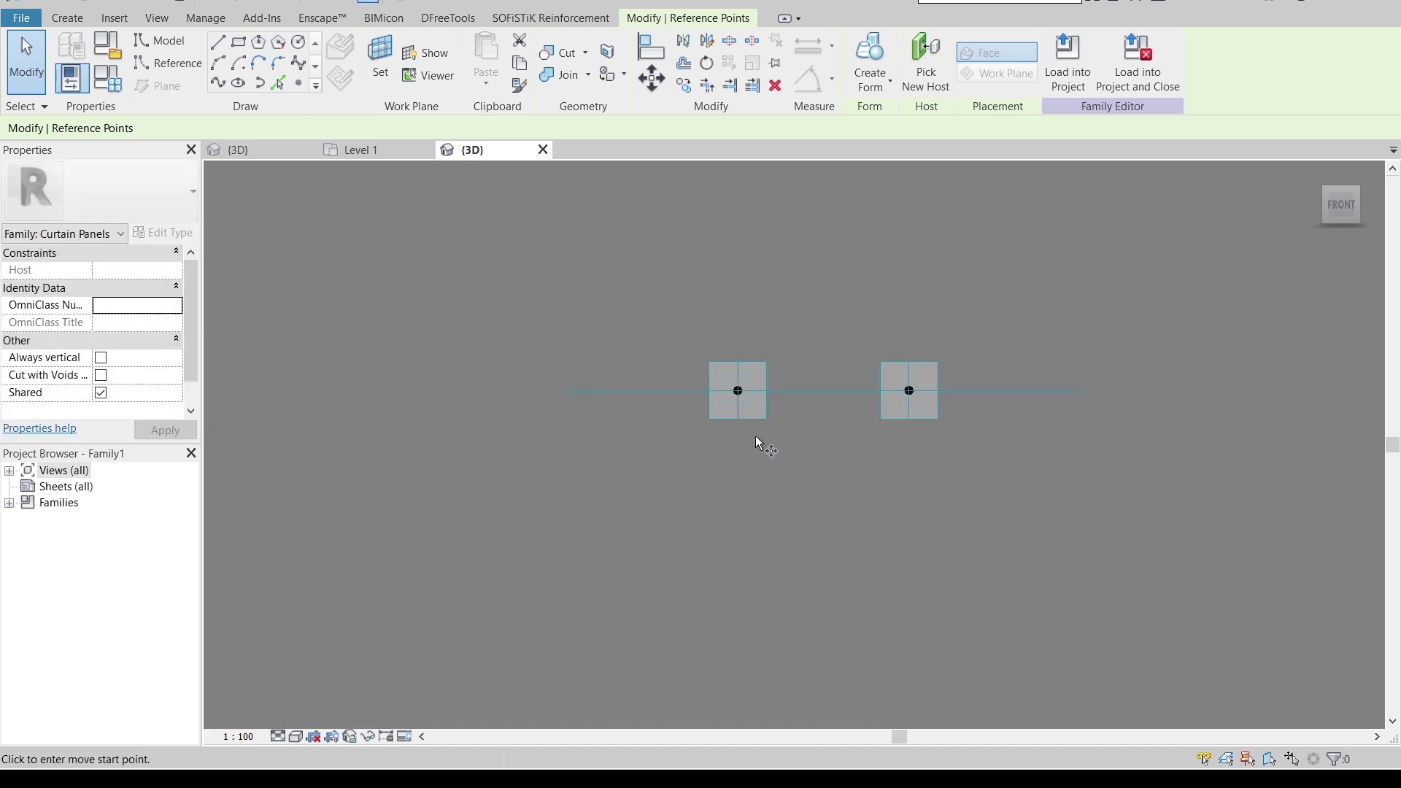
left_click(767, 439)
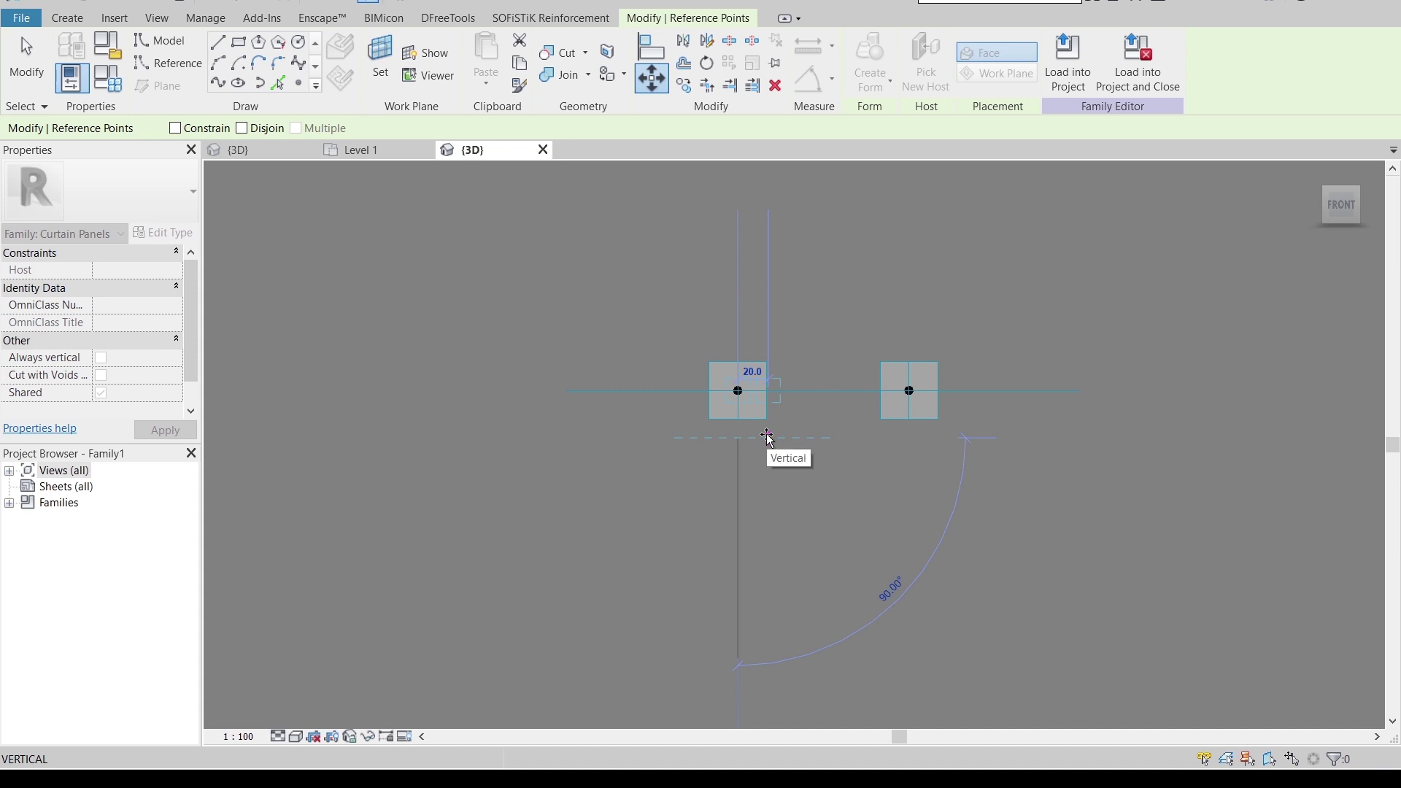
type("1000")
key("Return")
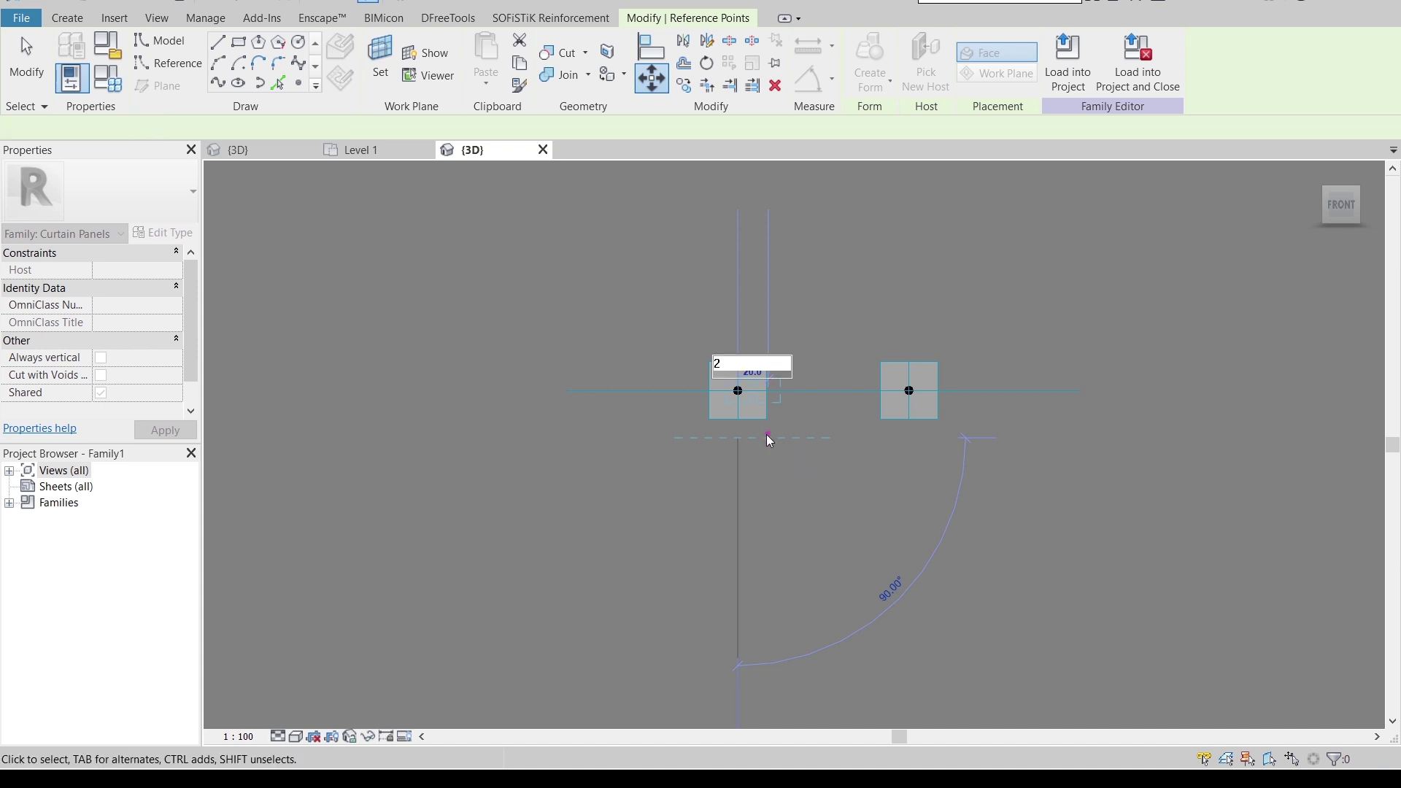
scroll(752, 389, "up", 5)
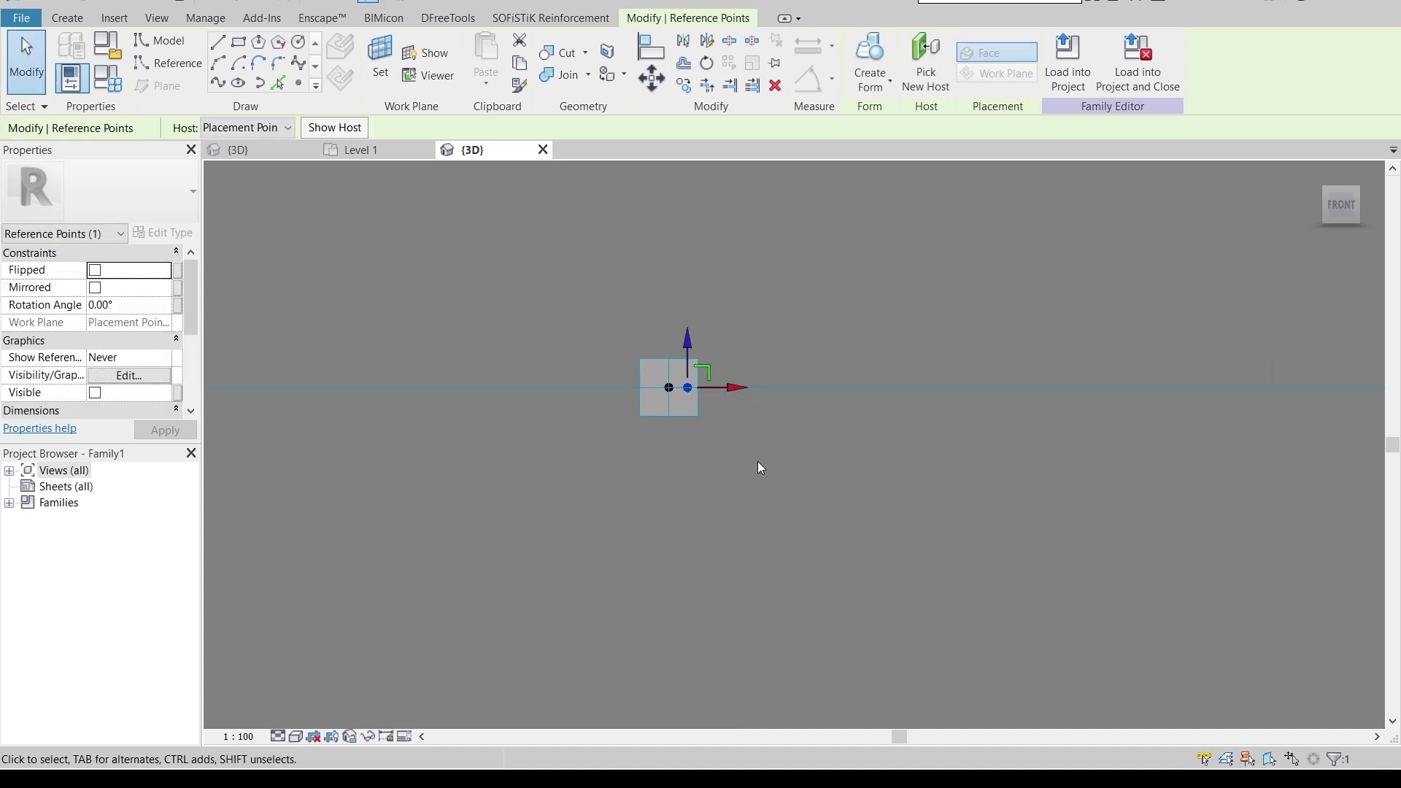
scroll(40, 368, "down", 4)
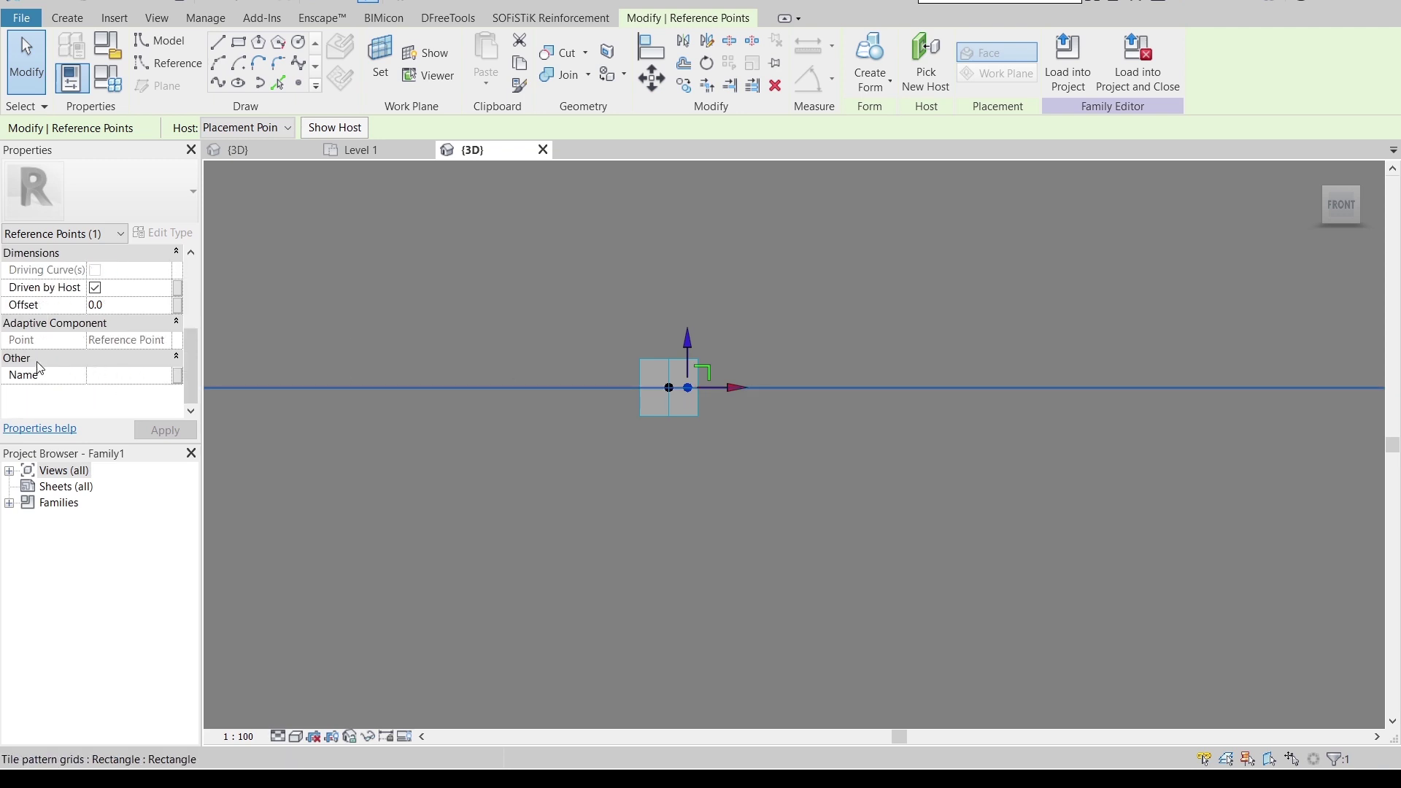
Step: Set the reference point's offset to 2.0 and associate it with a new type-based family parameter named Offset
left_click(118, 303)
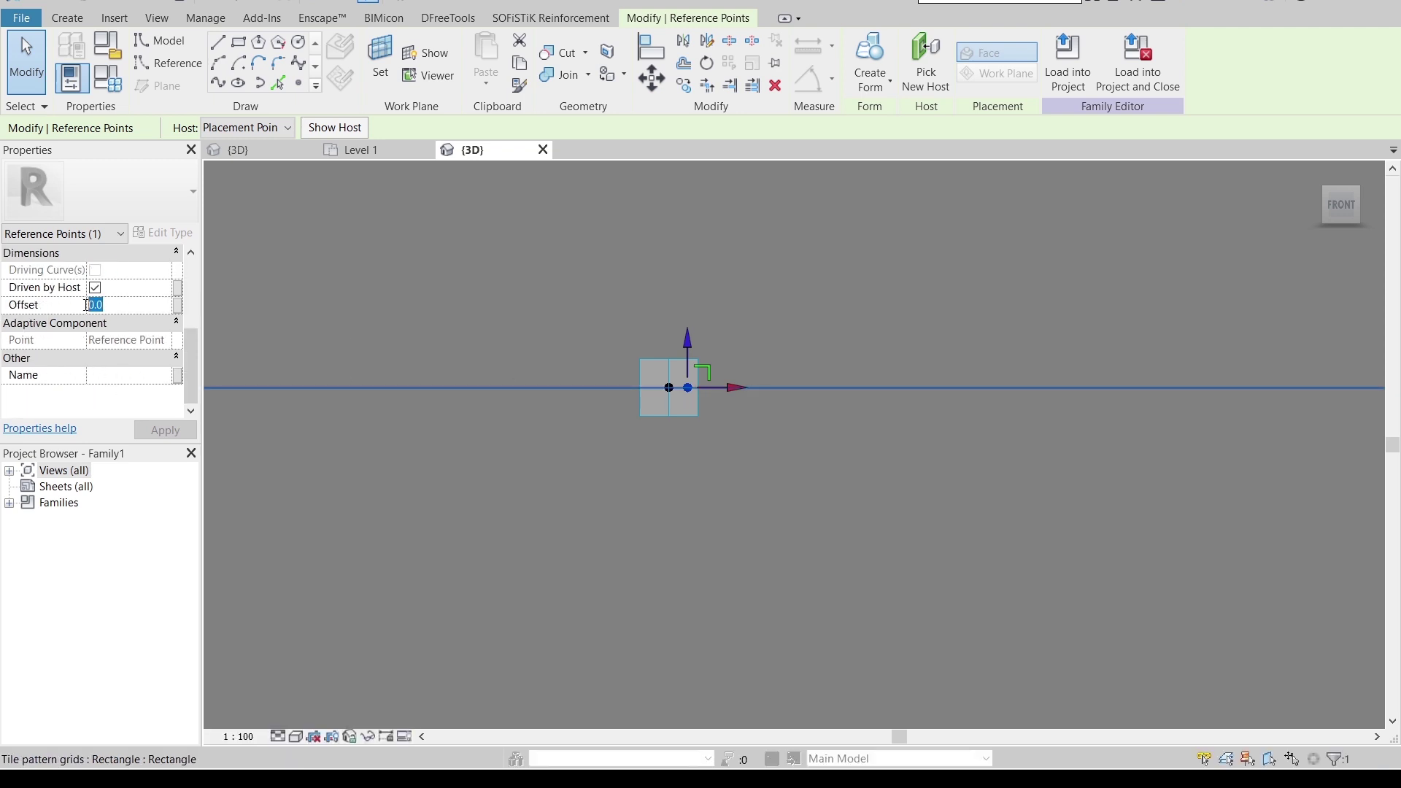
type("2.0")
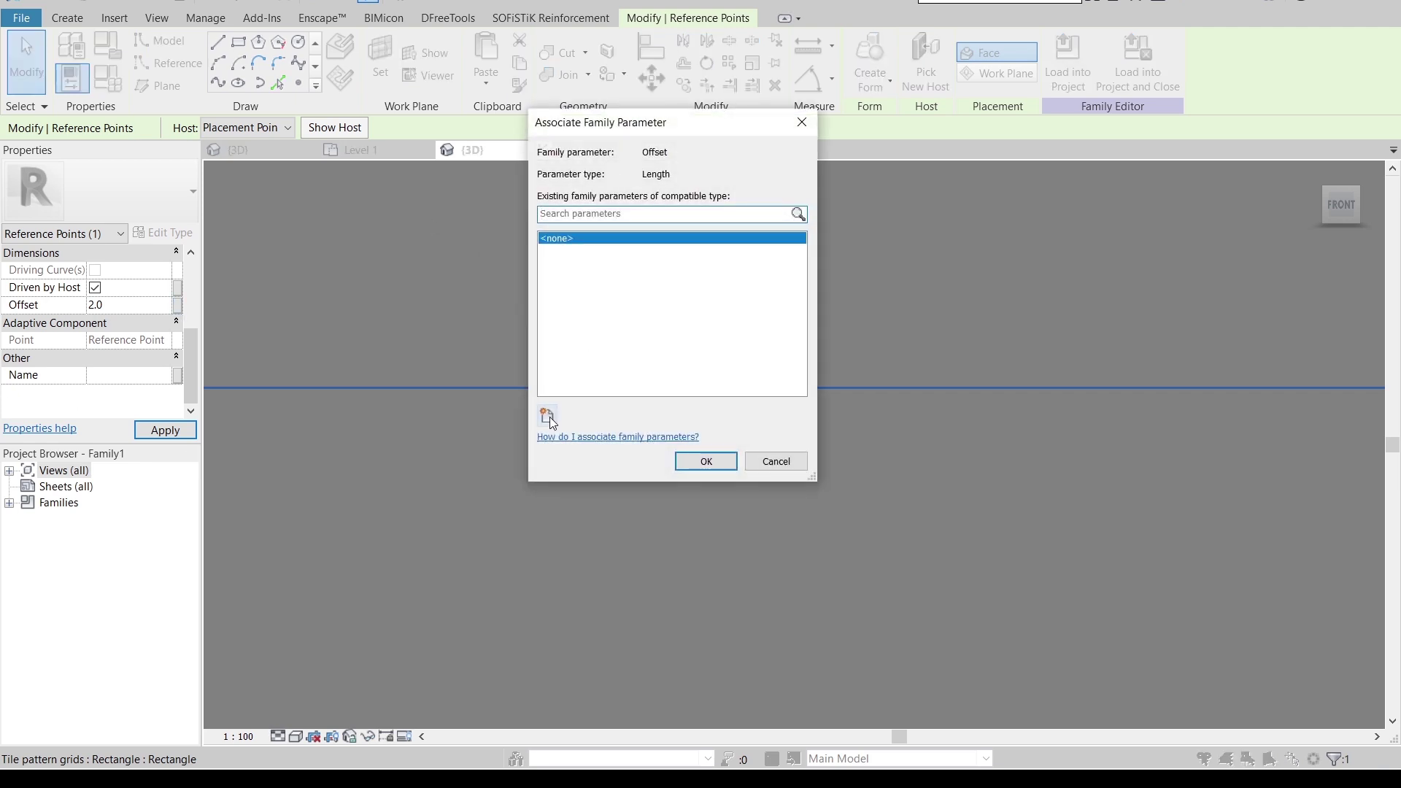
left_click(547, 416)
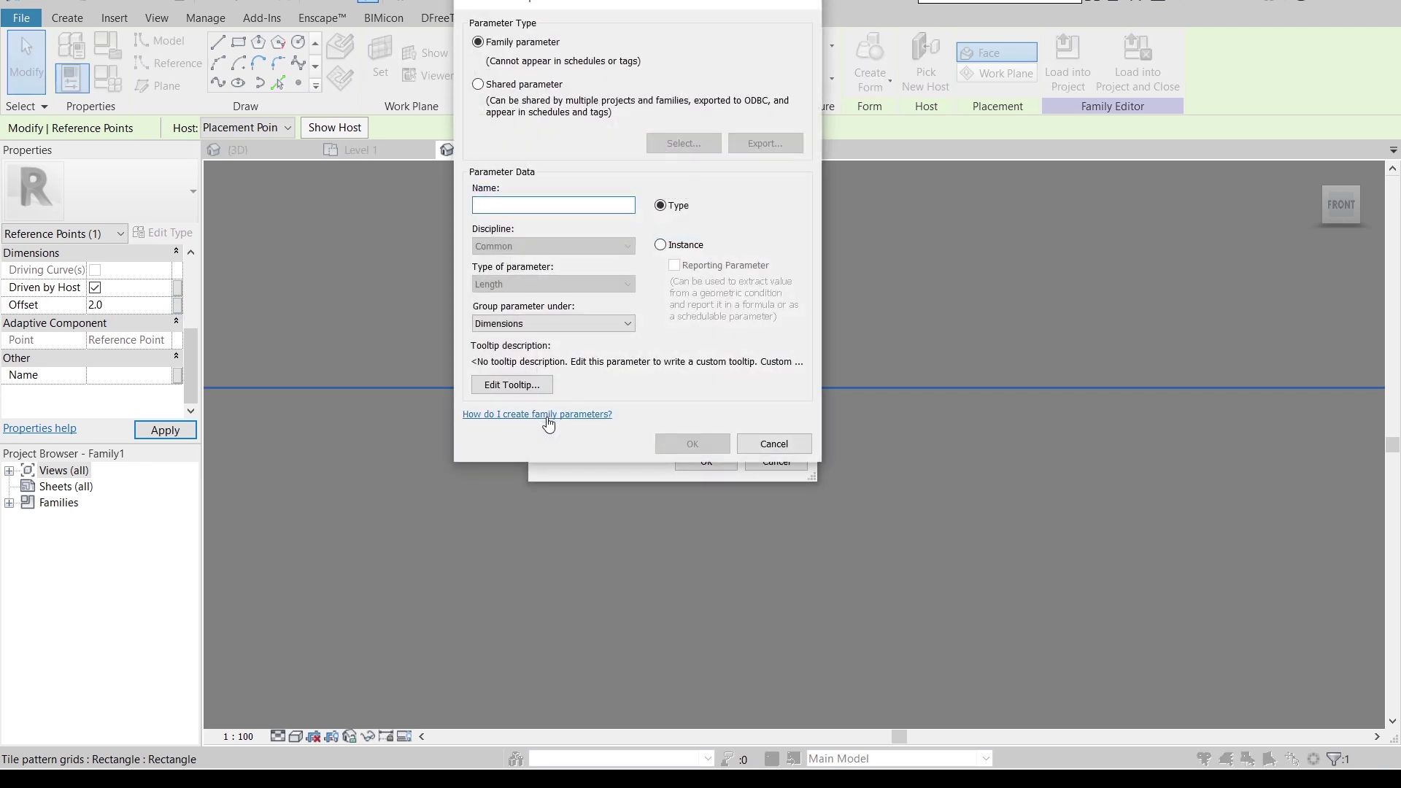
type("Off")
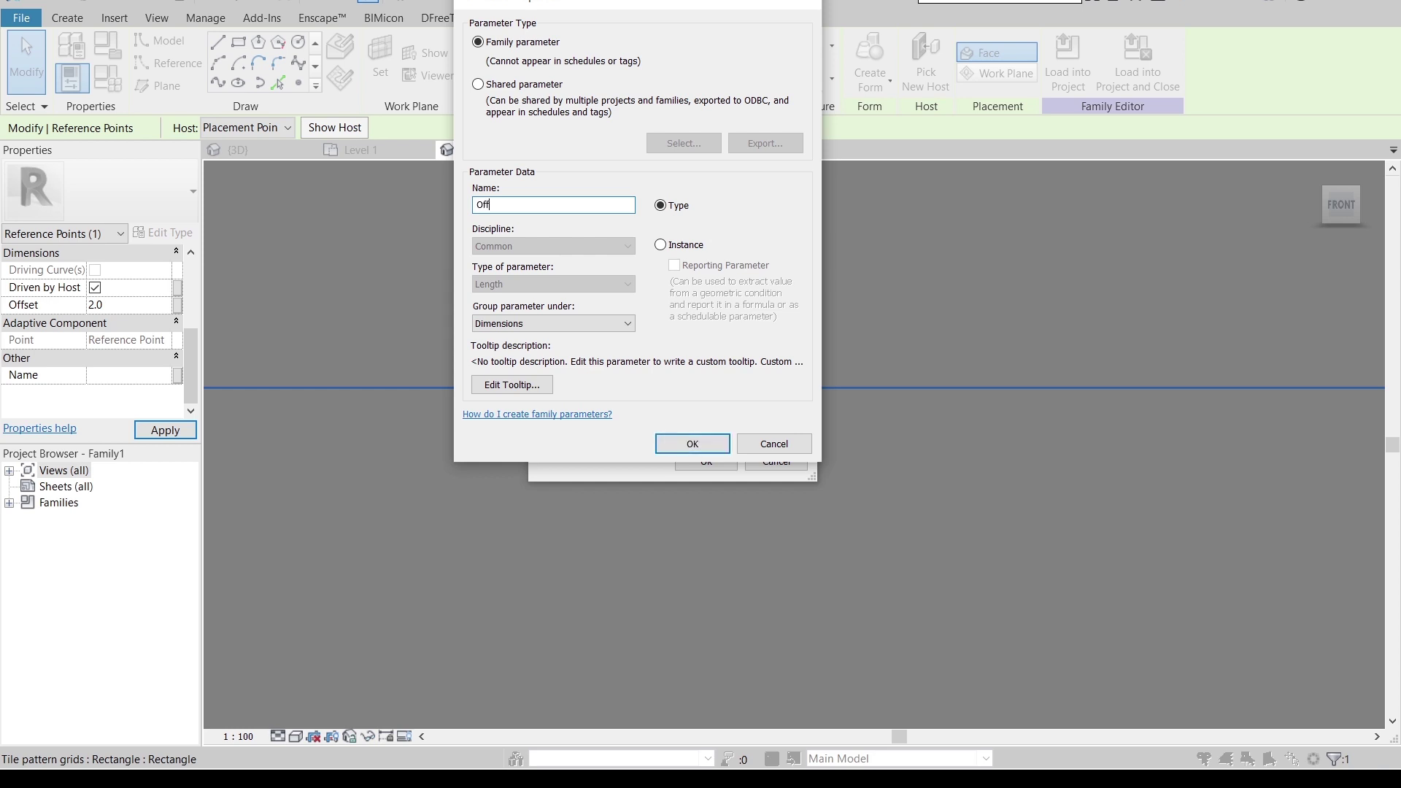
type("set")
key("Return")
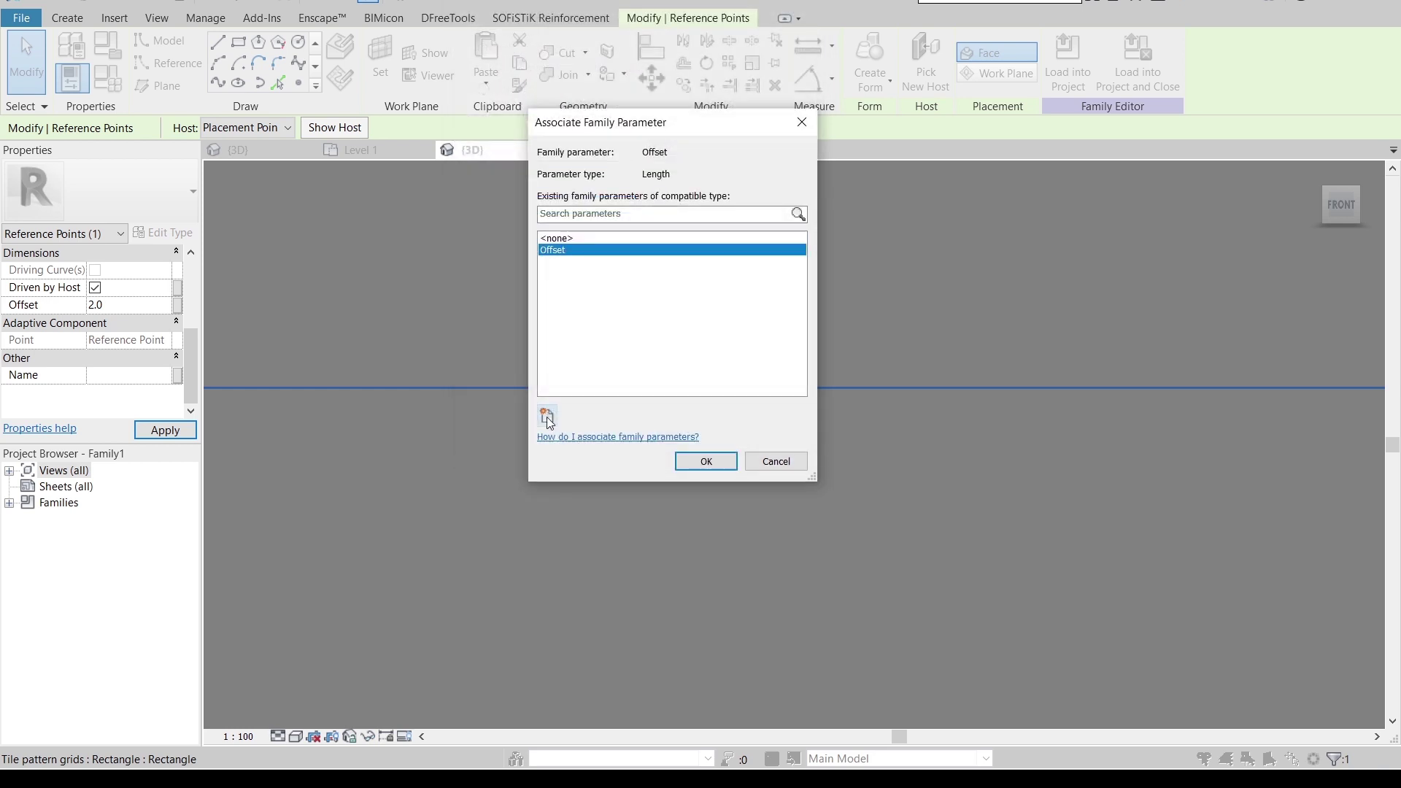
left_click(690, 464)
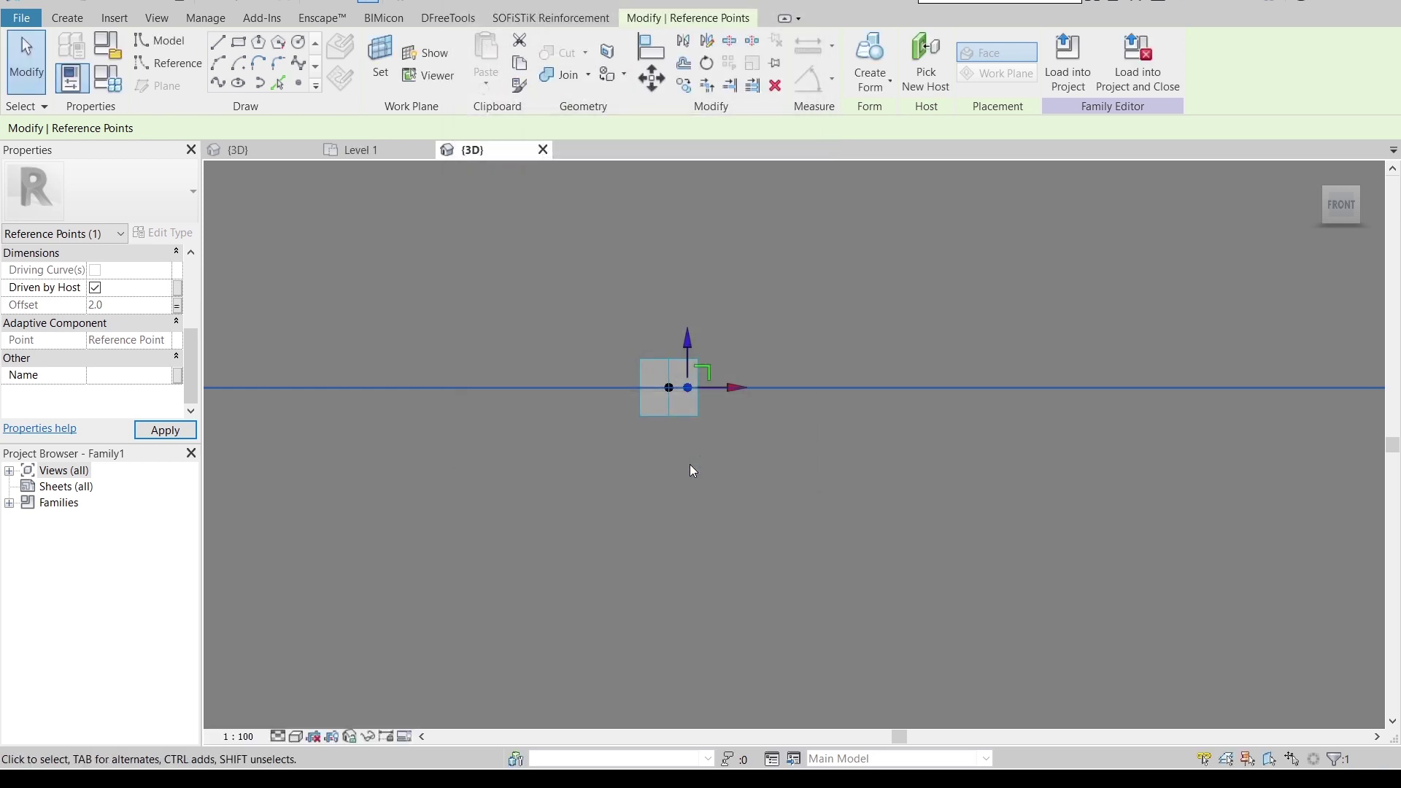
Step: In the left view, move the reference point 2 mm horizontally toward the neighbouring placement point
middle_click_drag(578, 438, 897, 582, "shift")
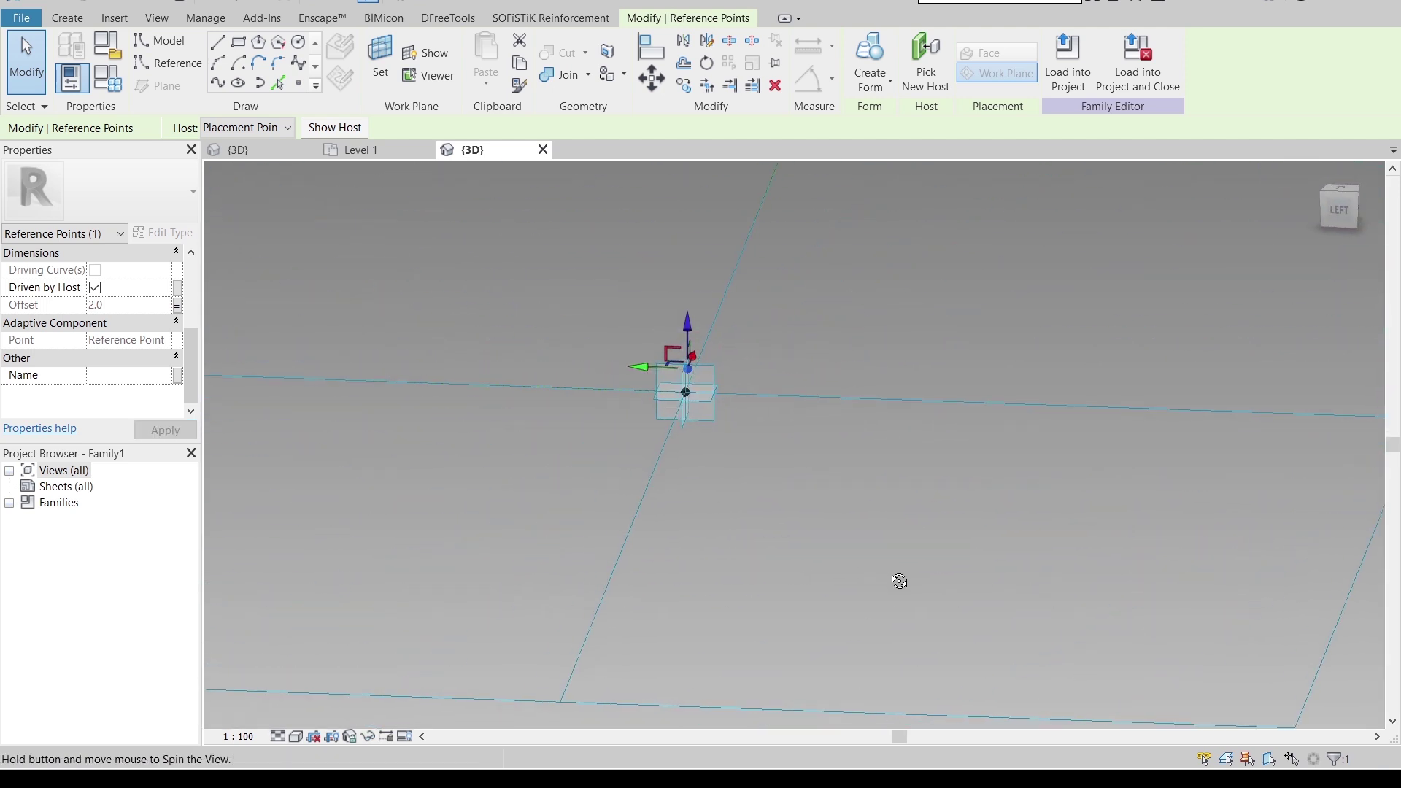
left_click(1340, 215)
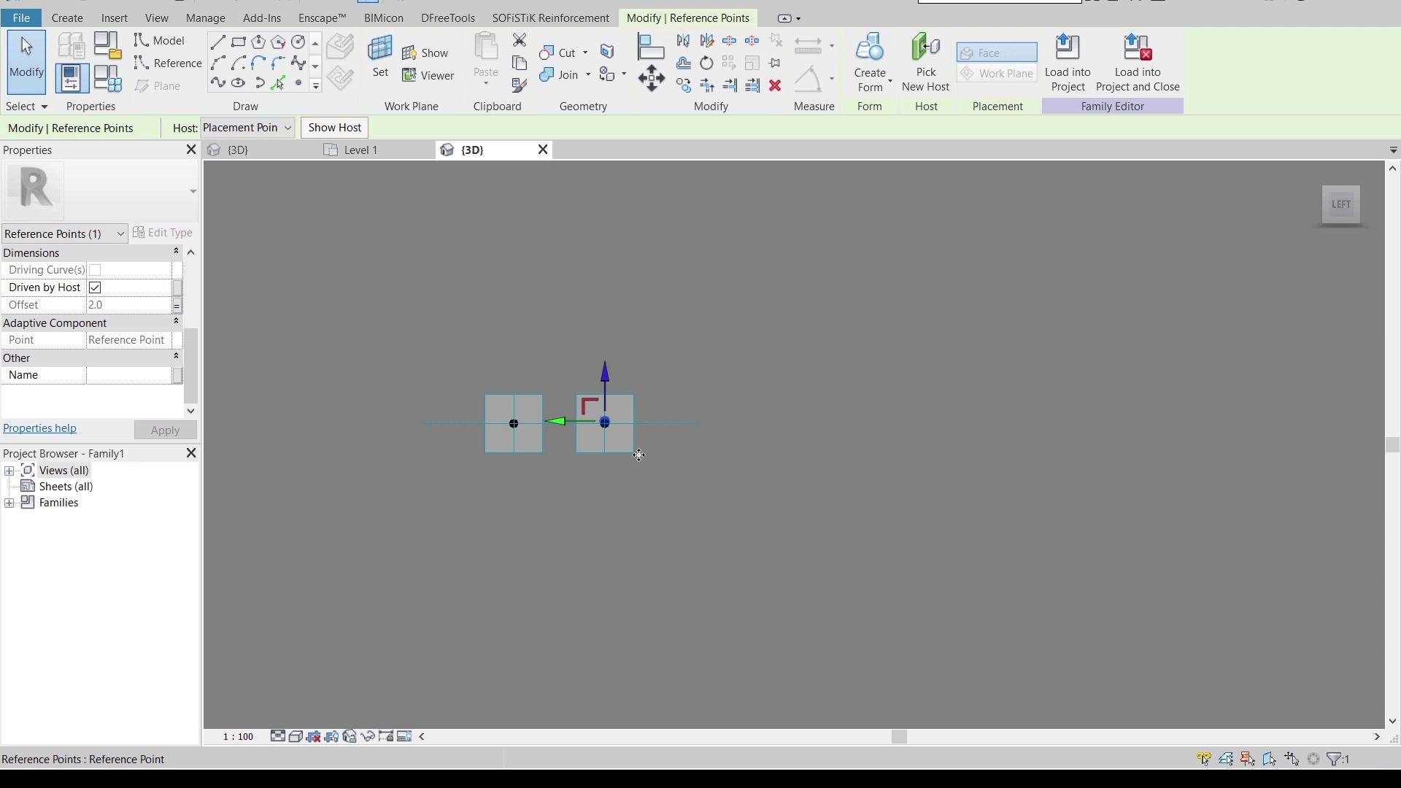
key("m")
key("v")
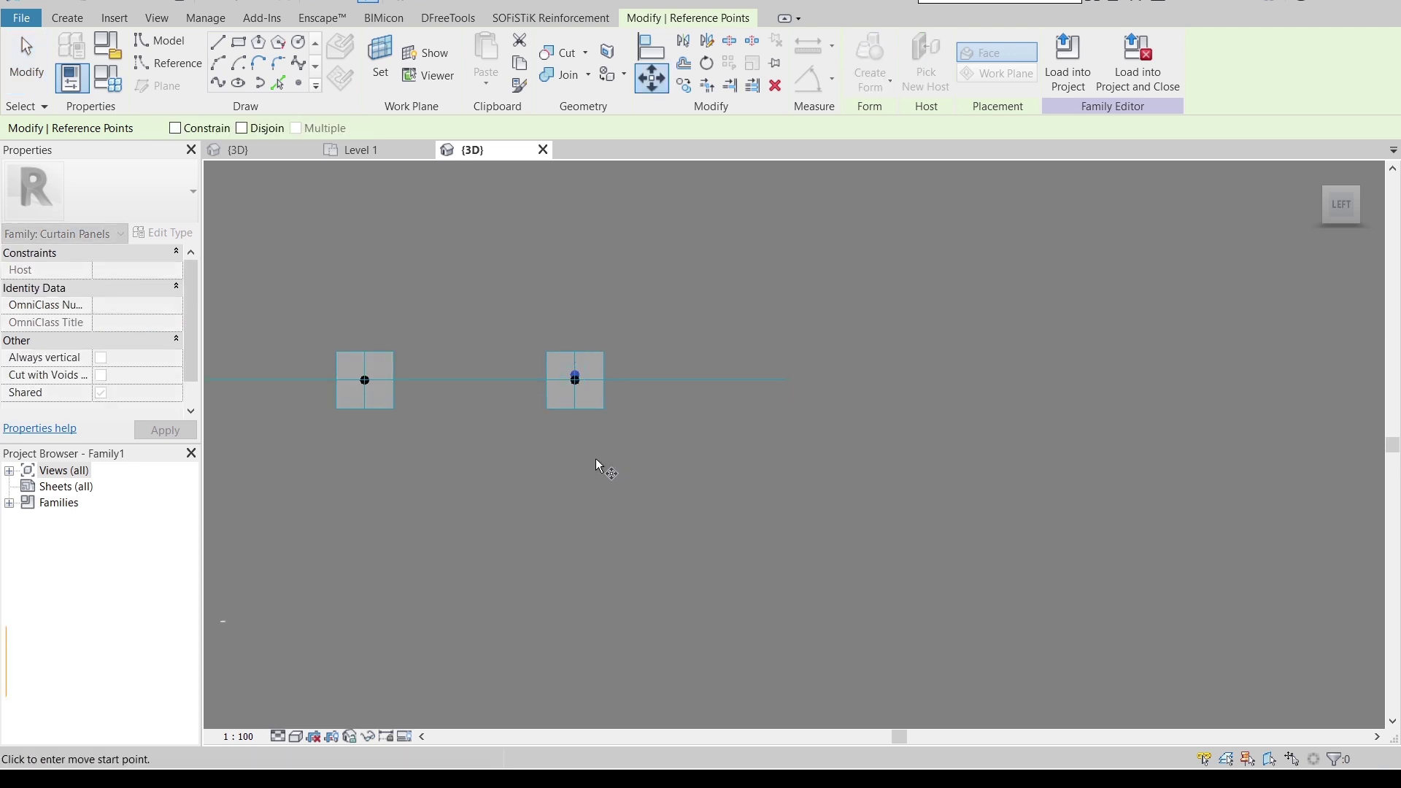
left_click(576, 440)
type("1")
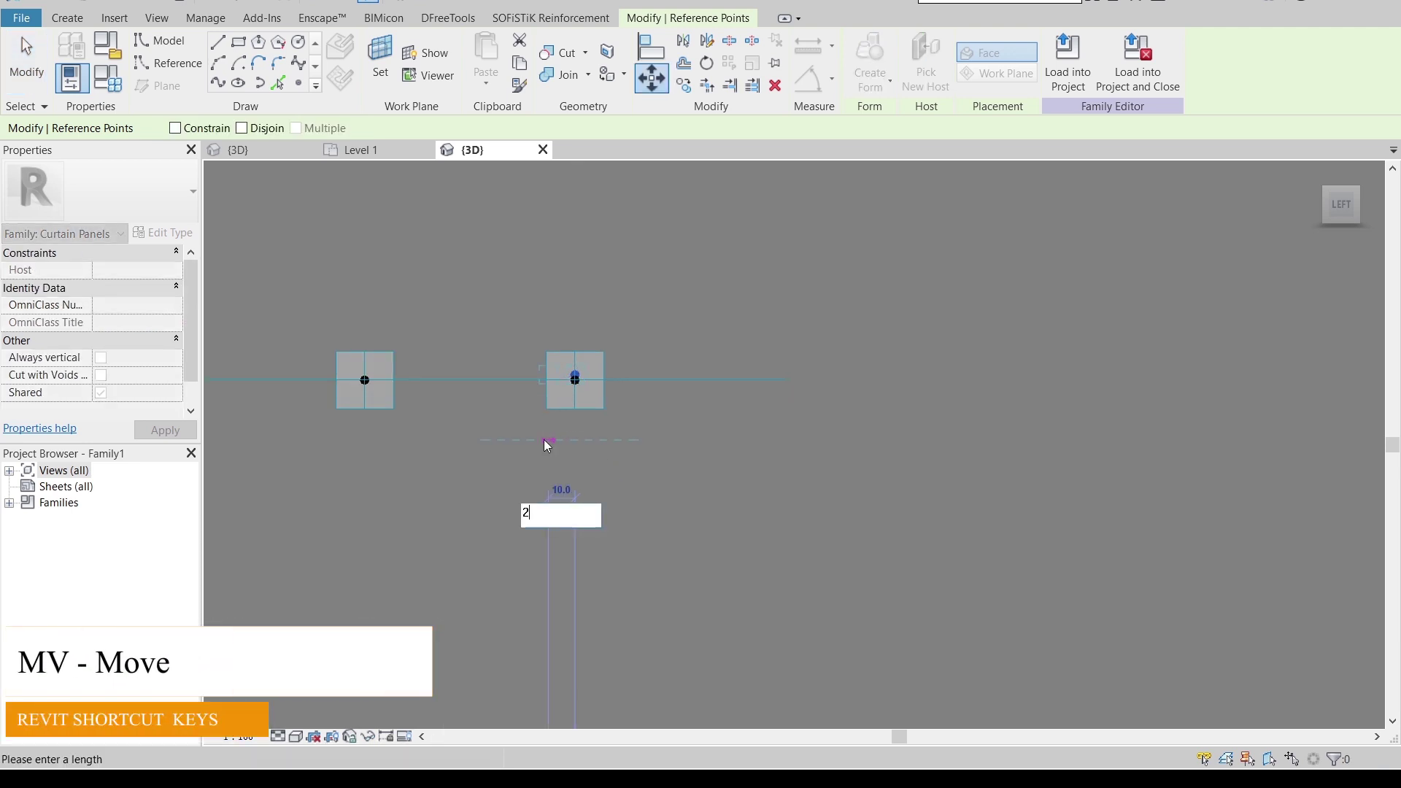
key("Return")
key("Escape")
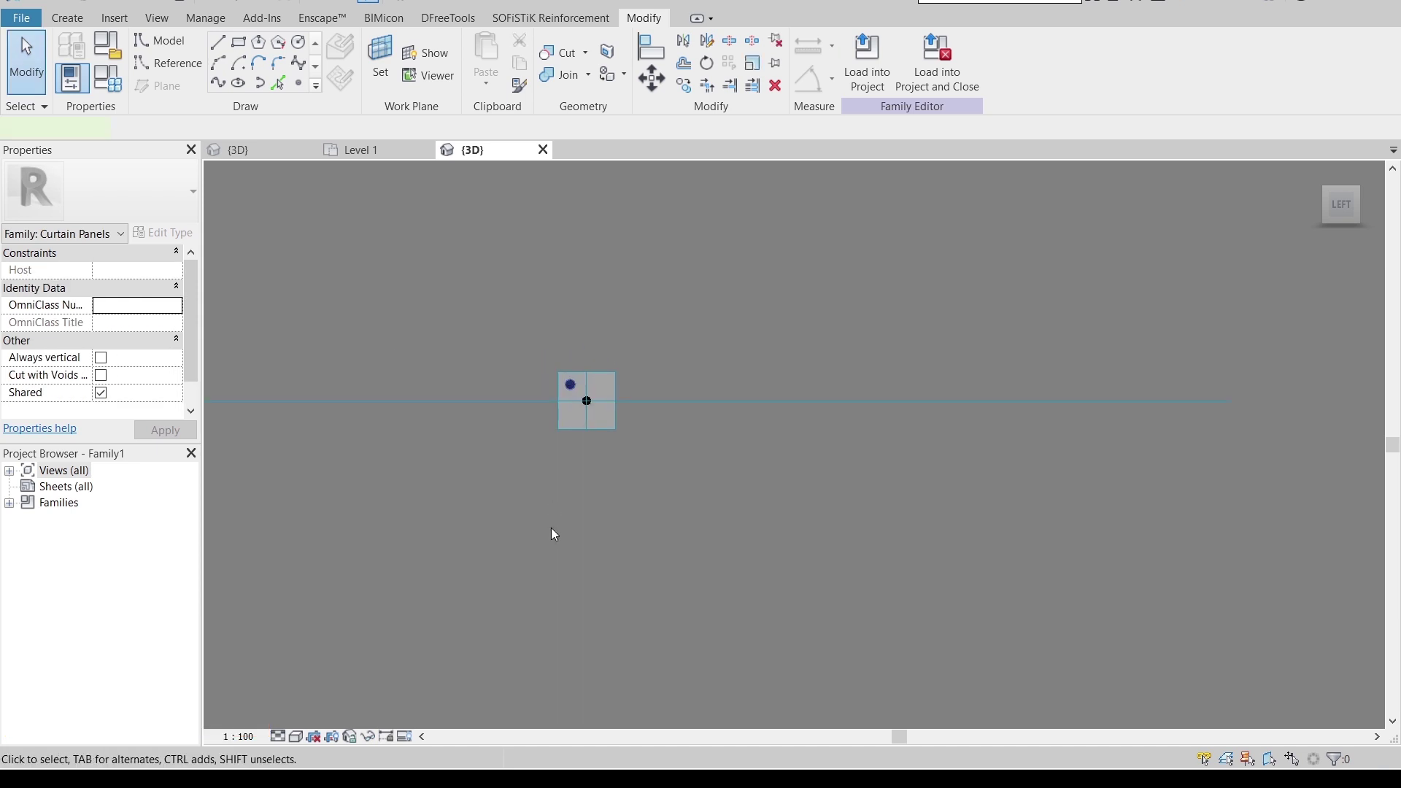
Step: Copy the reference point 75 mm horizontally so the copy lies inside the neighbouring placement point in the left view
key("ctrl+Left")
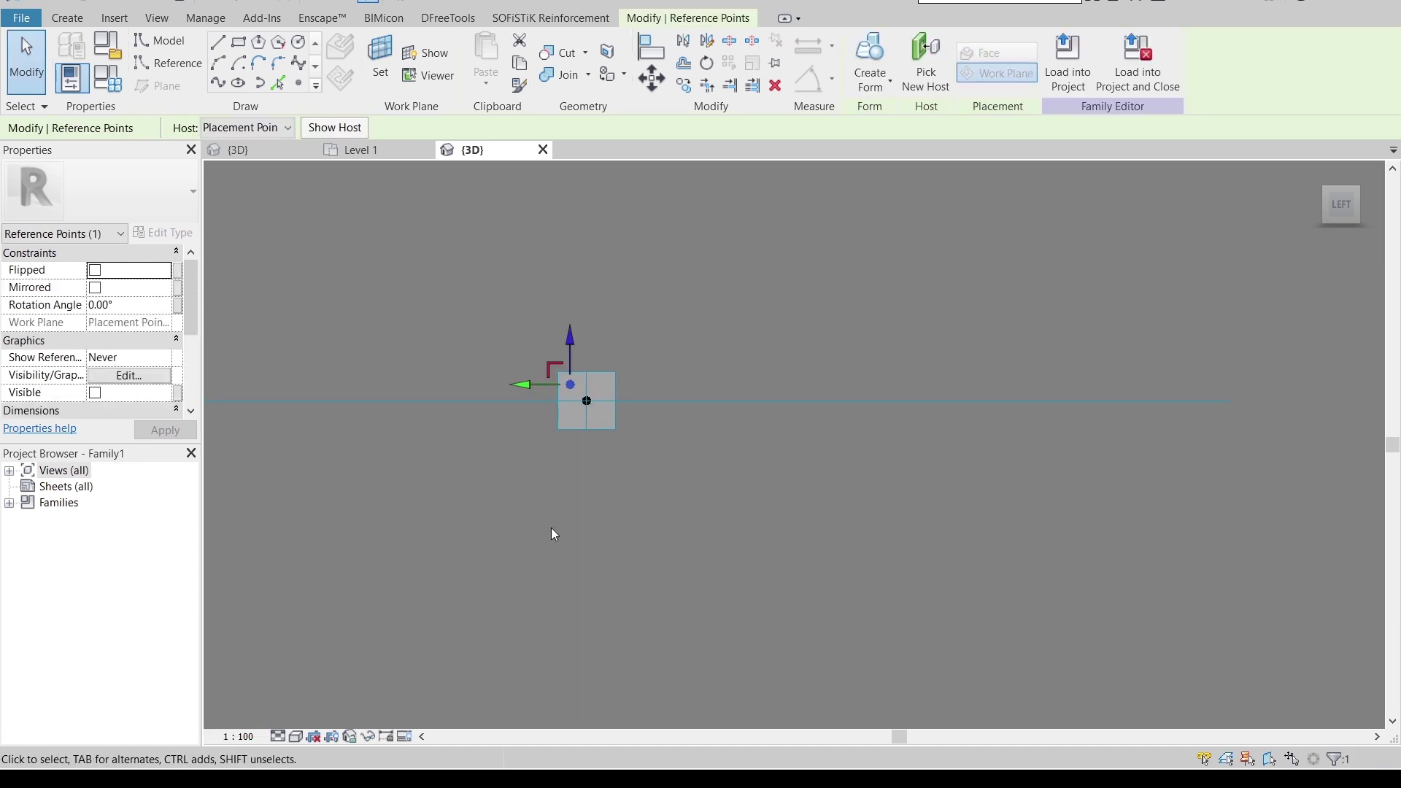
key("c")
key("c")
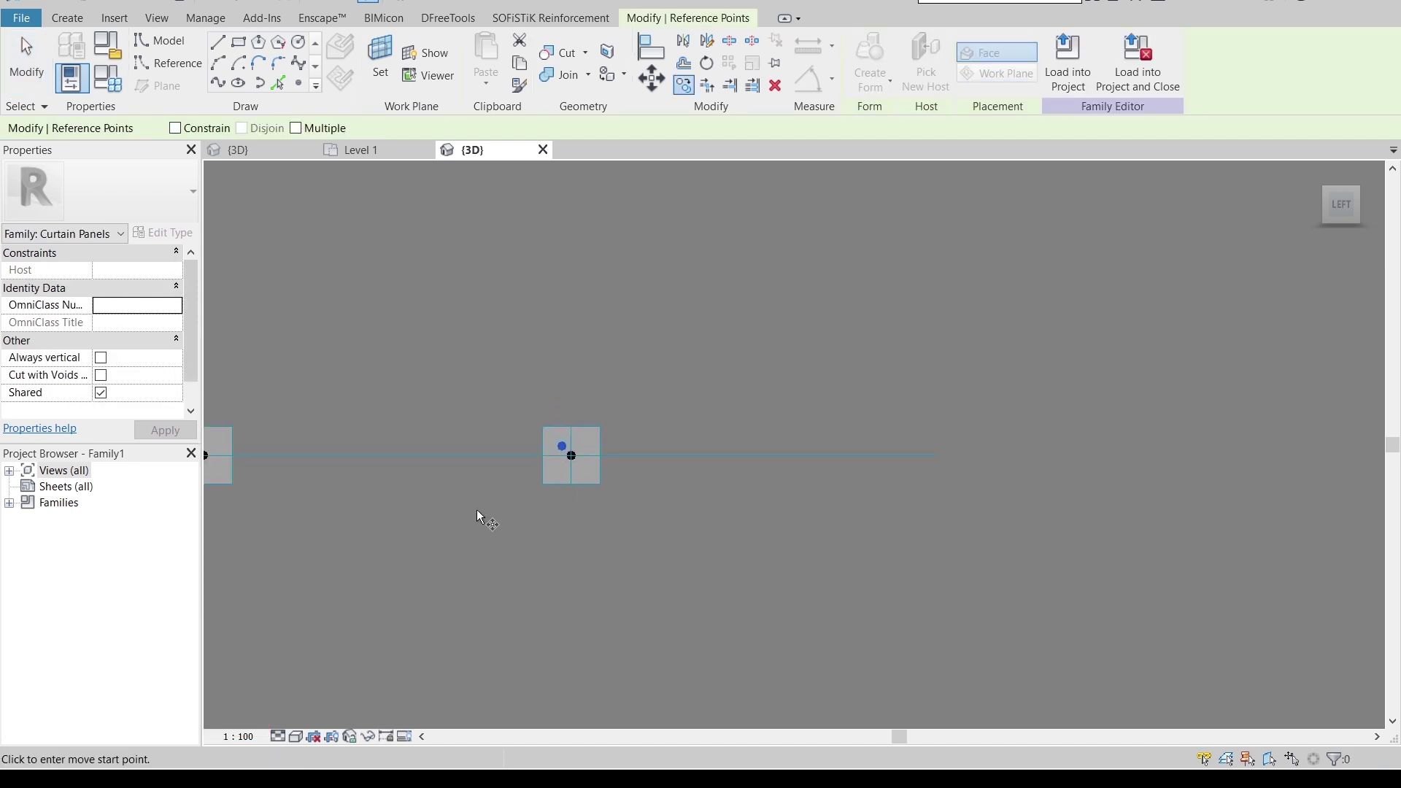
middle_click_drag(479, 517, 751, 491)
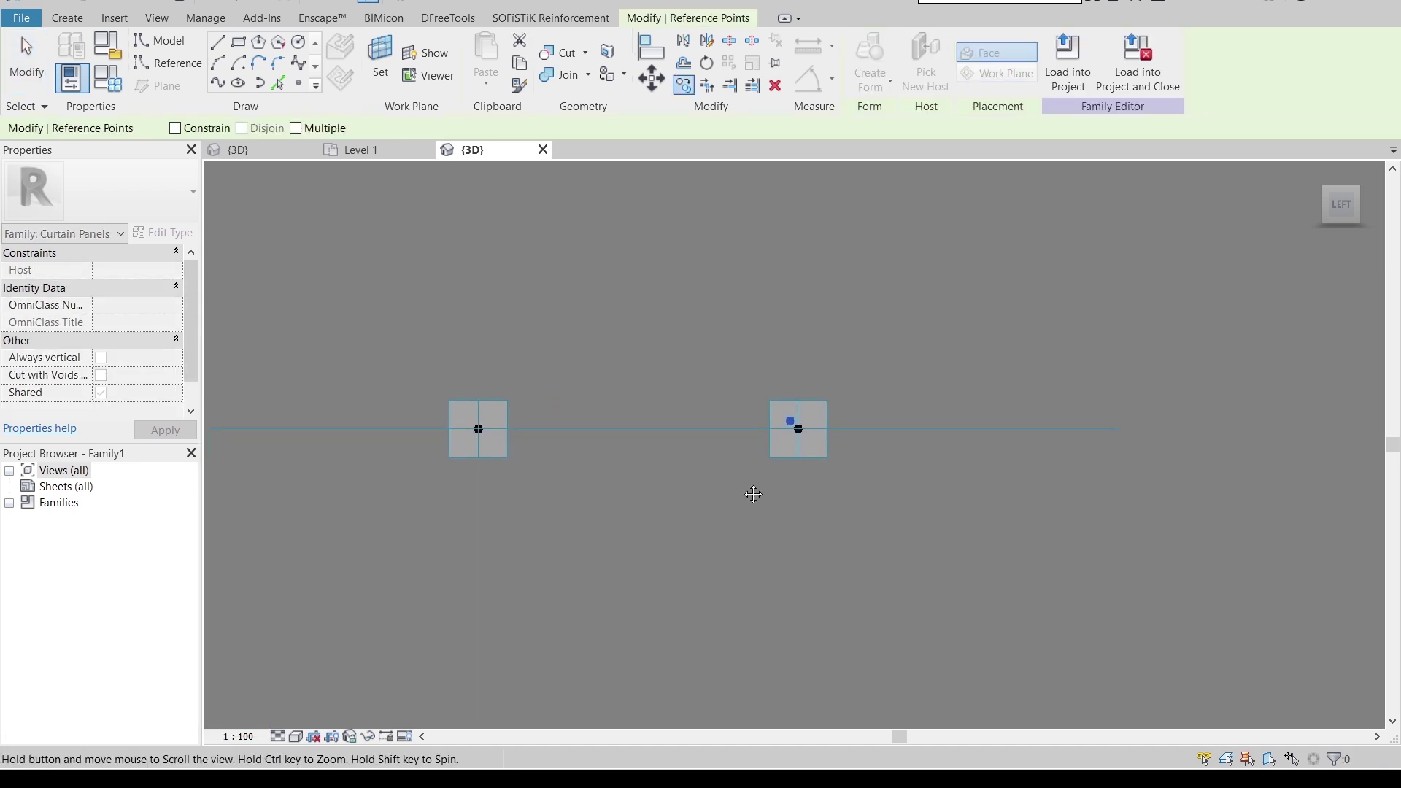
scroll(750, 491, "up", 2)
left_click(818, 400)
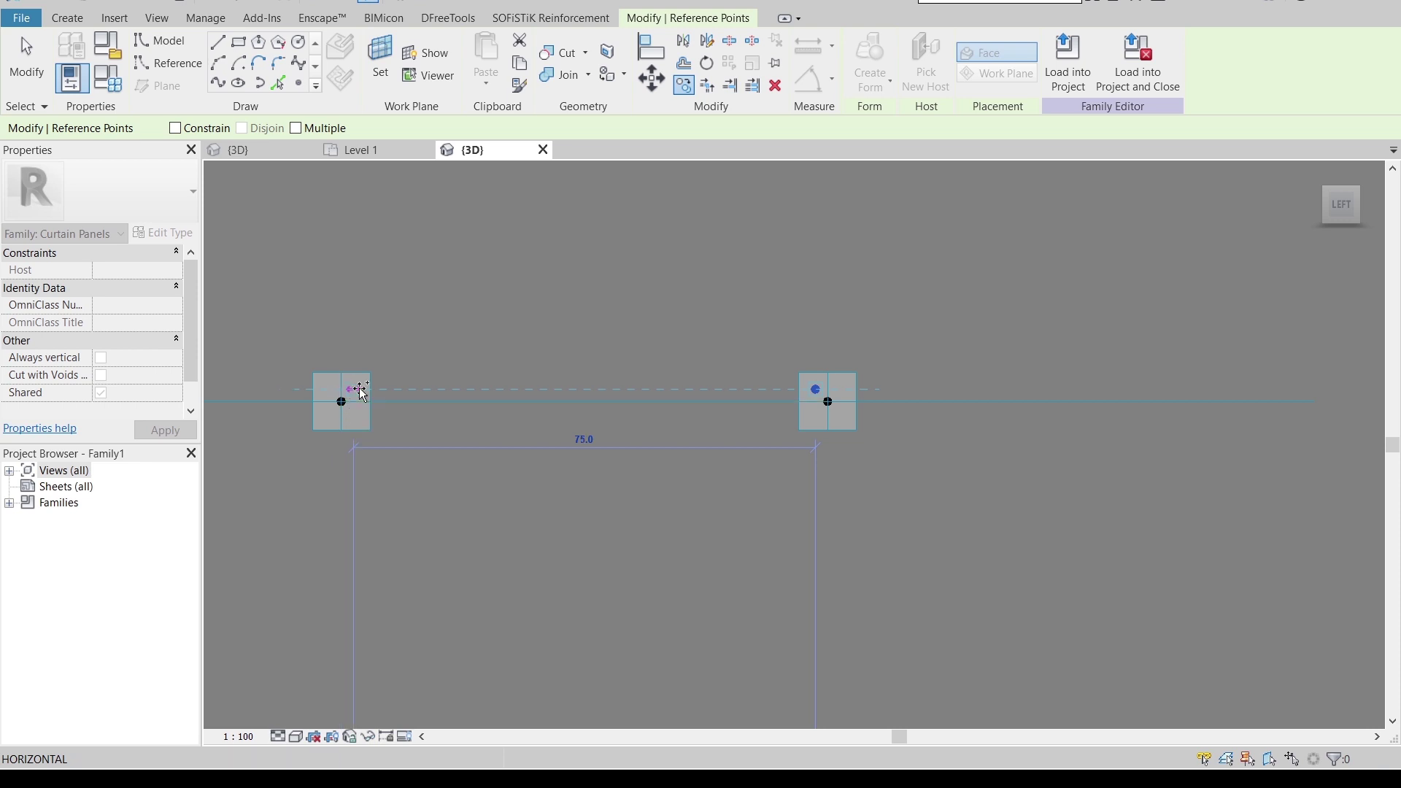
type("75")
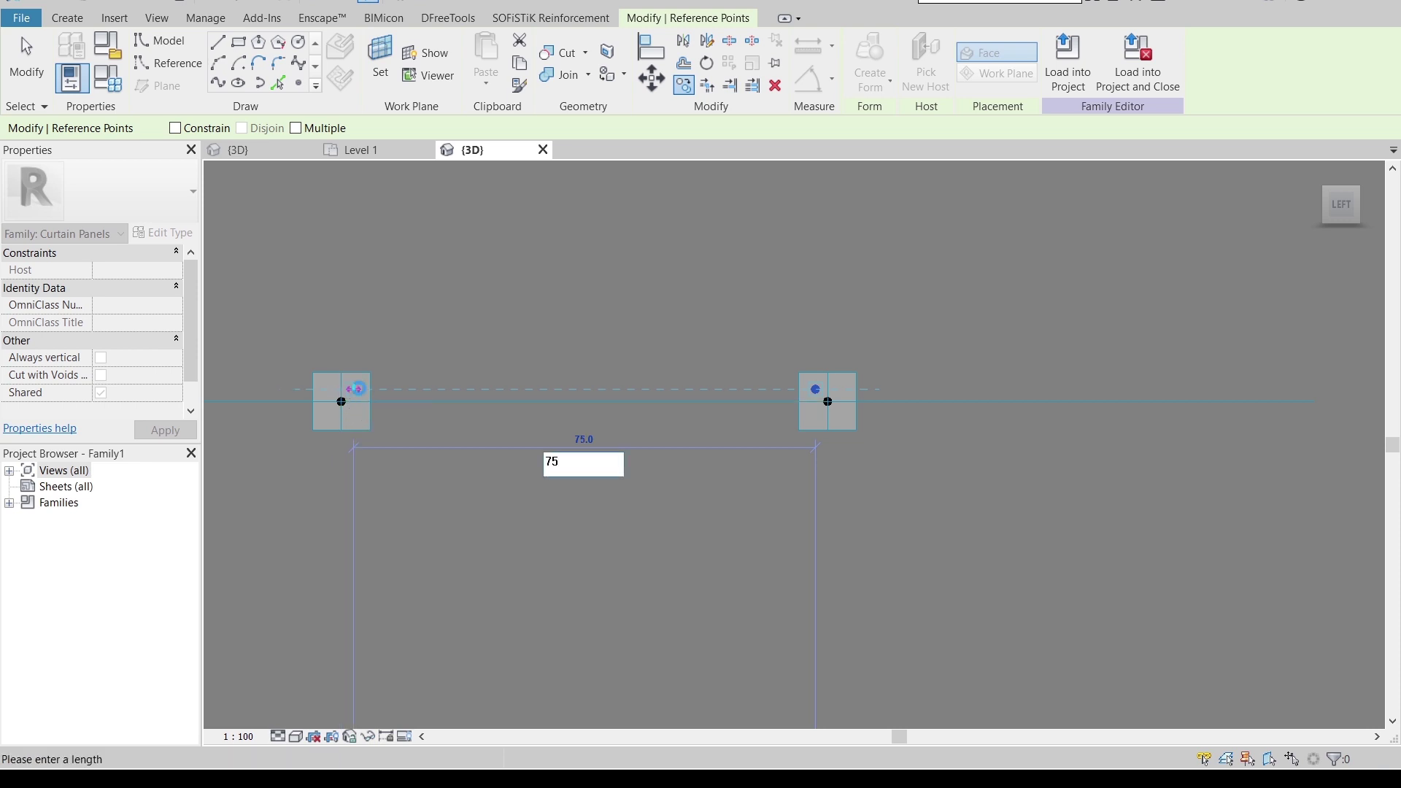
key("Return")
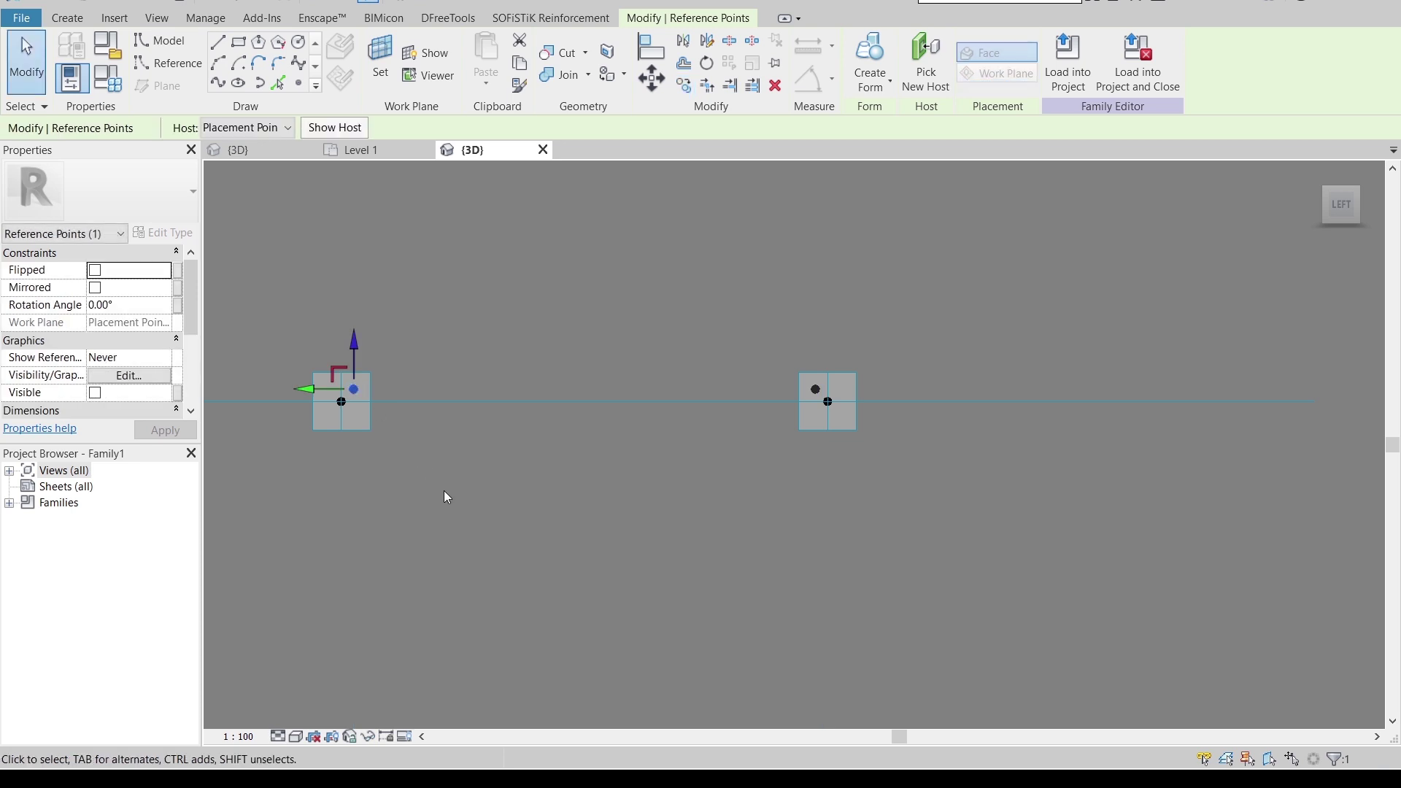
left_click(446, 498)
Step: In the front view, copy both reference points 108.5 mm horizontally toward the opposite pair of placement points
middle_click_drag(913, 569, 726, 455, "shift")
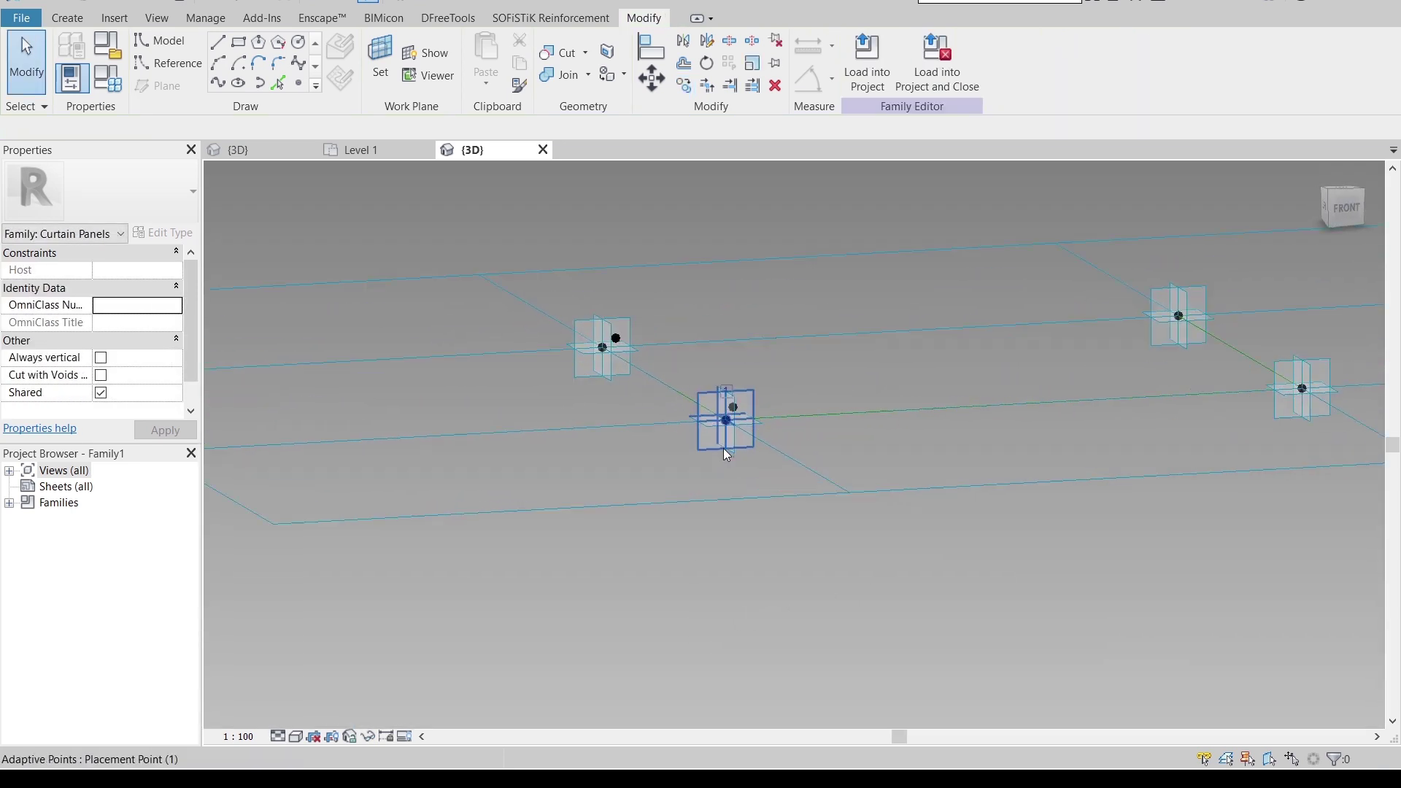
scroll(733, 430, "up", 3)
left_click(726, 381)
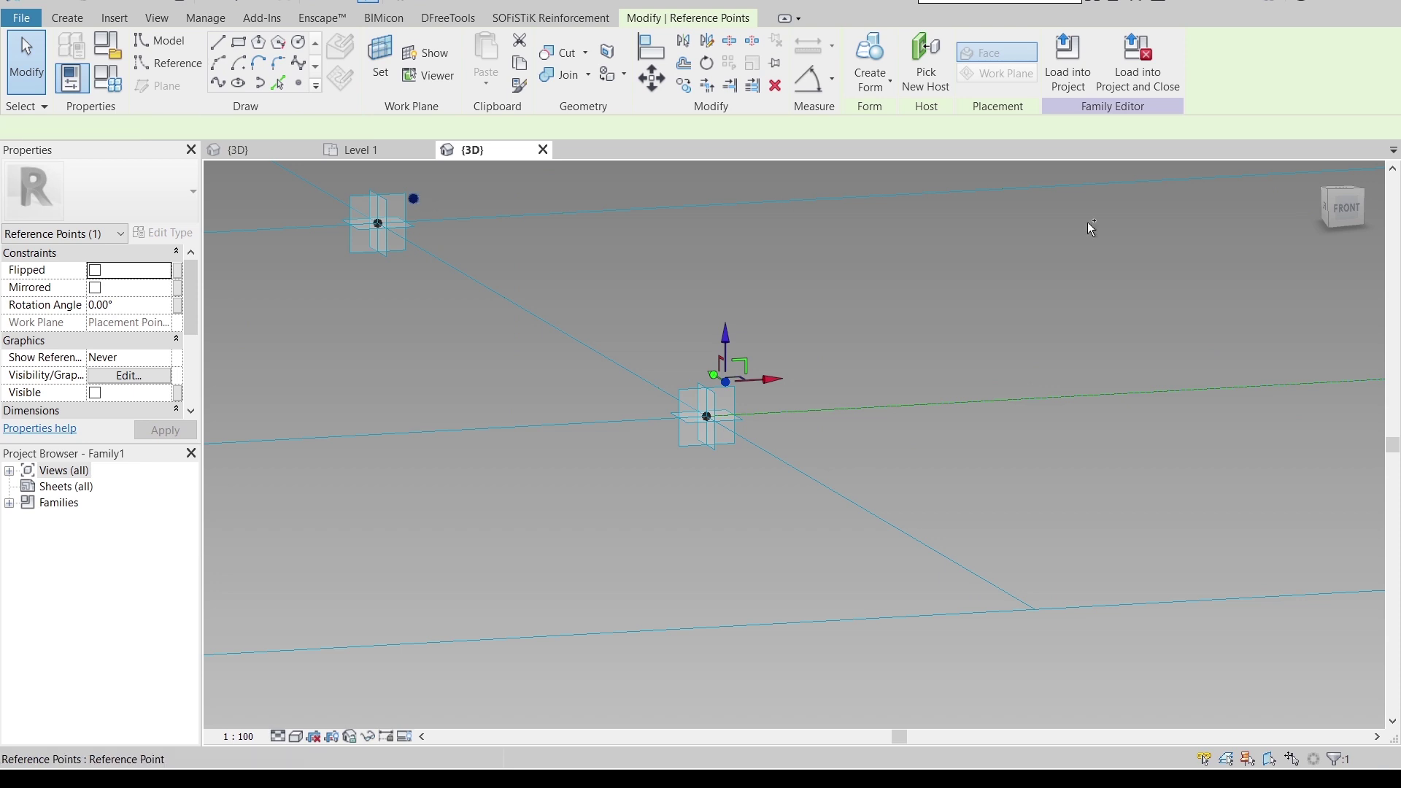
left_click(1343, 208)
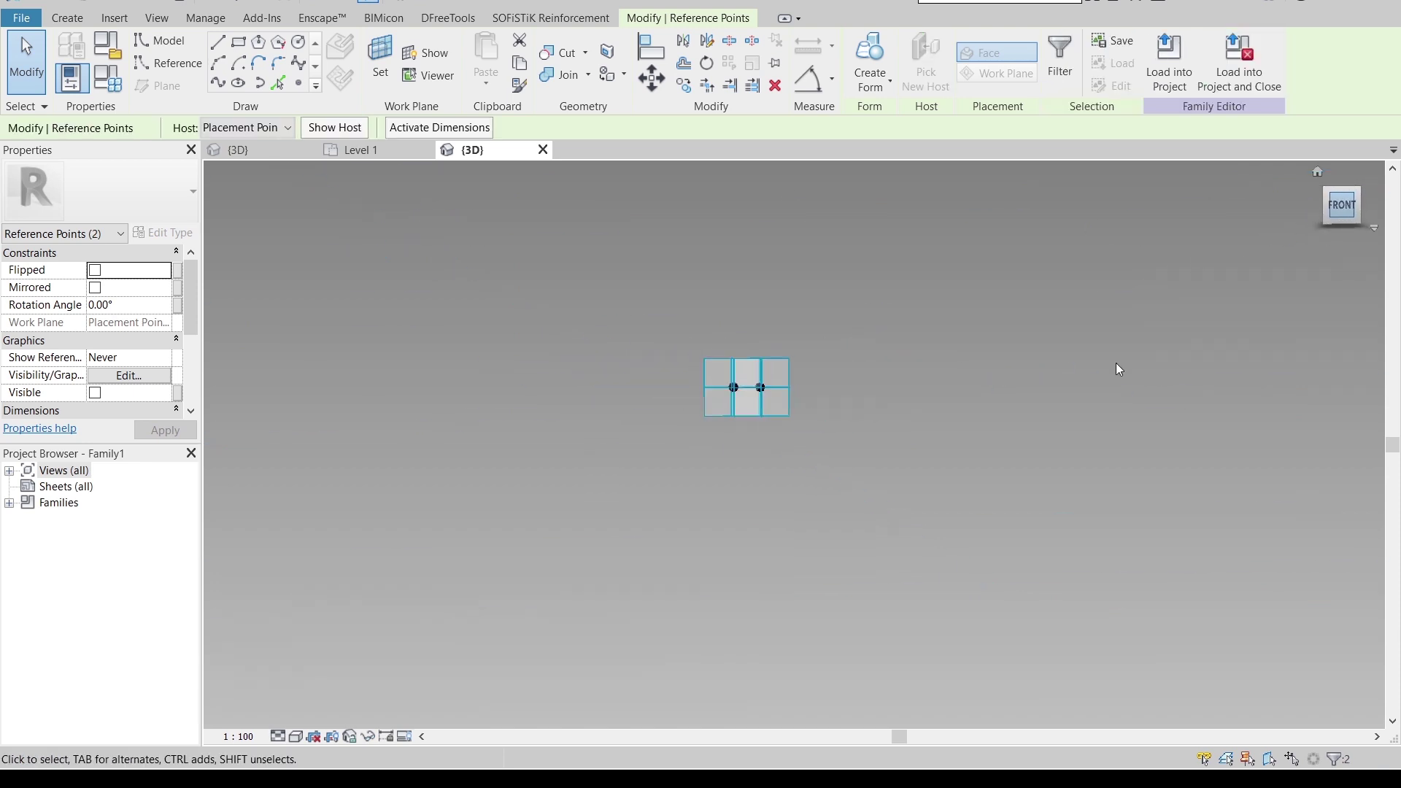
scroll(802, 441, "up", 6)
middle_click_drag(811, 505, 713, 511)
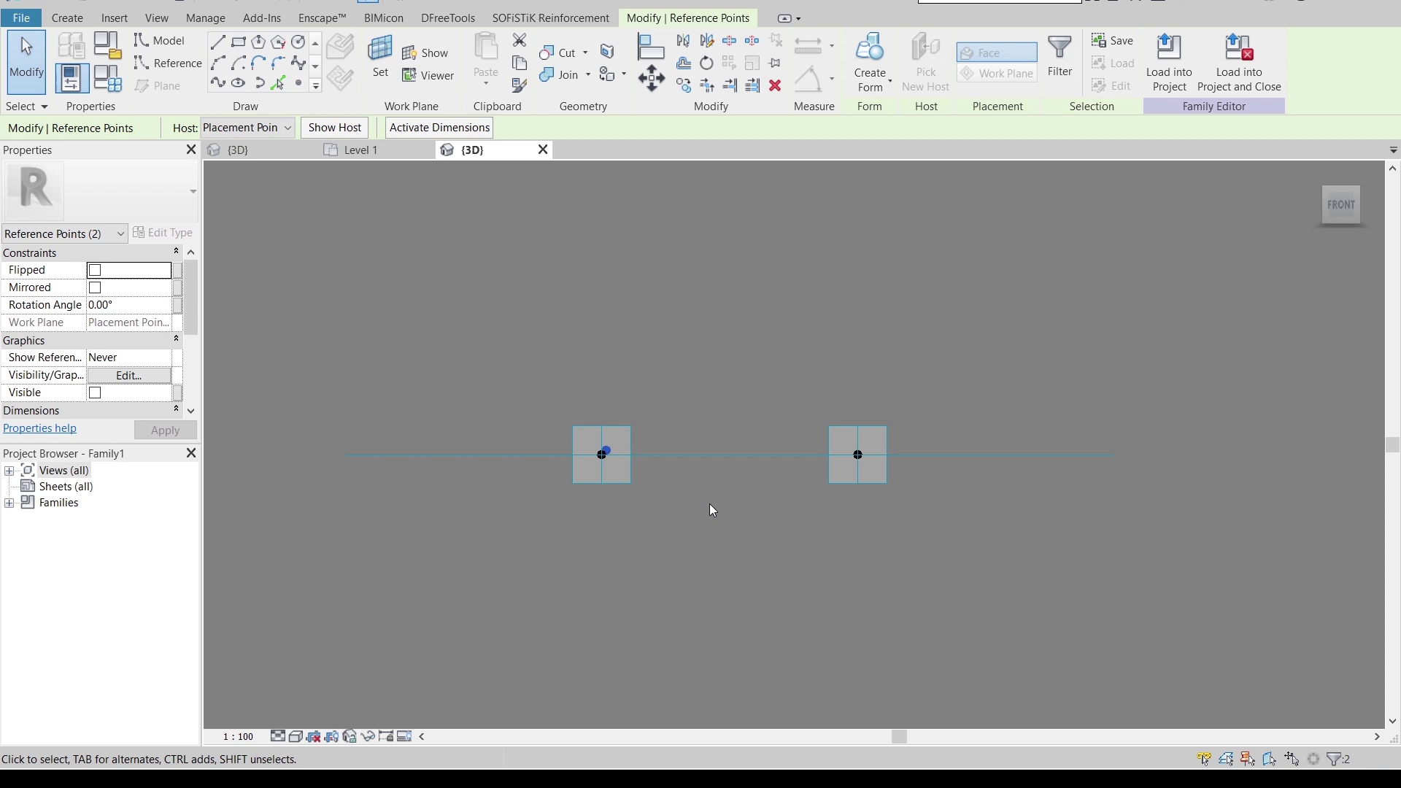
key("c")
key("o")
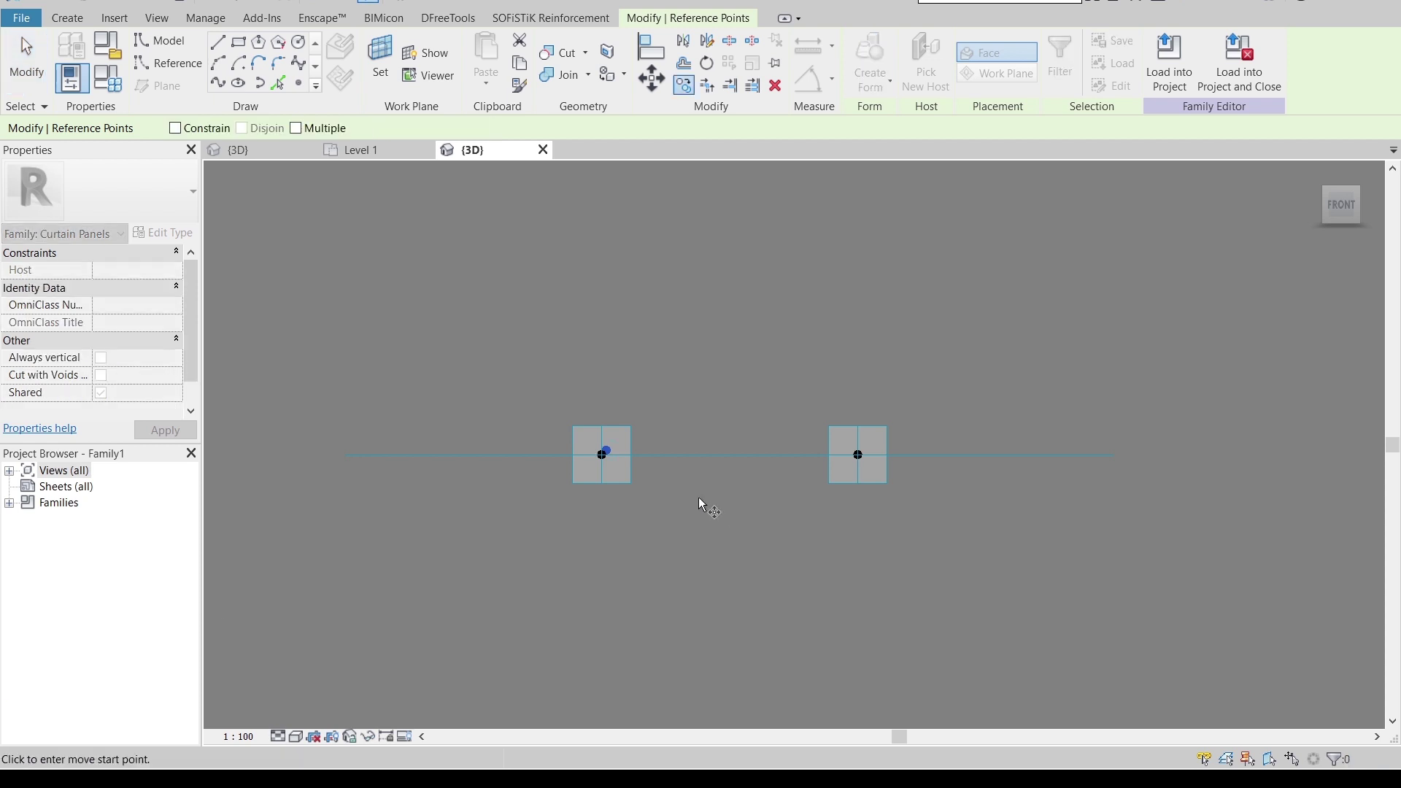
scroll(700, 502, "up", 5)
left_click(329, 308)
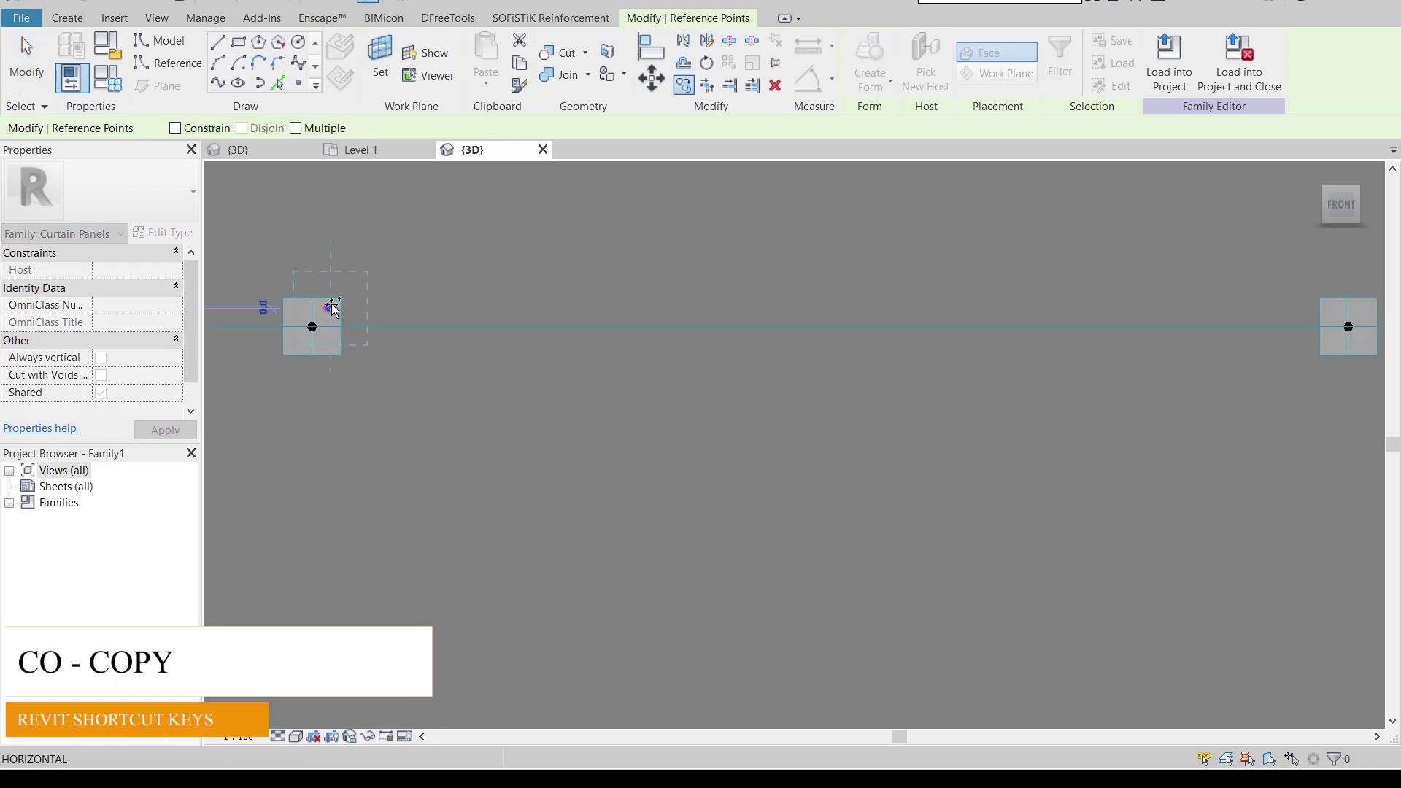
scroll(1057, 391, "down", 2)
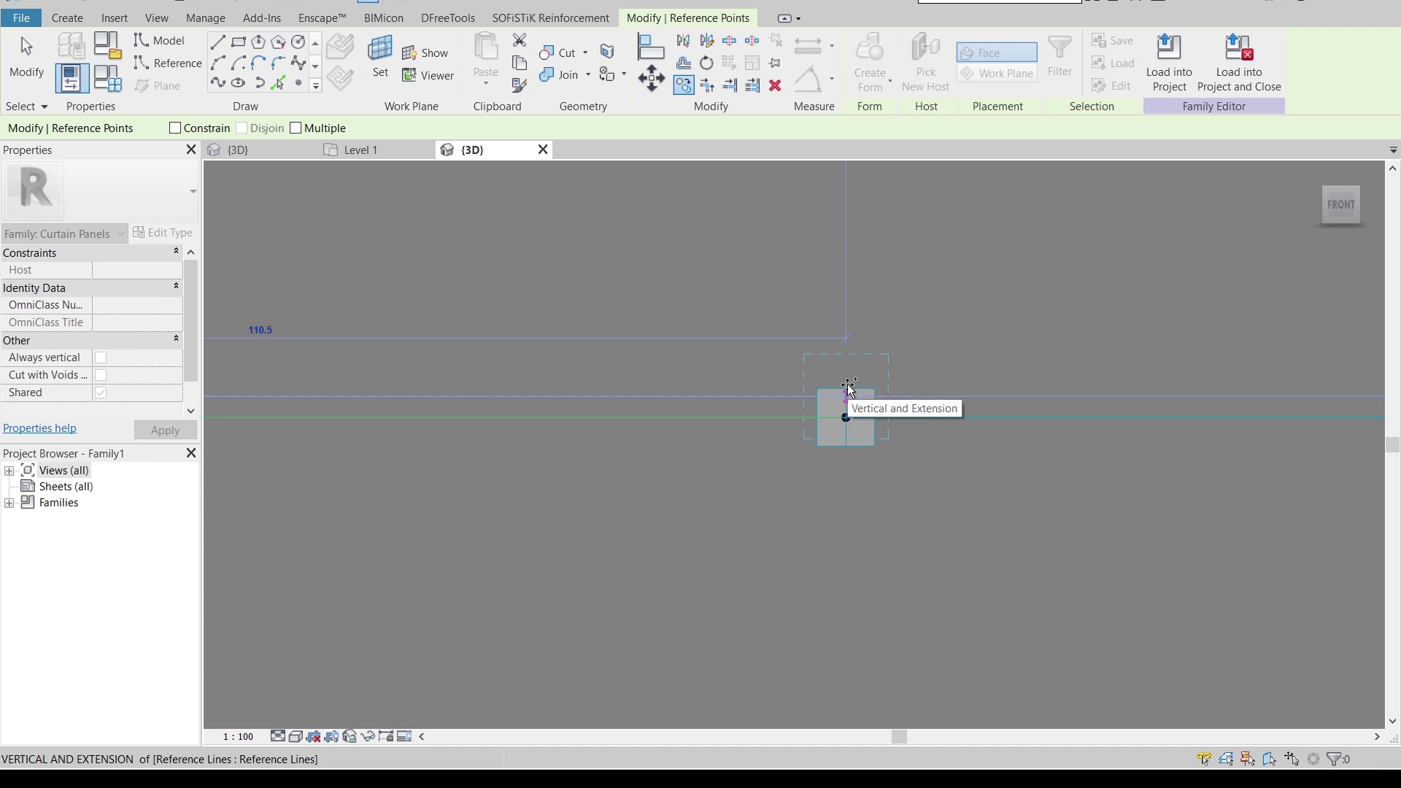
type("1")
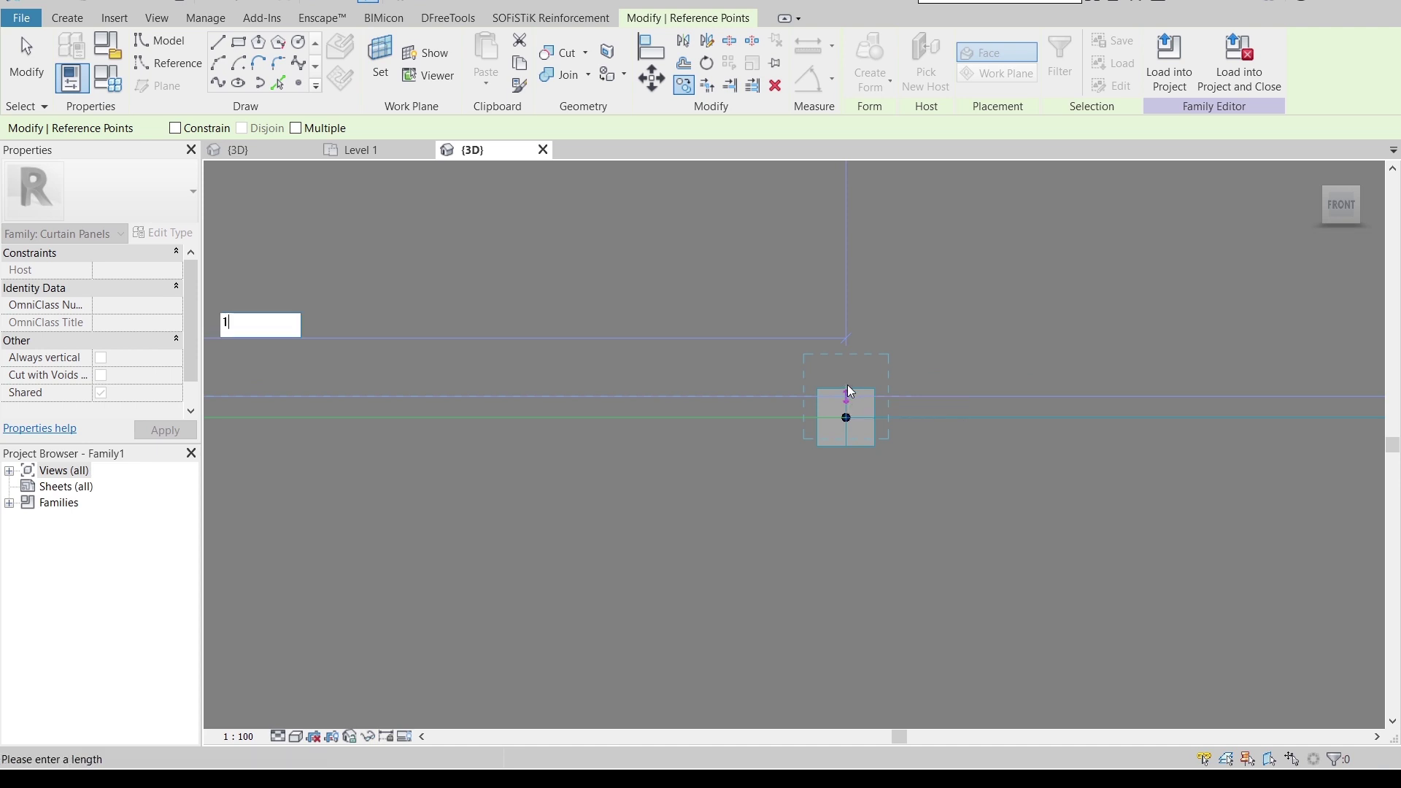
type("08.")
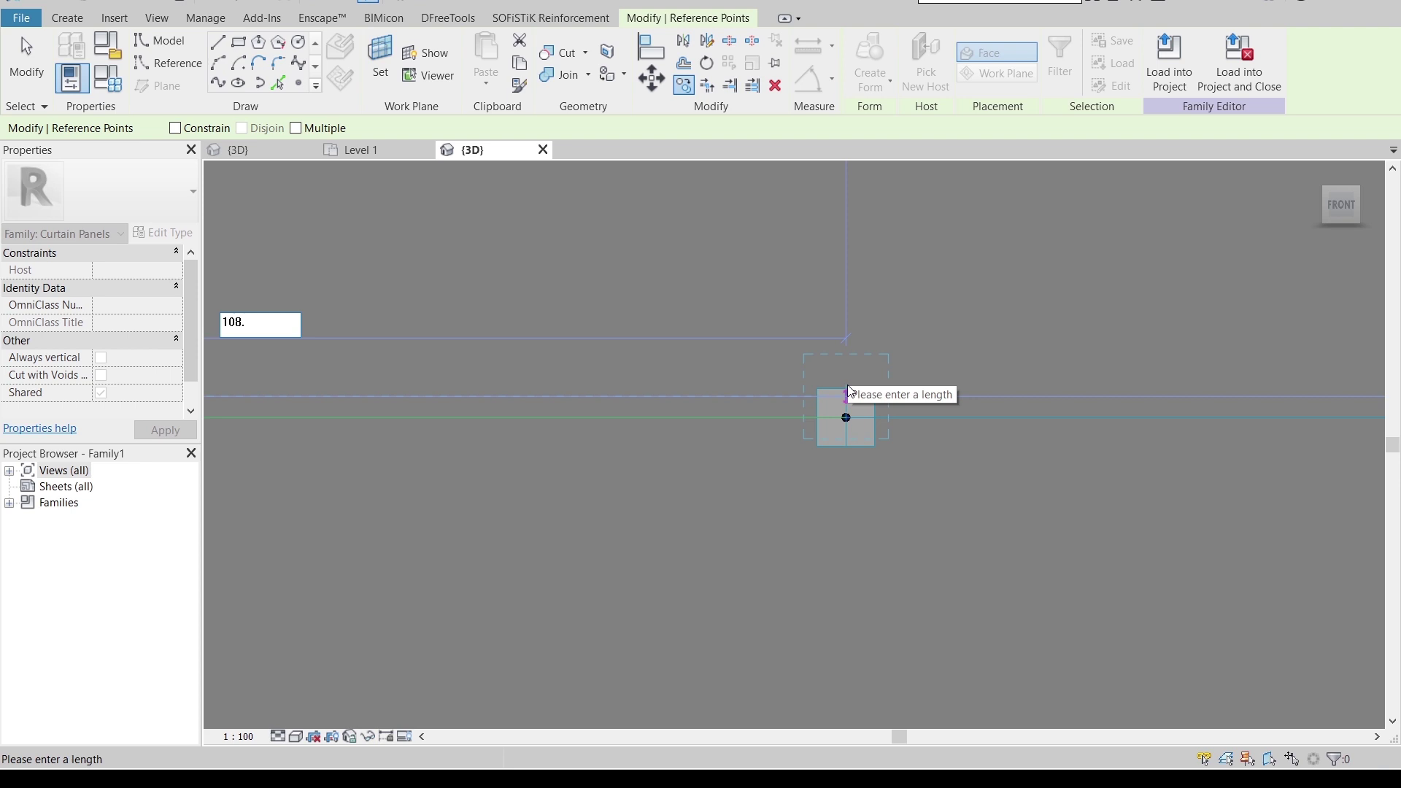
type("5")
key("Return")
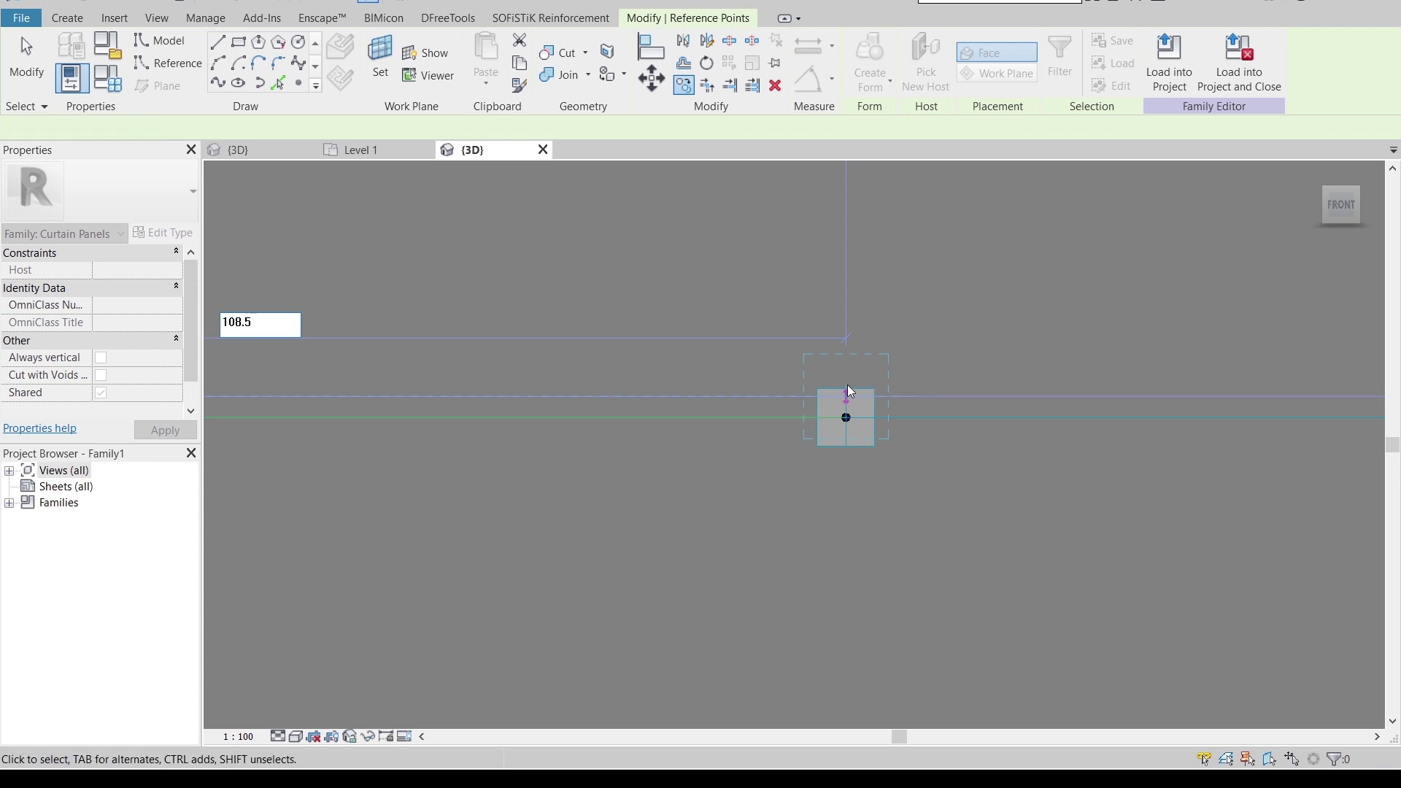
left_click(847, 456)
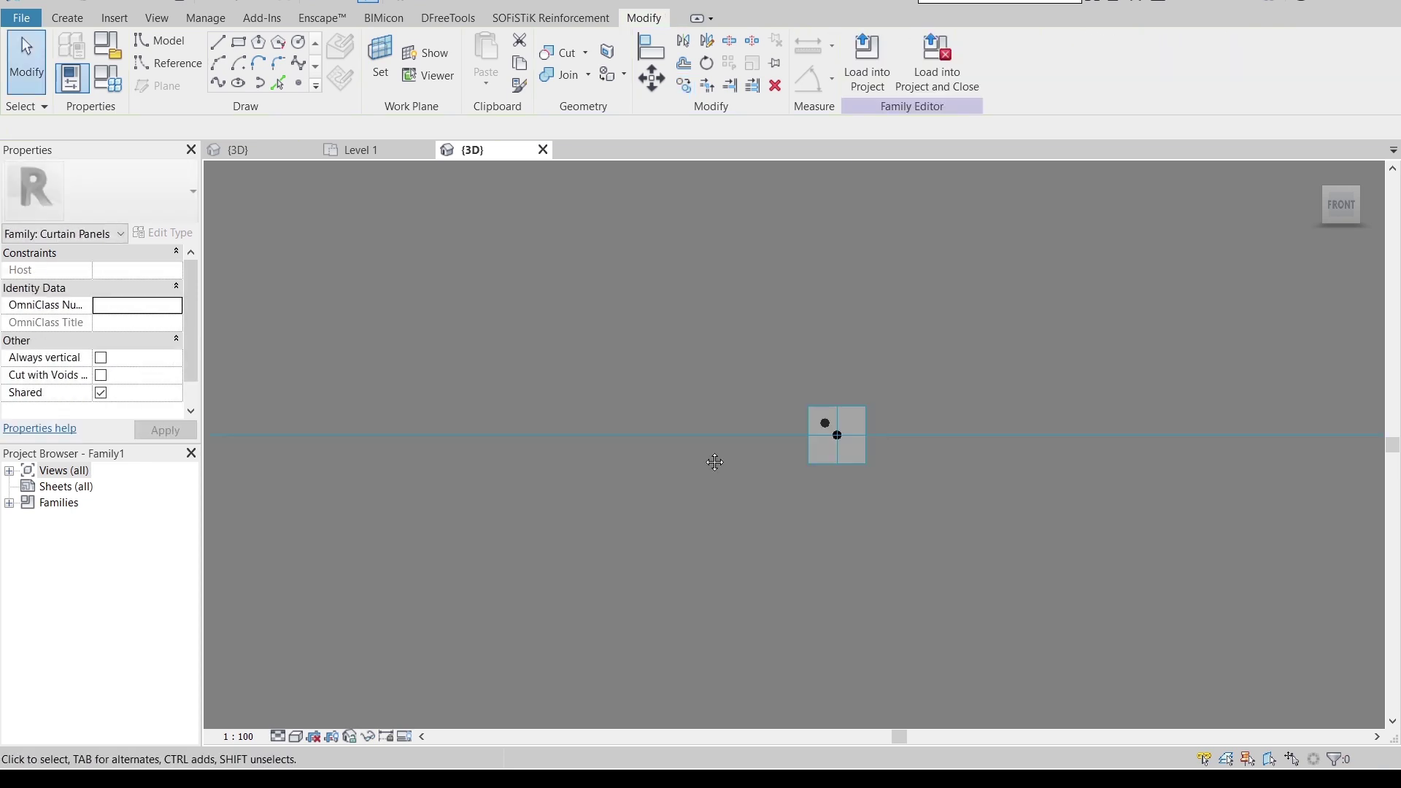
Step: Associate the offset of the reference point copied 75 mm from the first one with the existing Offset parameter
middle_click_drag(713, 462, 528, 431)
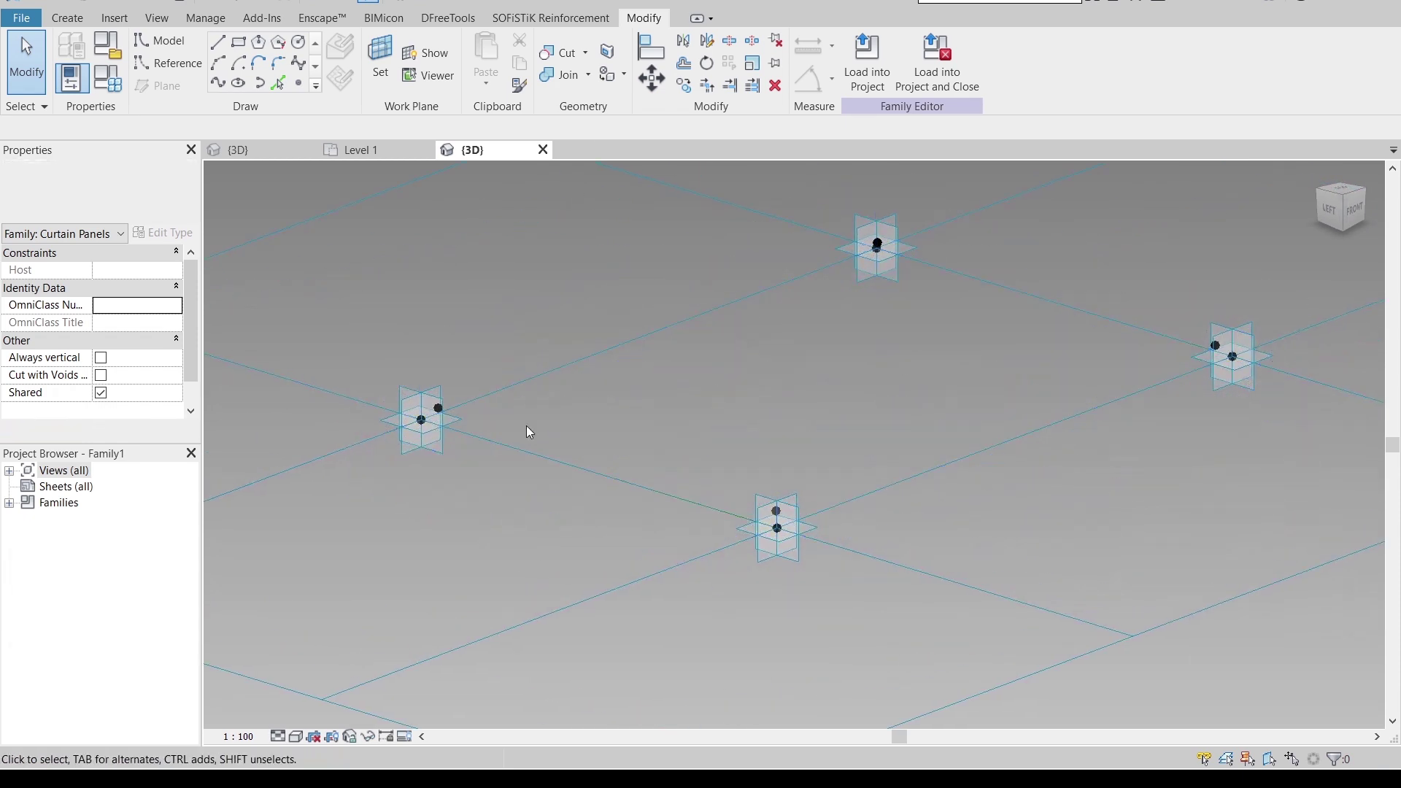
scroll(414, 419, "up", 3)
left_click(402, 401)
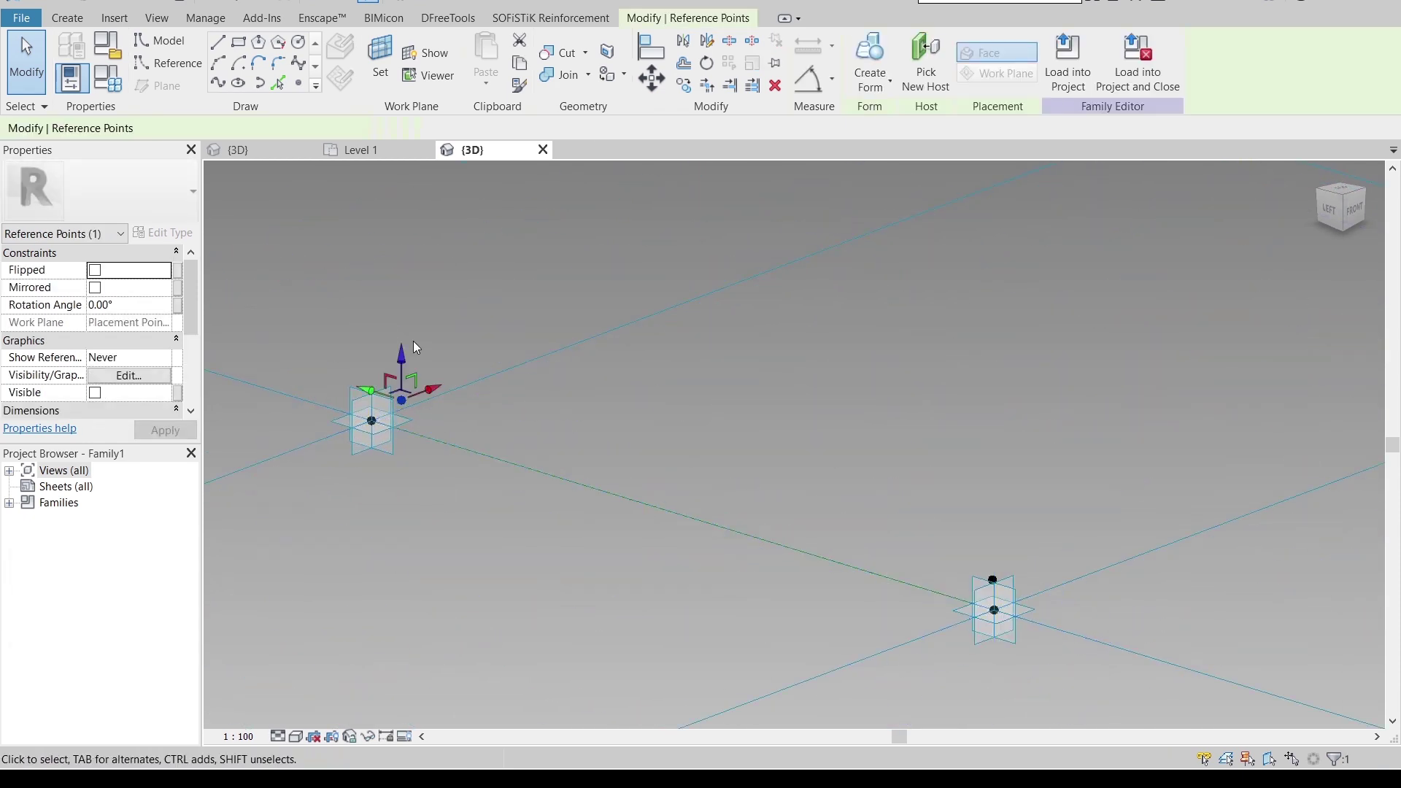
scroll(140, 335, "down", 3)
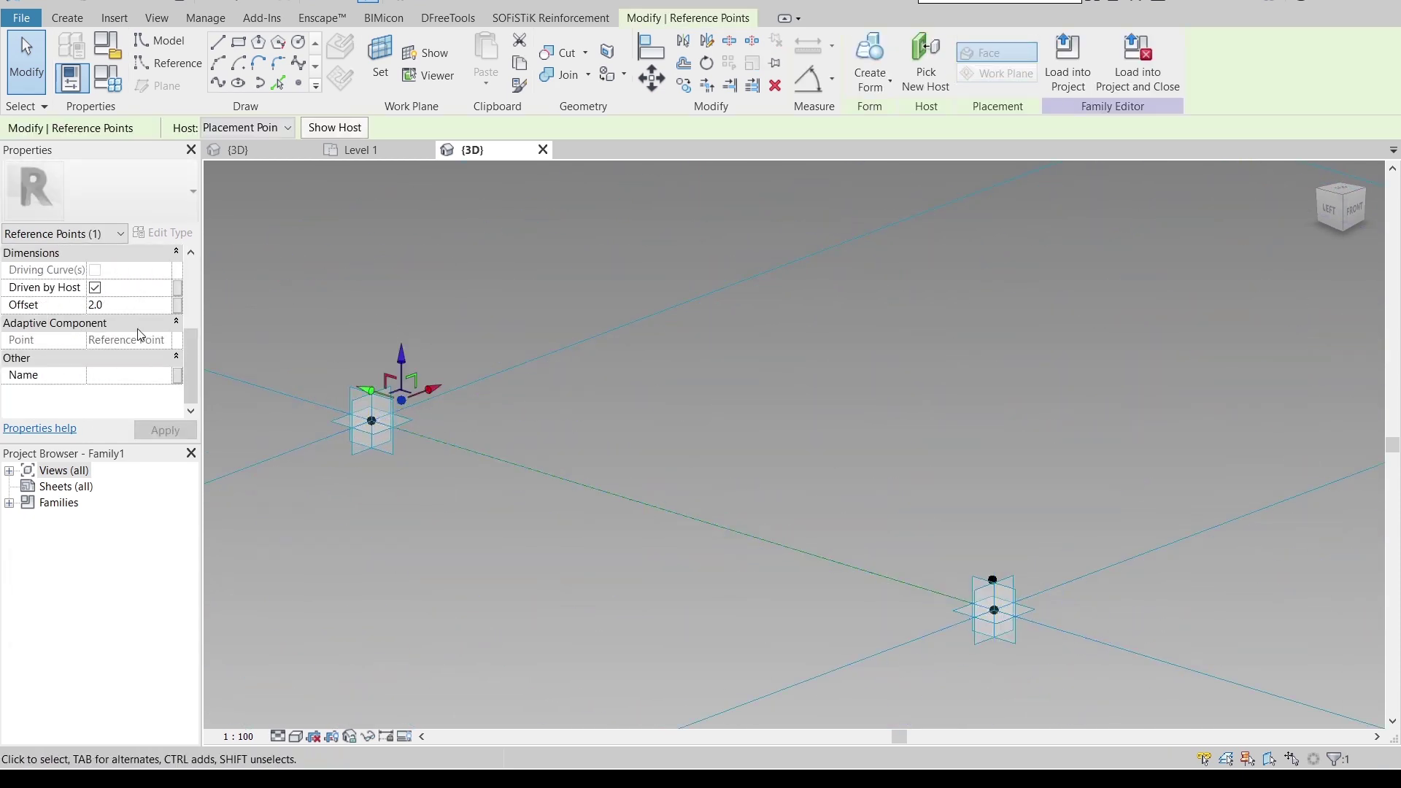
left_click(177, 305)
left_click(569, 252)
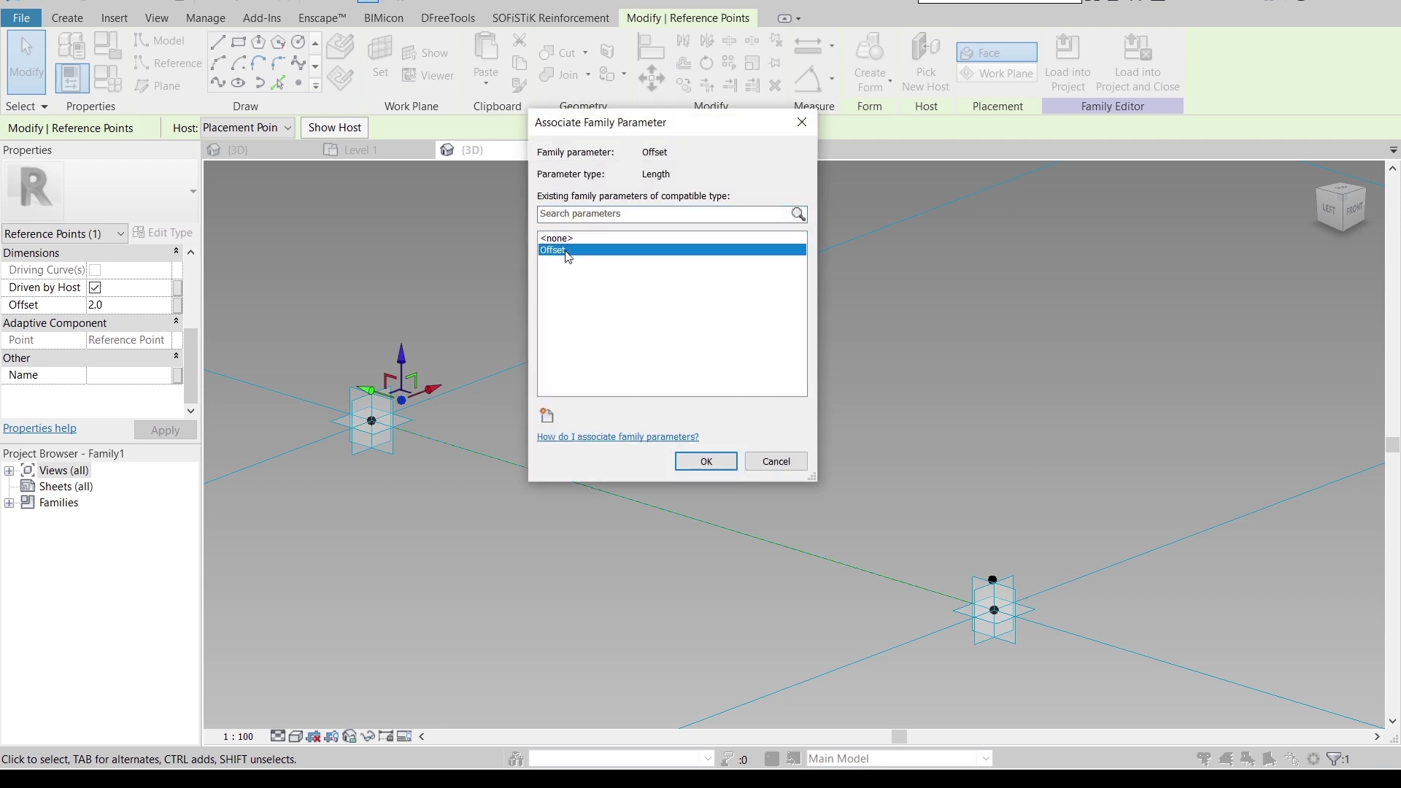
left_click(707, 465)
Step: Associate the offset of the two remaining inset reference points, beside placement points 2 and 3, with the existing Offset parameter
scroll(909, 369, "up", 3)
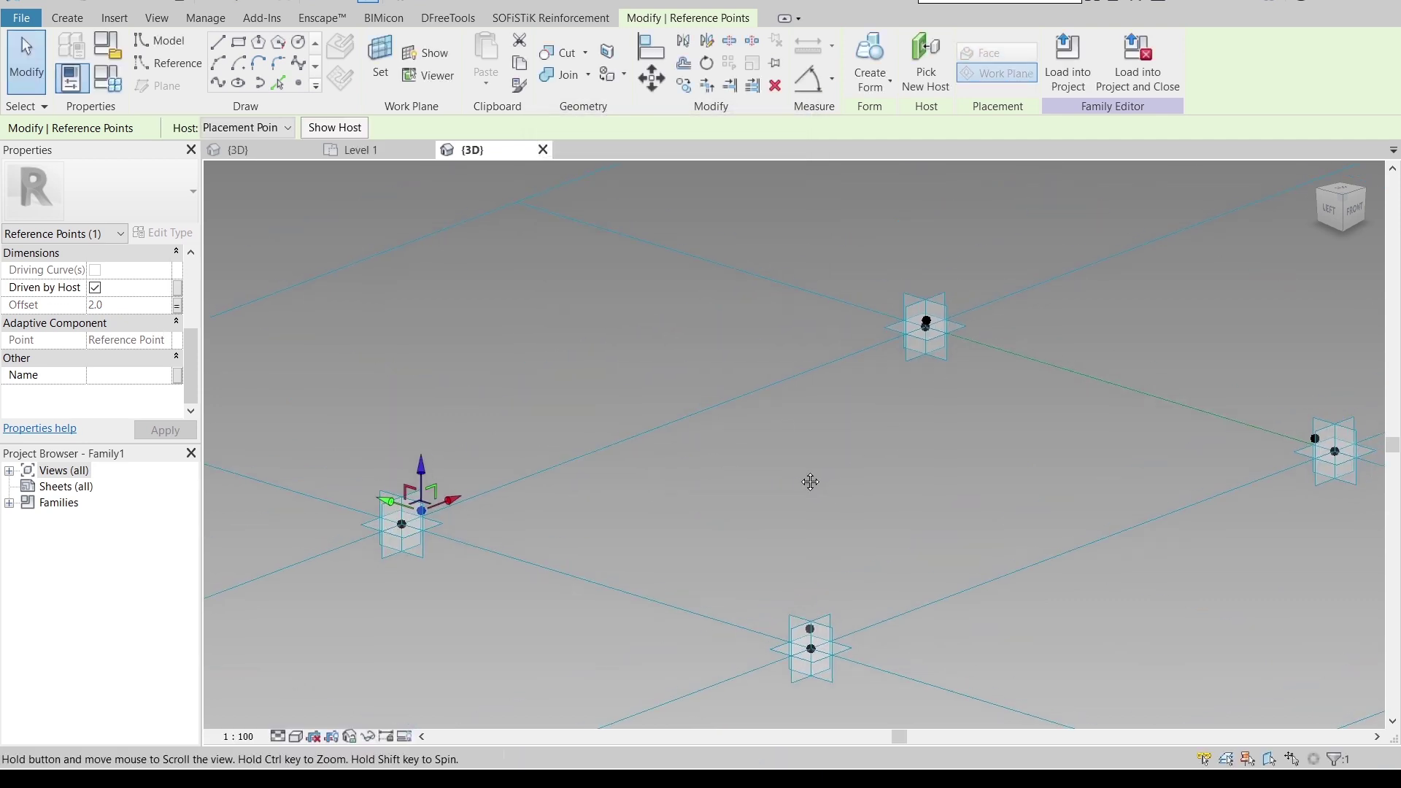
scroll(956, 269, "down", 3)
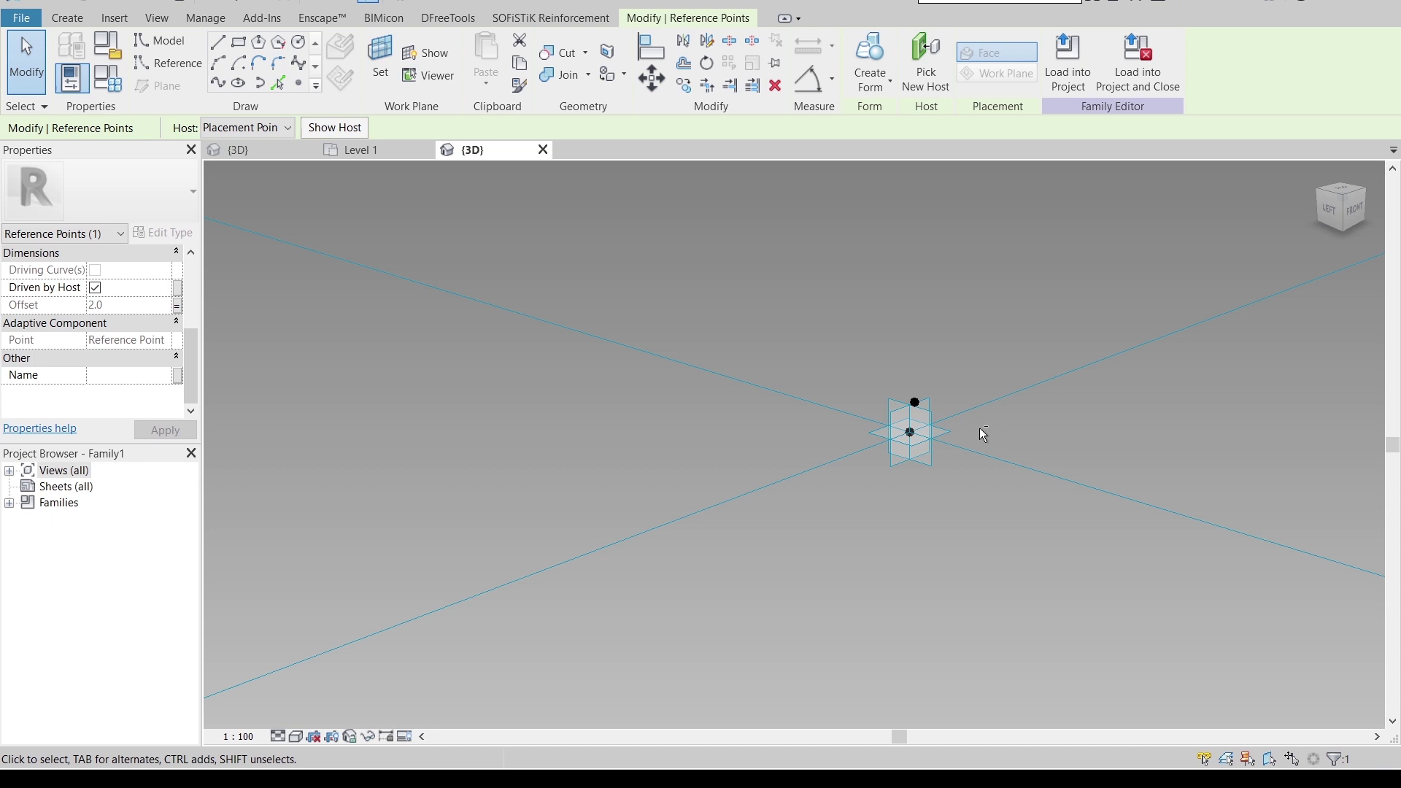
middle_click_drag(979, 428, 1055, 407, "shift")
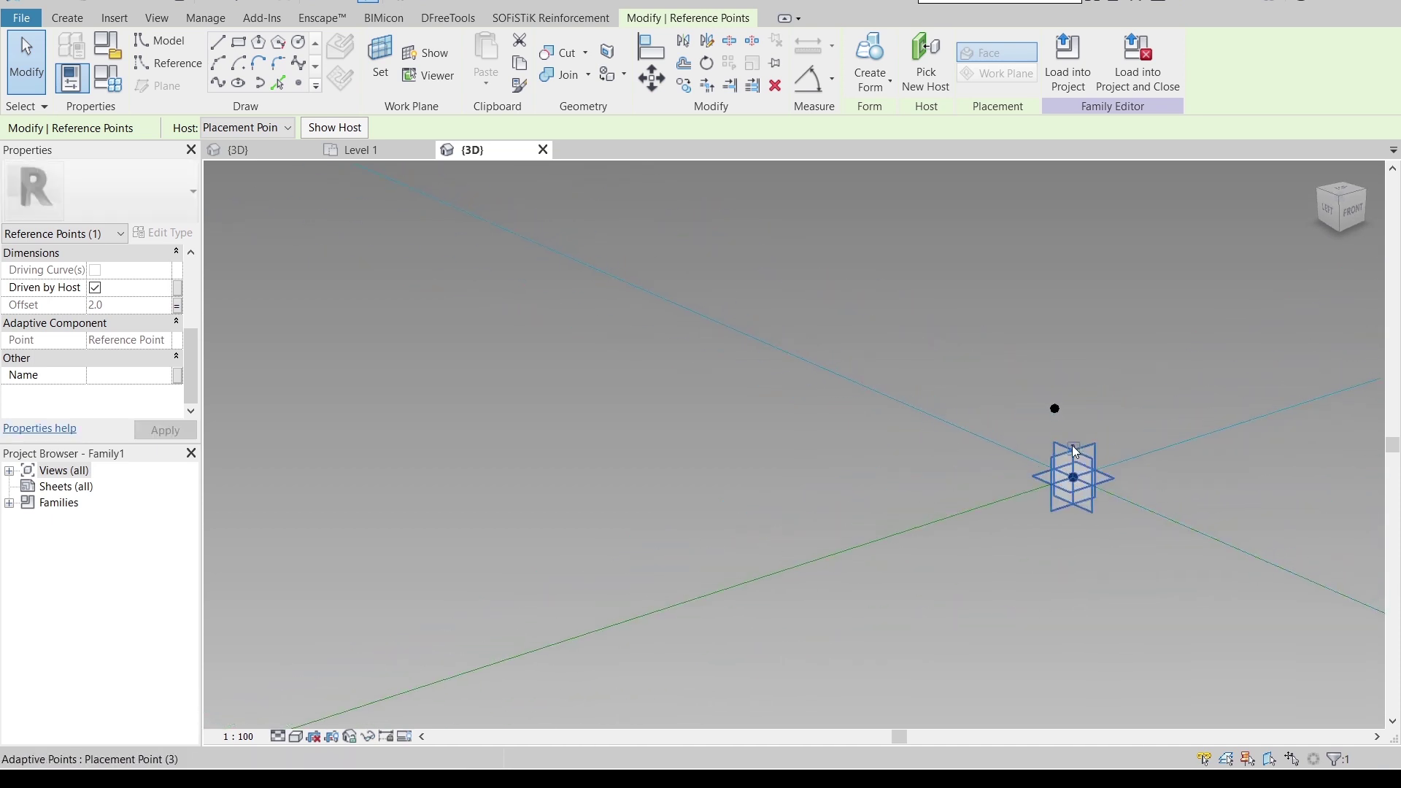
left_click(1049, 397)
scroll(1139, 468, "up", 3)
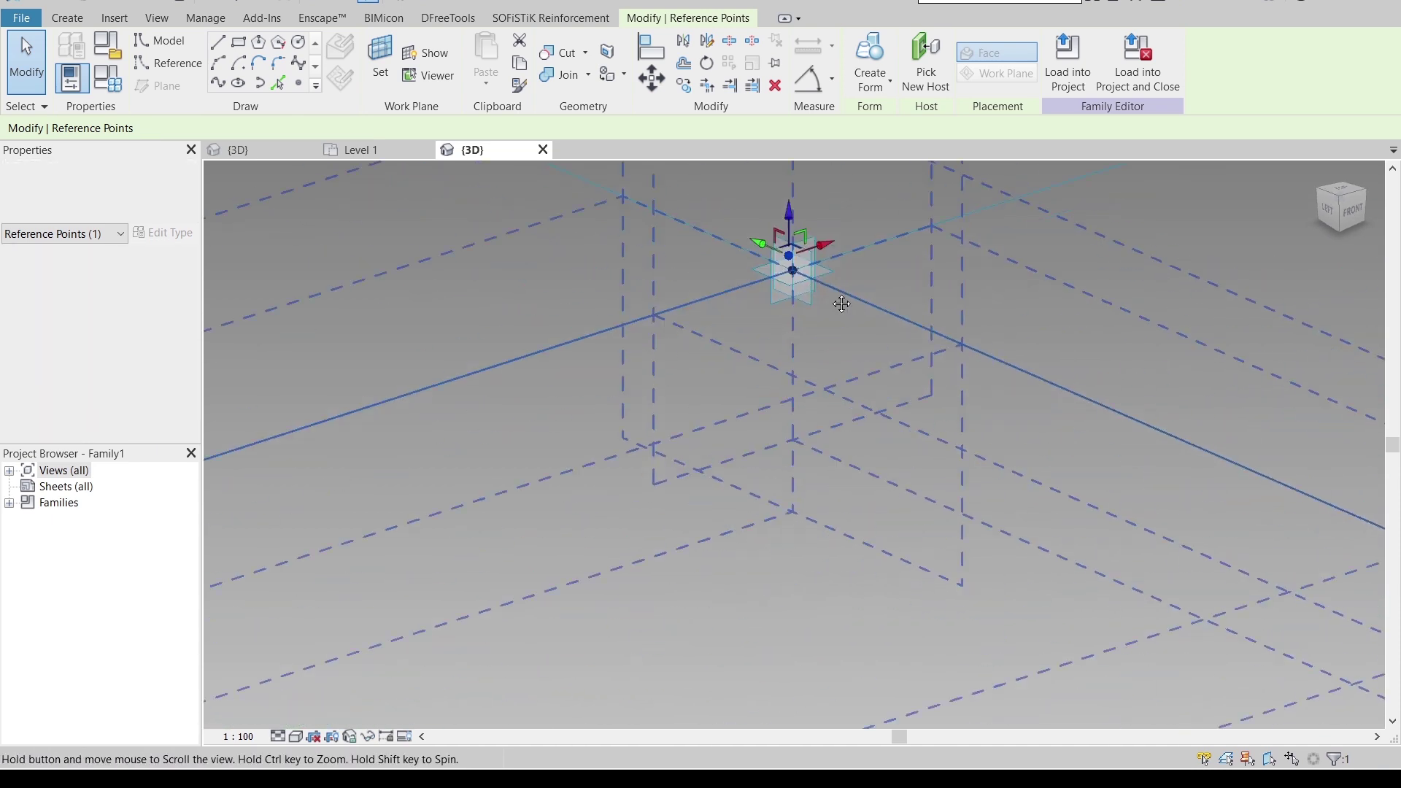
scroll(838, 304, "down", 3)
middle_click_drag(838, 304, 1059, 476)
scroll(949, 409, "down", 3)
left_click(925, 398)
scroll(925, 398, "up", 3)
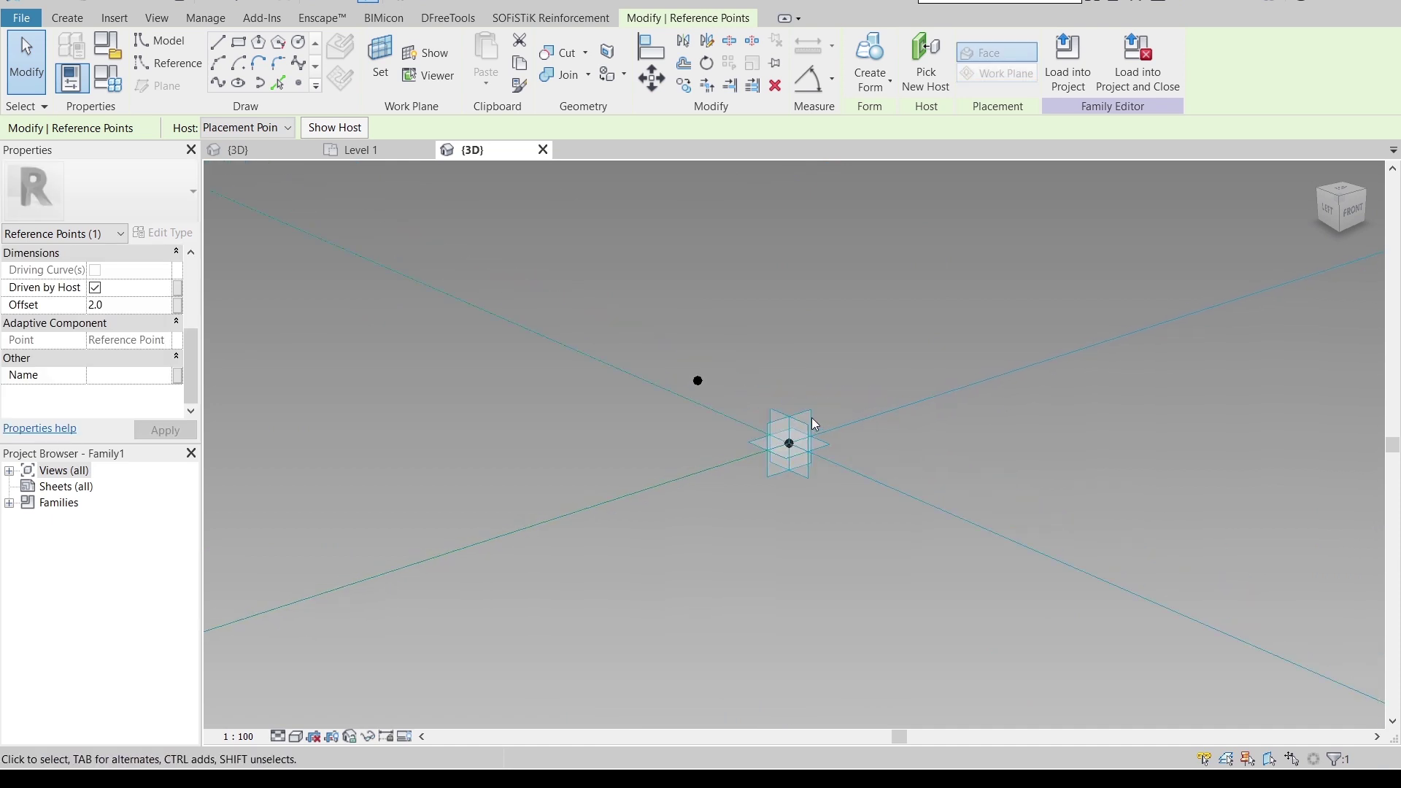
left_click(700, 380, "ctrl")
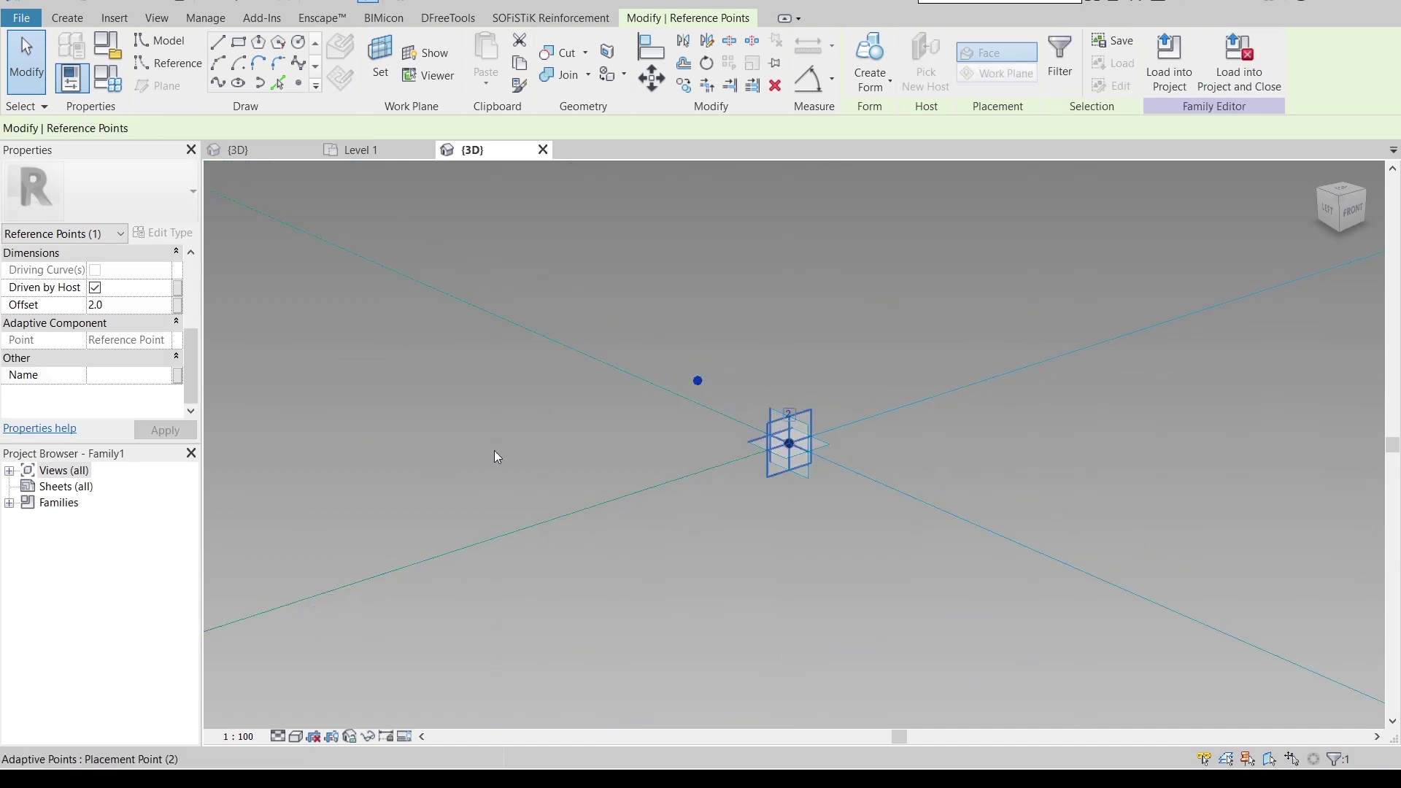
left_click(177, 305)
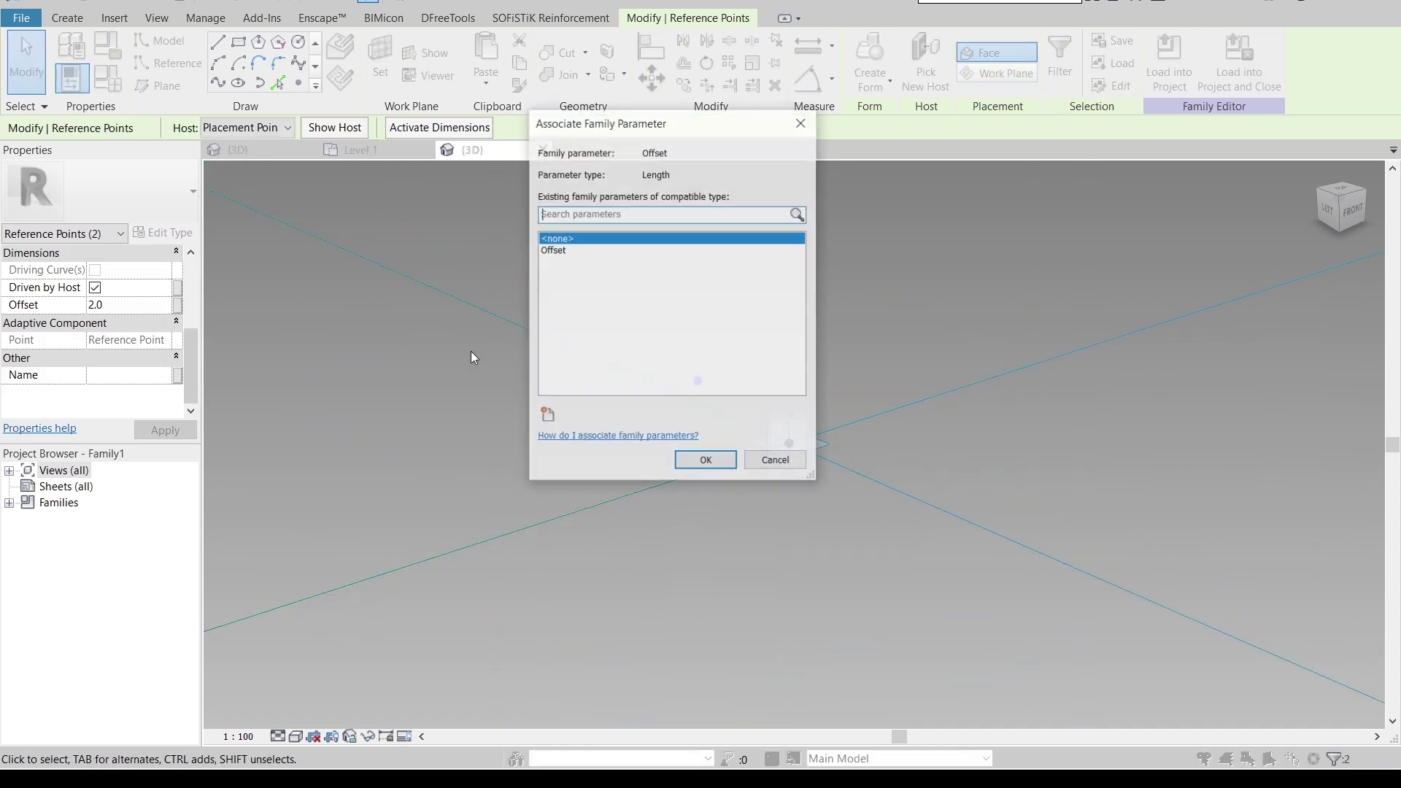
left_click(555, 249)
left_click(704, 460)
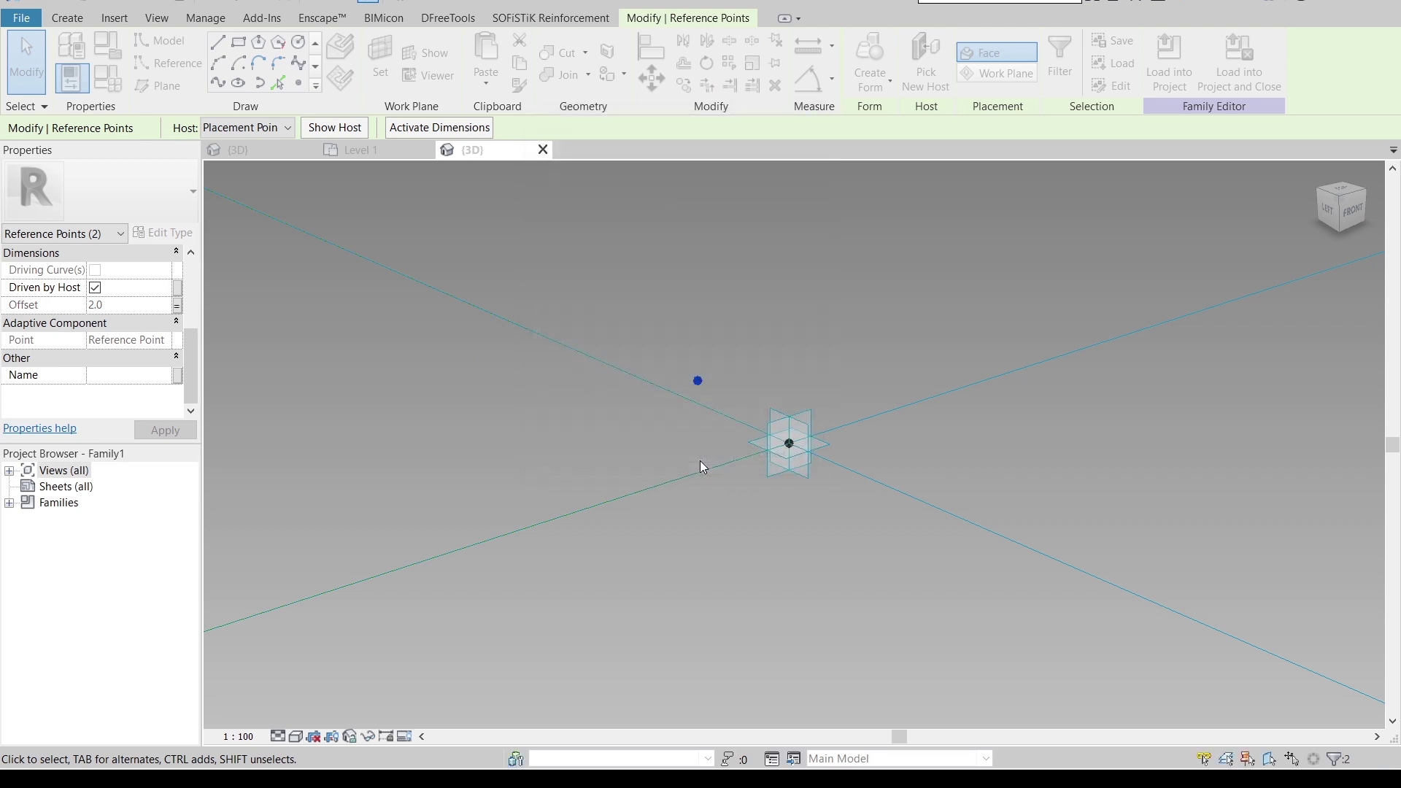
scroll(531, 469, "down", 4)
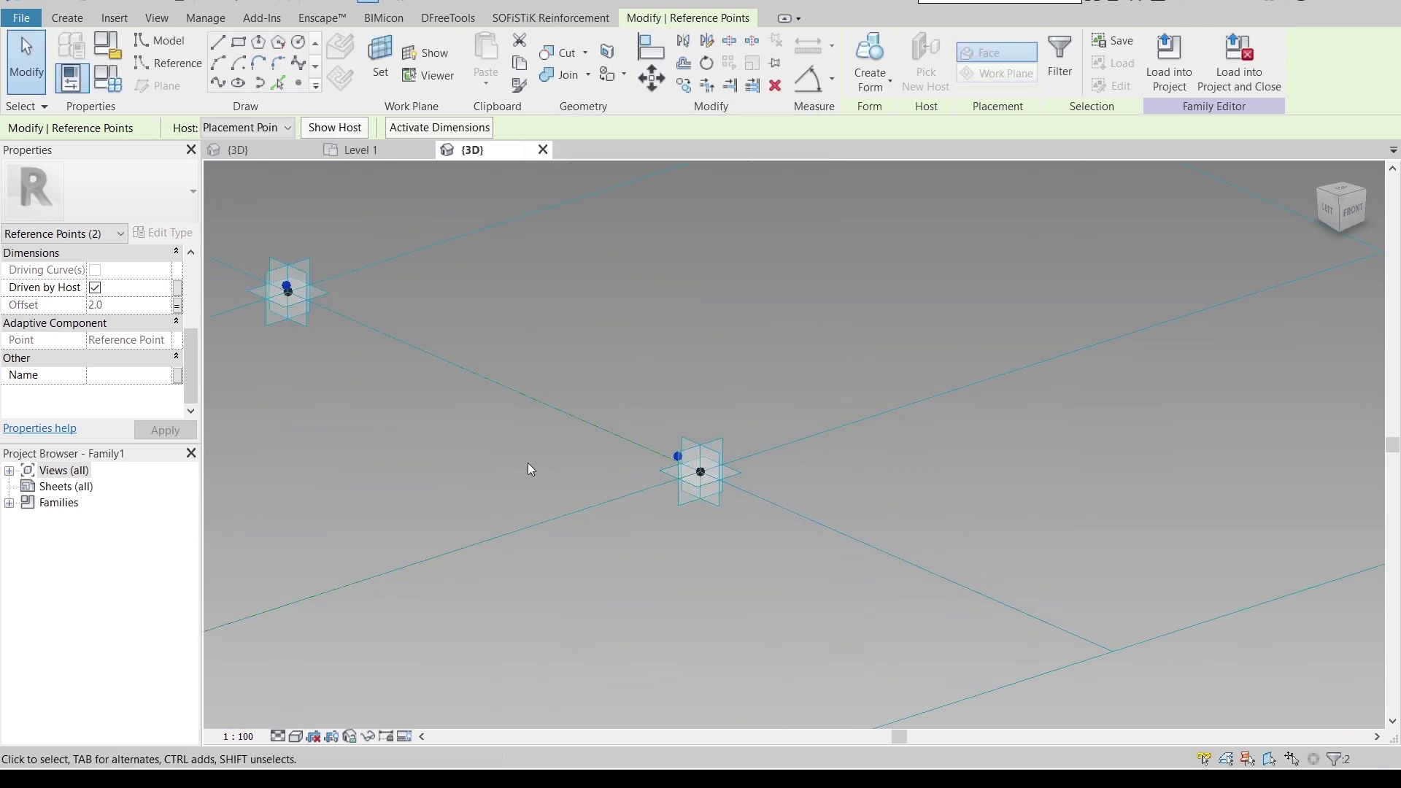
left_click(67, 17)
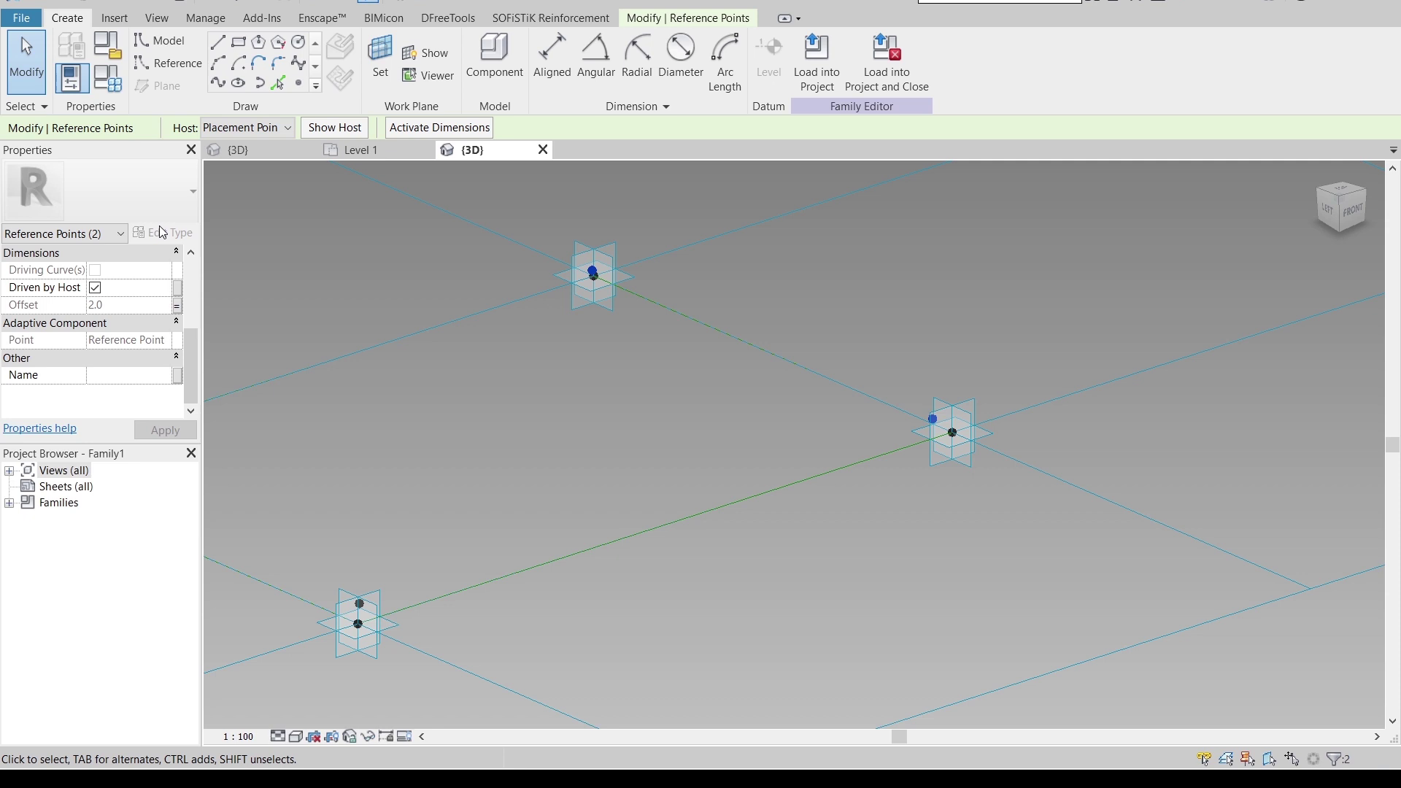
key("Escape")
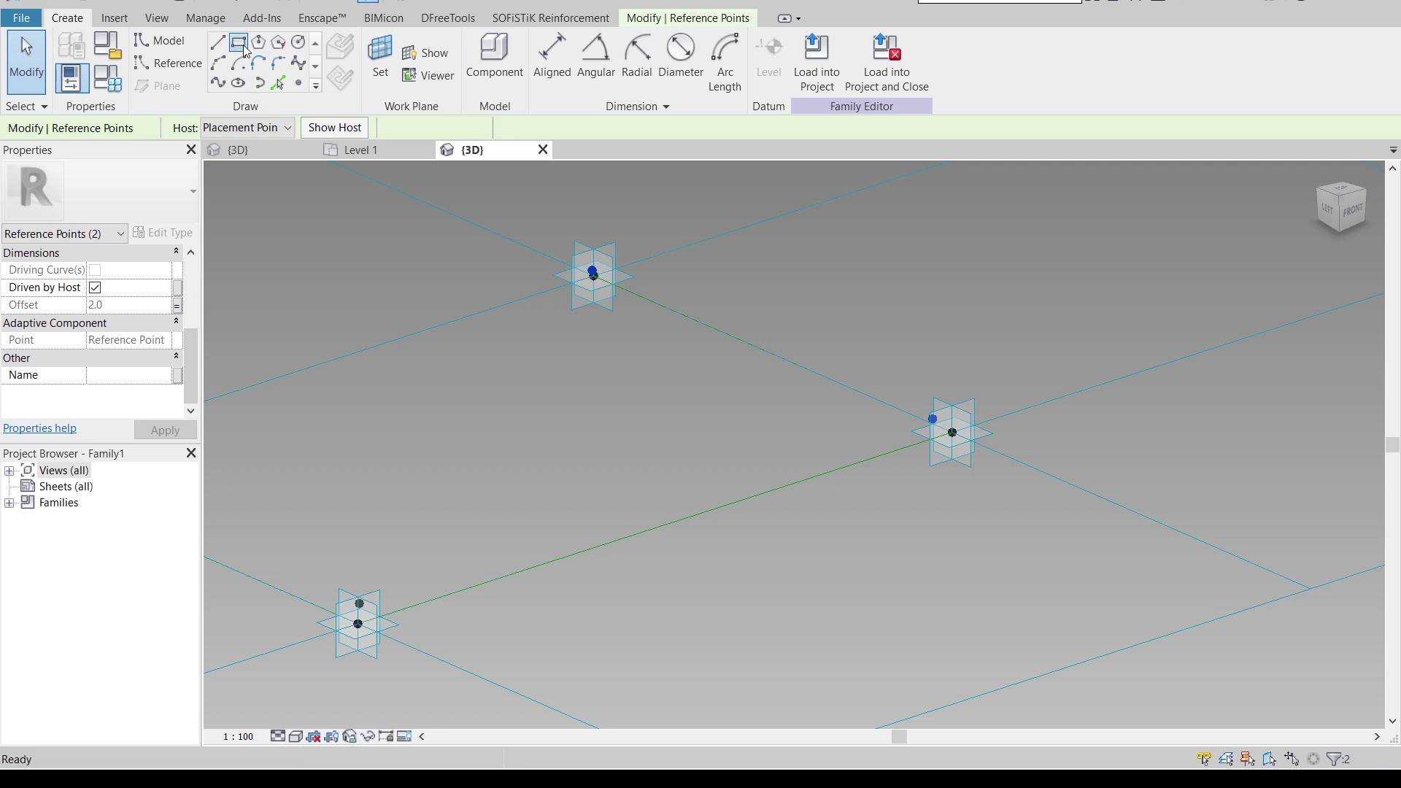
key("l")
key("i")
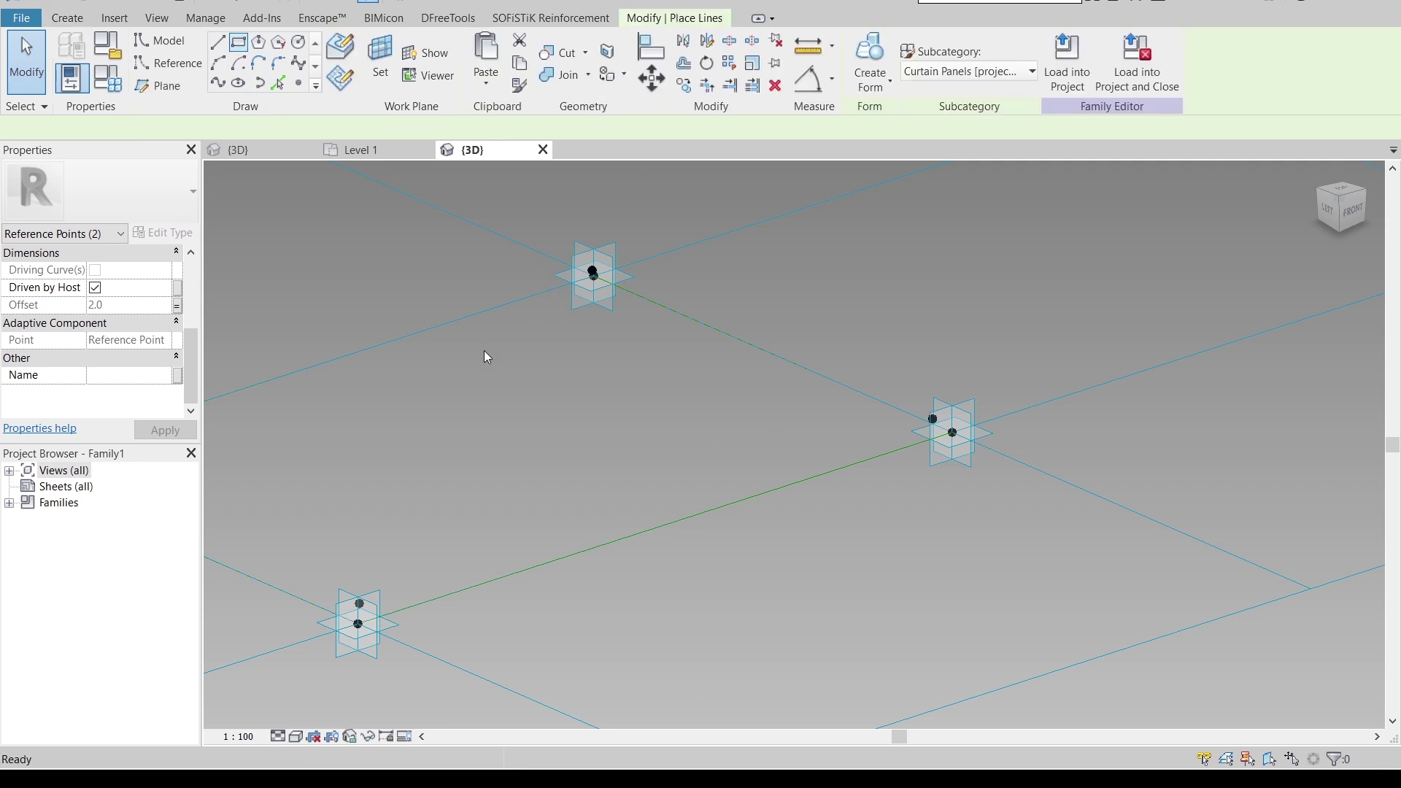
middle_click_drag(484, 353, 734, 381, "shift")
scroll(649, 287, "up", 5)
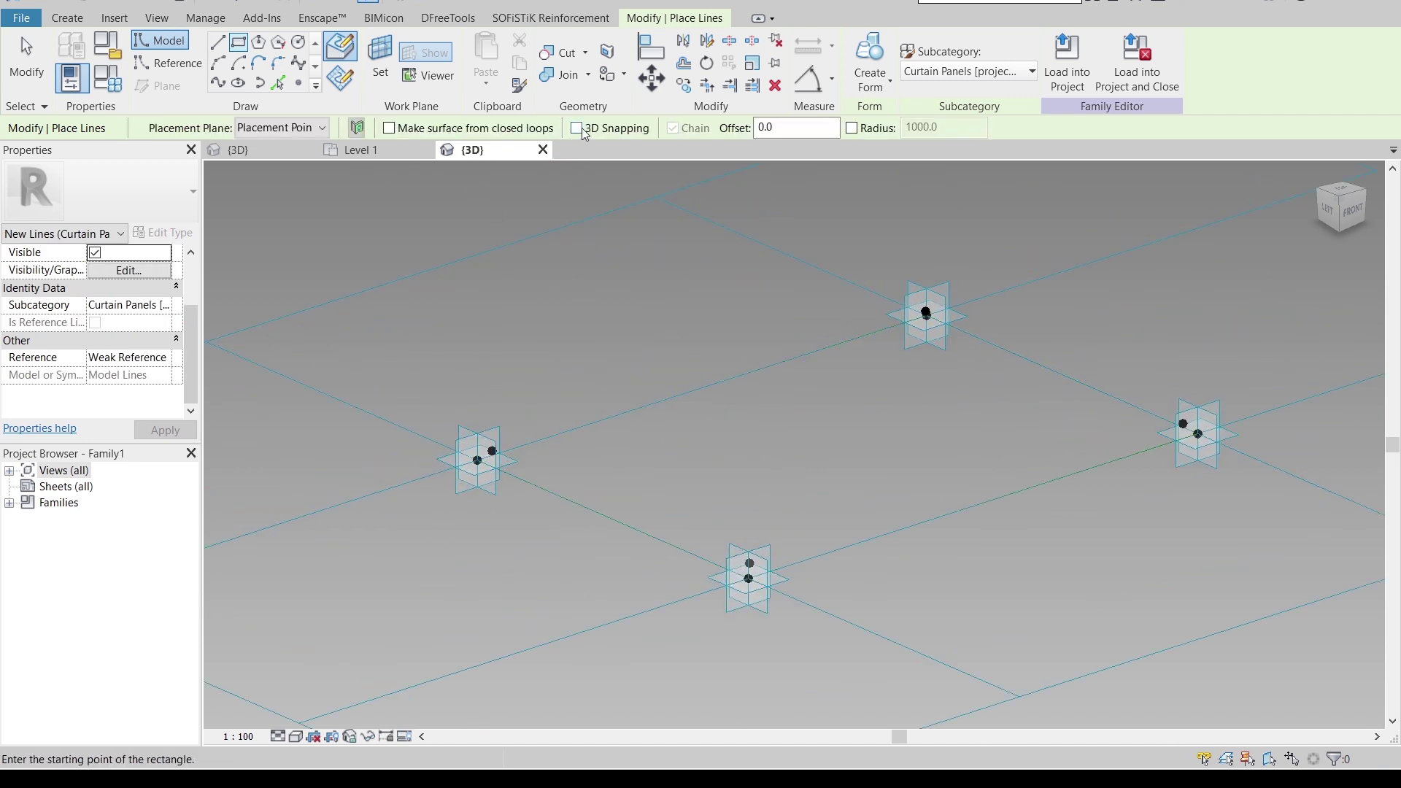
key("Escape")
scroll(545, 465, "up", 2)
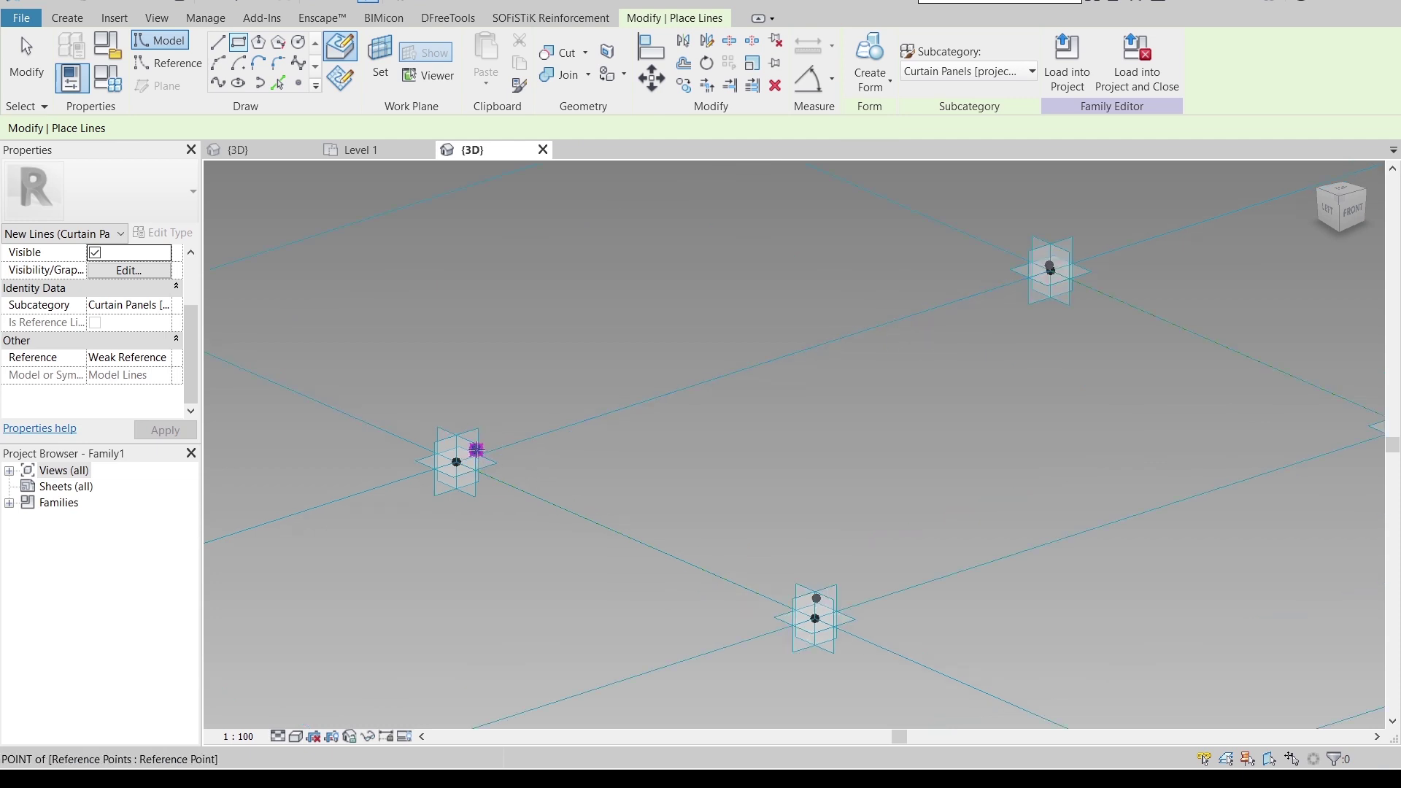
left_click(476, 451)
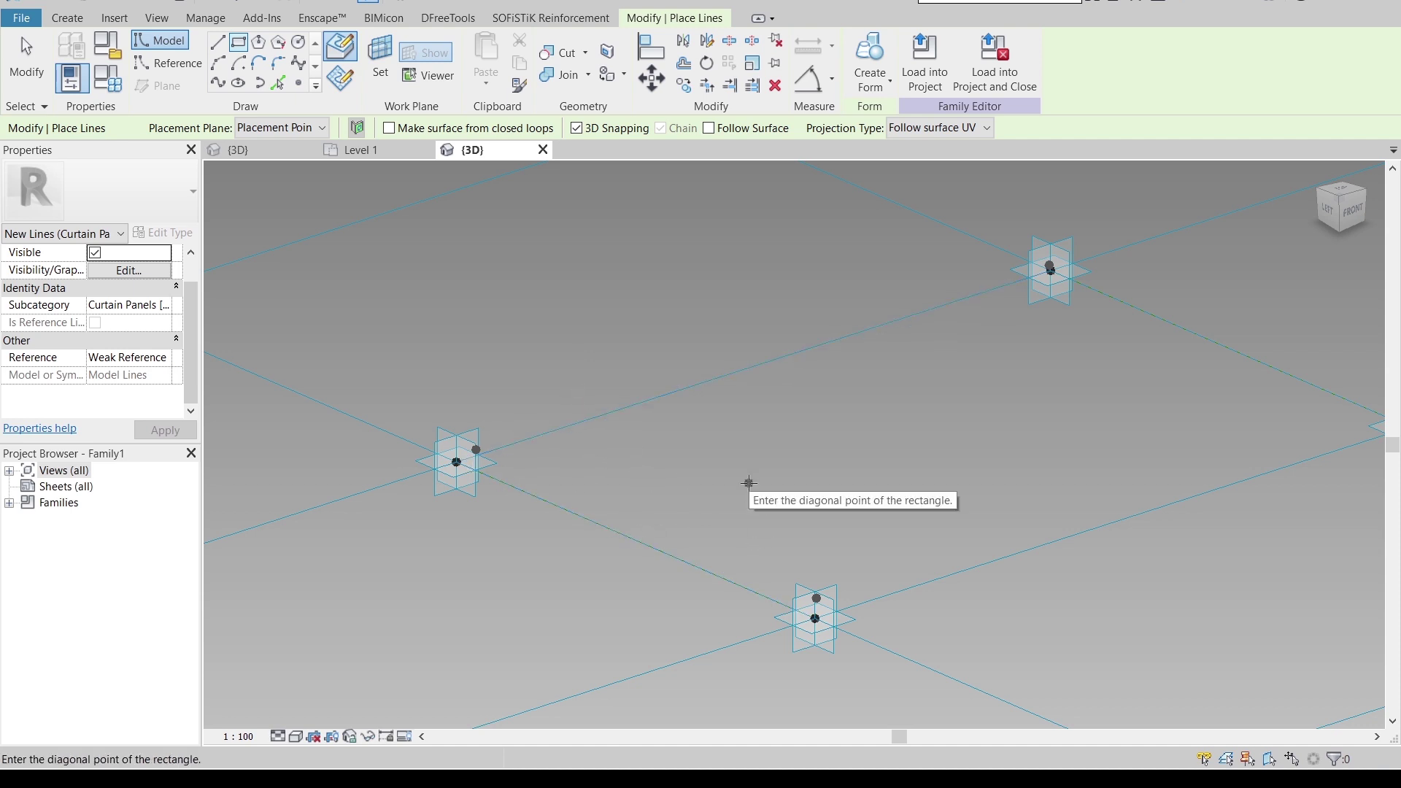
key("Escape")
key("Escape")
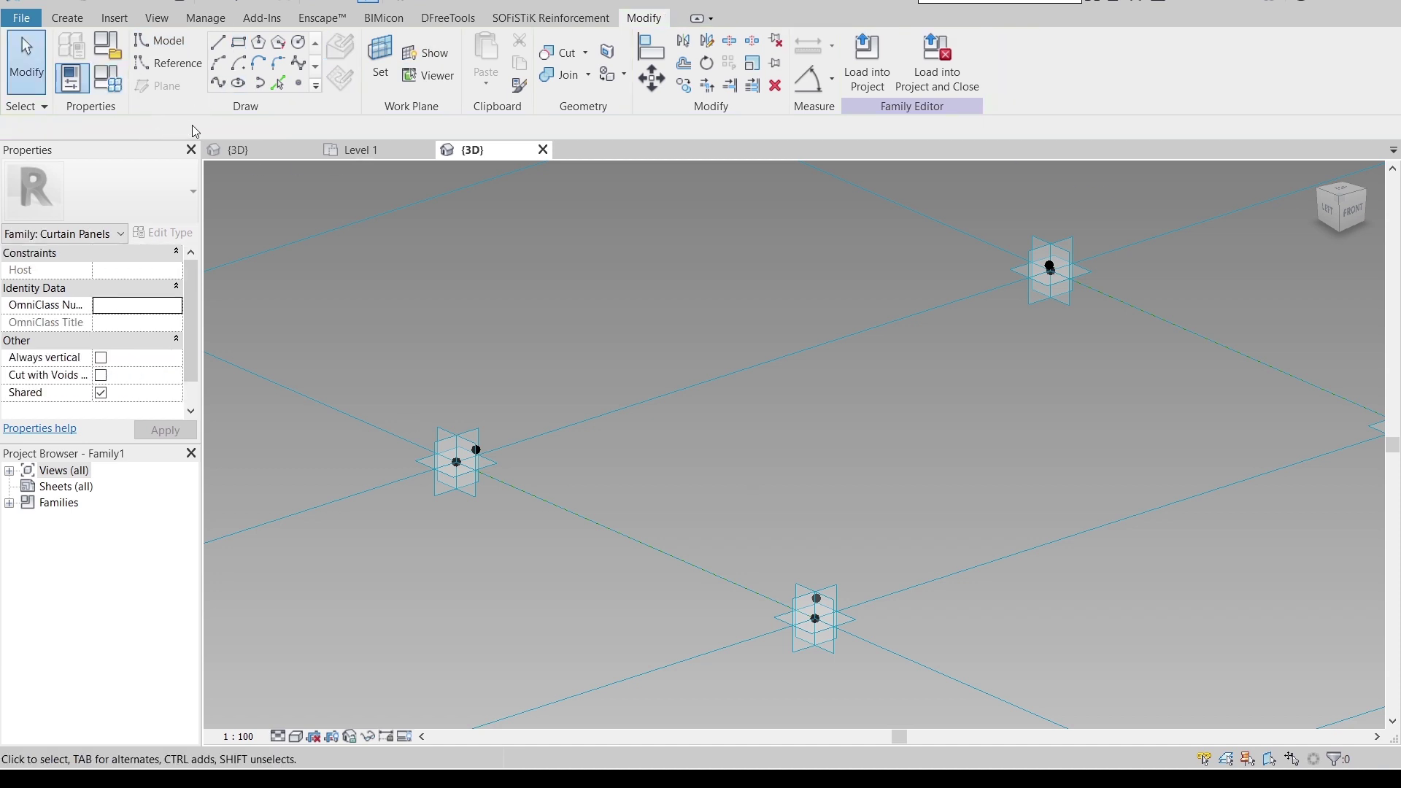
Step: Set the work plane to the horizontal plane of the inset reference point beside placement point 4
left_click(383, 67)
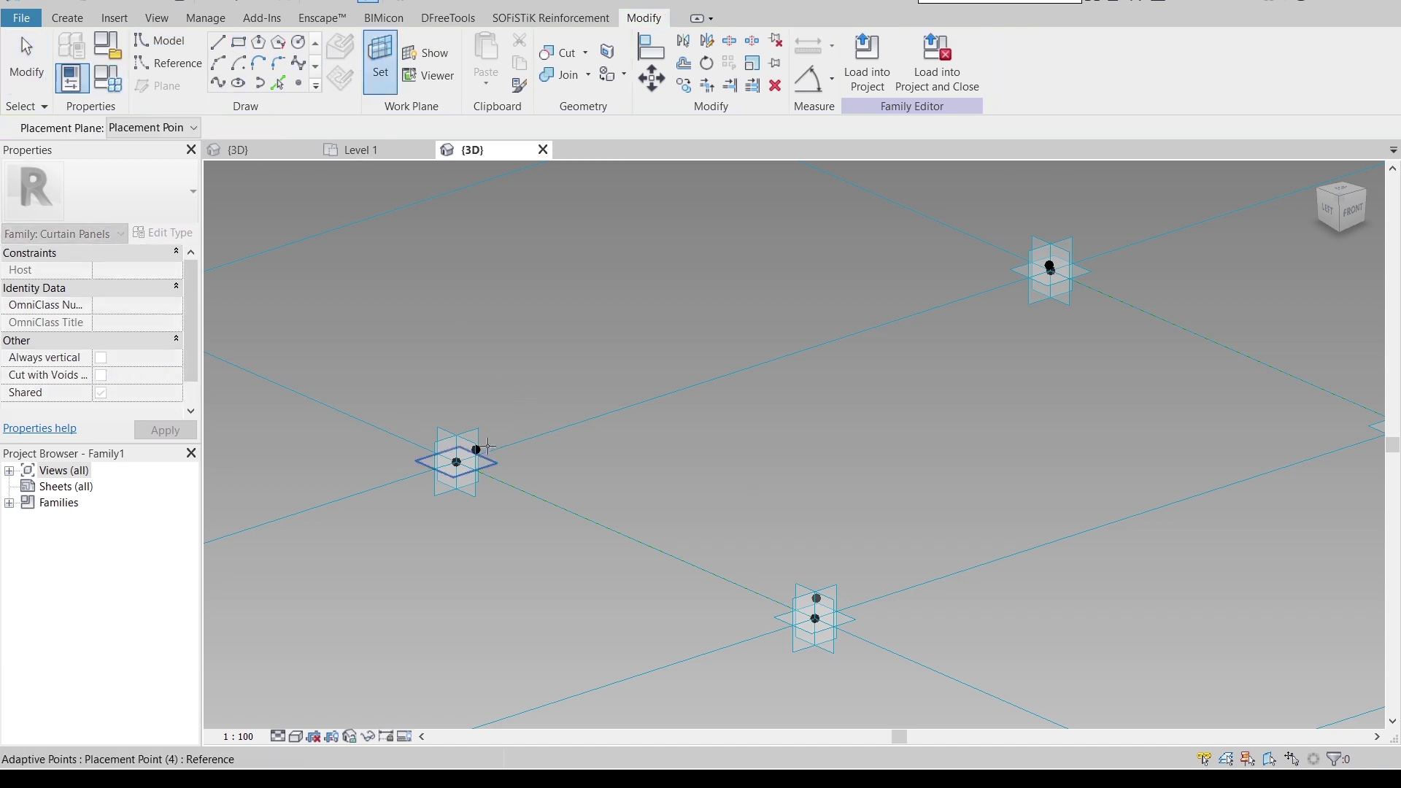
scroll(485, 445, "up", 3)
scroll(485, 446, "up", 2)
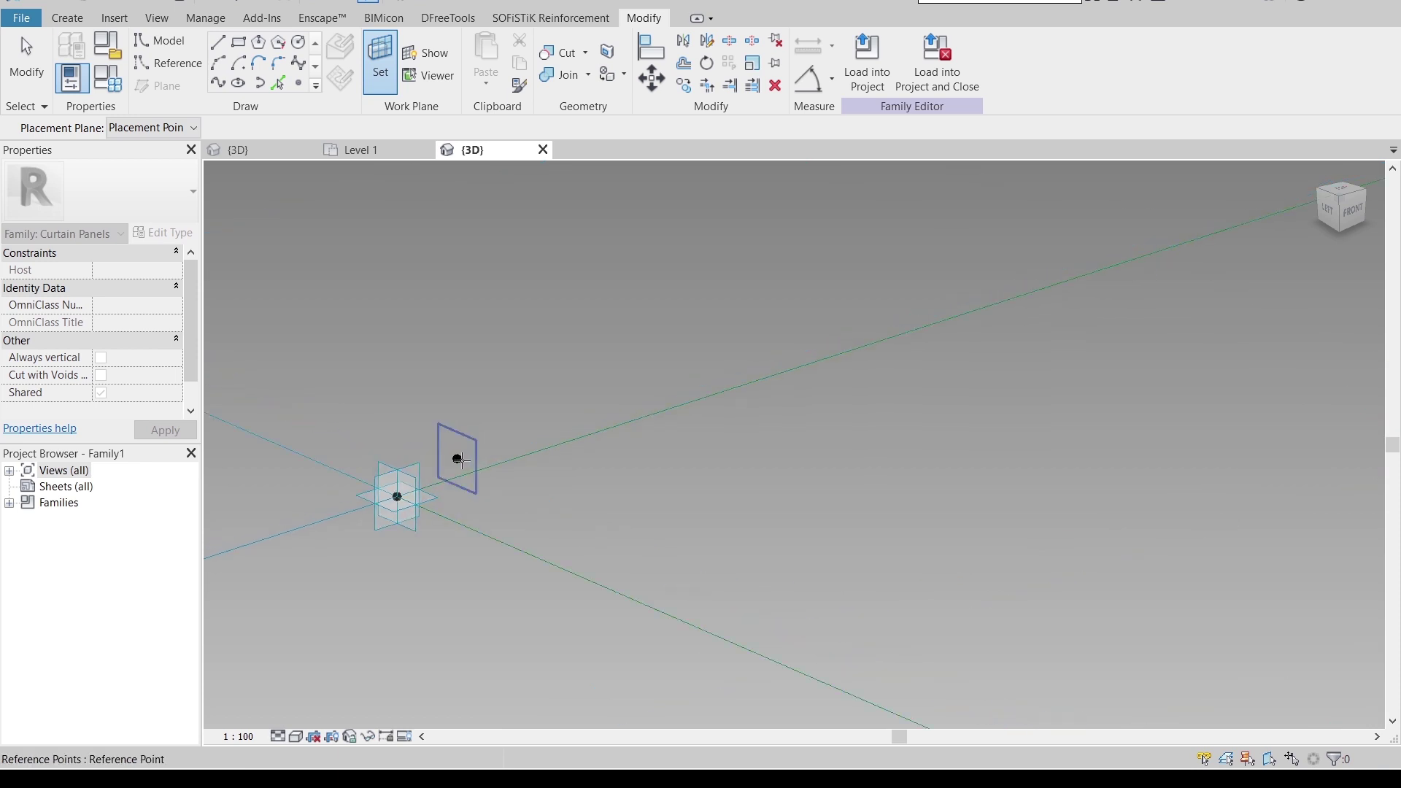
left_click(460, 460)
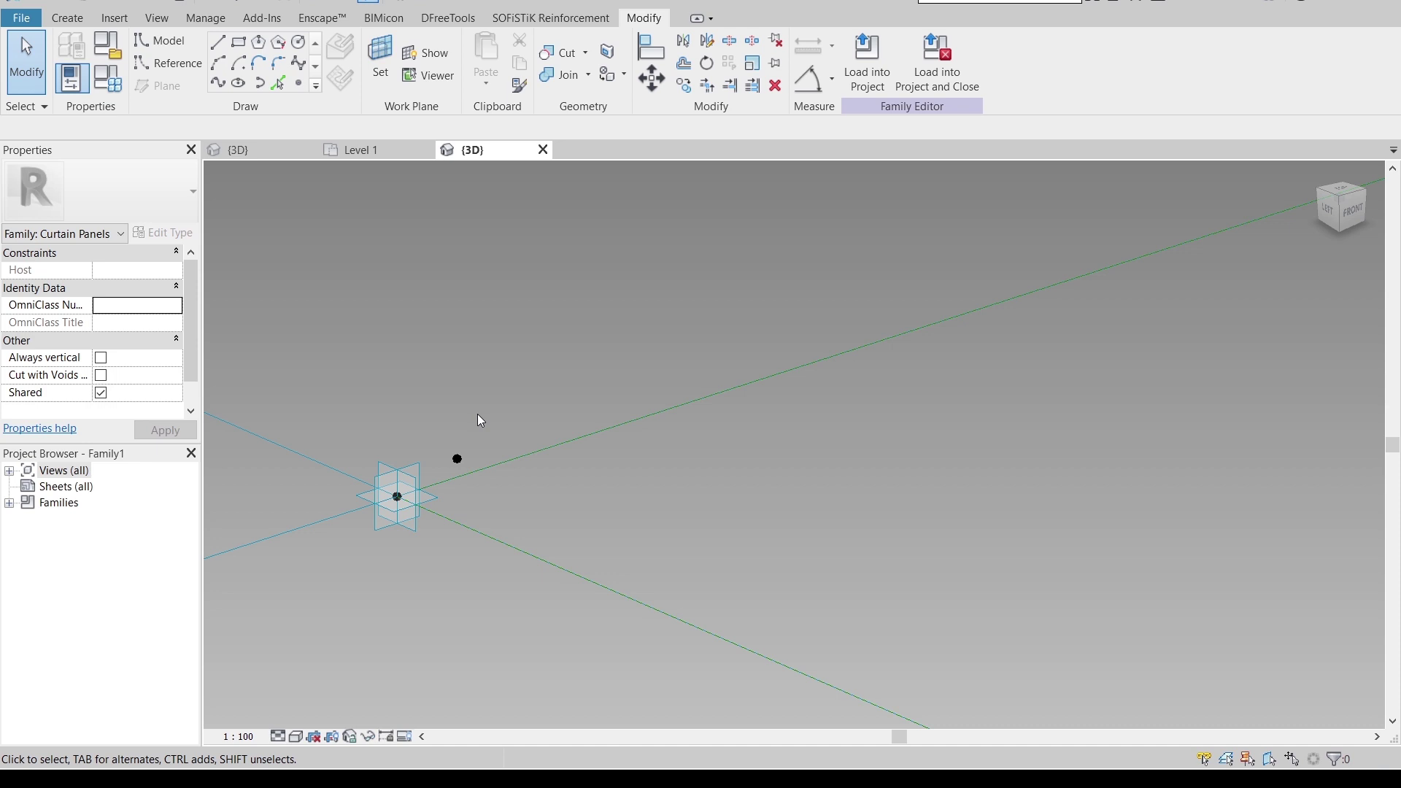
Step: Draw a model-line rectangle with 3D snapping off, from the inset reference point beside placement point 4 to the diagonally opposite inset point
left_click(239, 43)
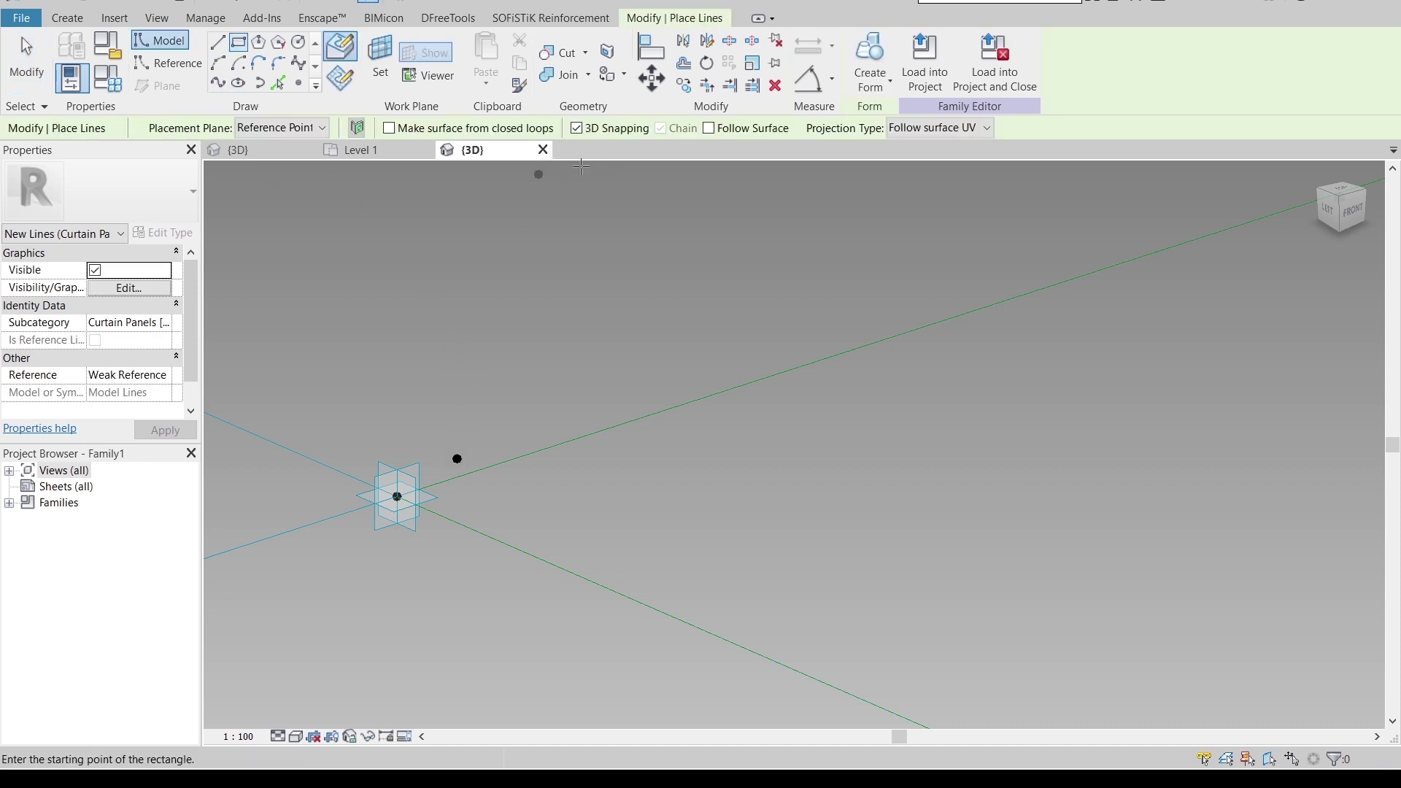
left_click(576, 128)
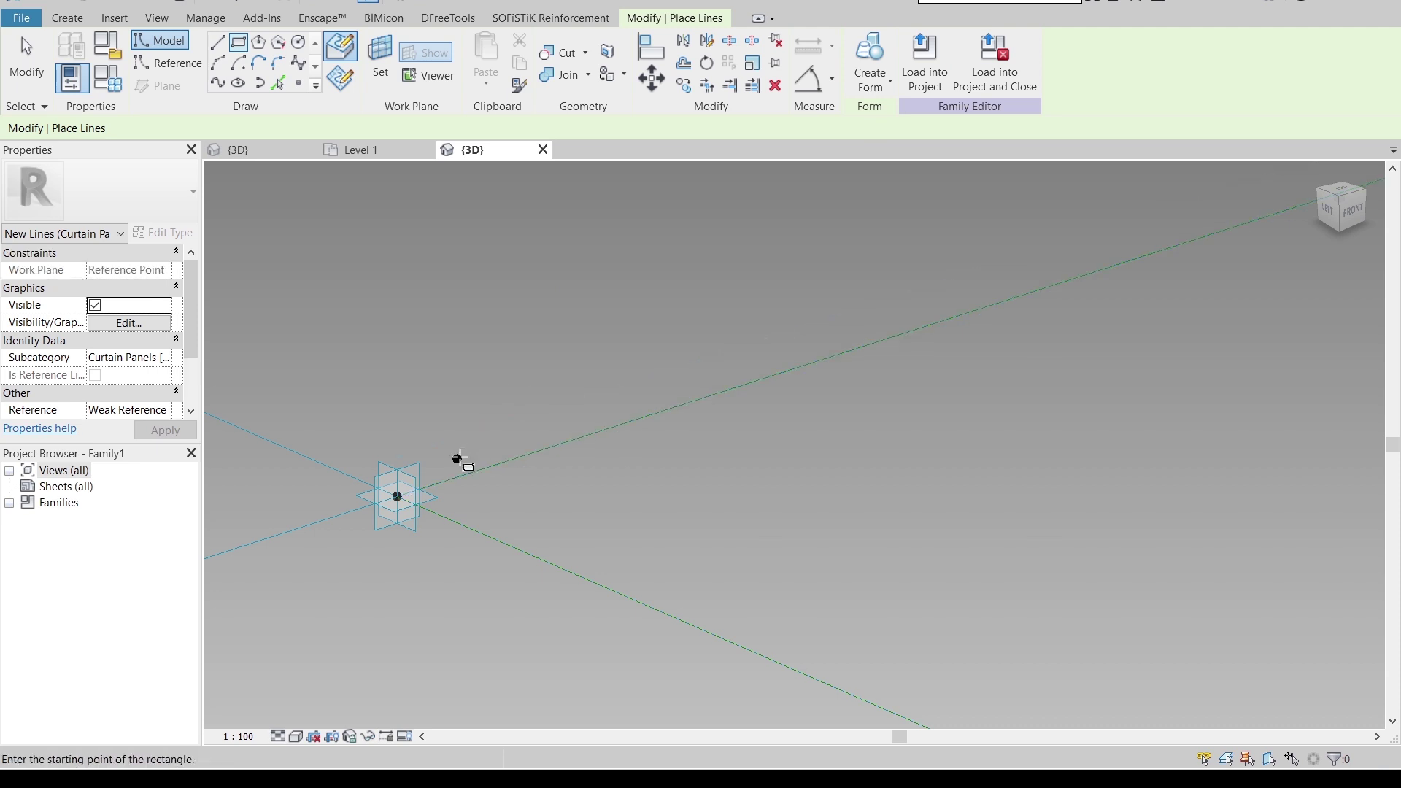
middle_click_drag(995, 516, 711, 421)
scroll(820, 369, "up", 5)
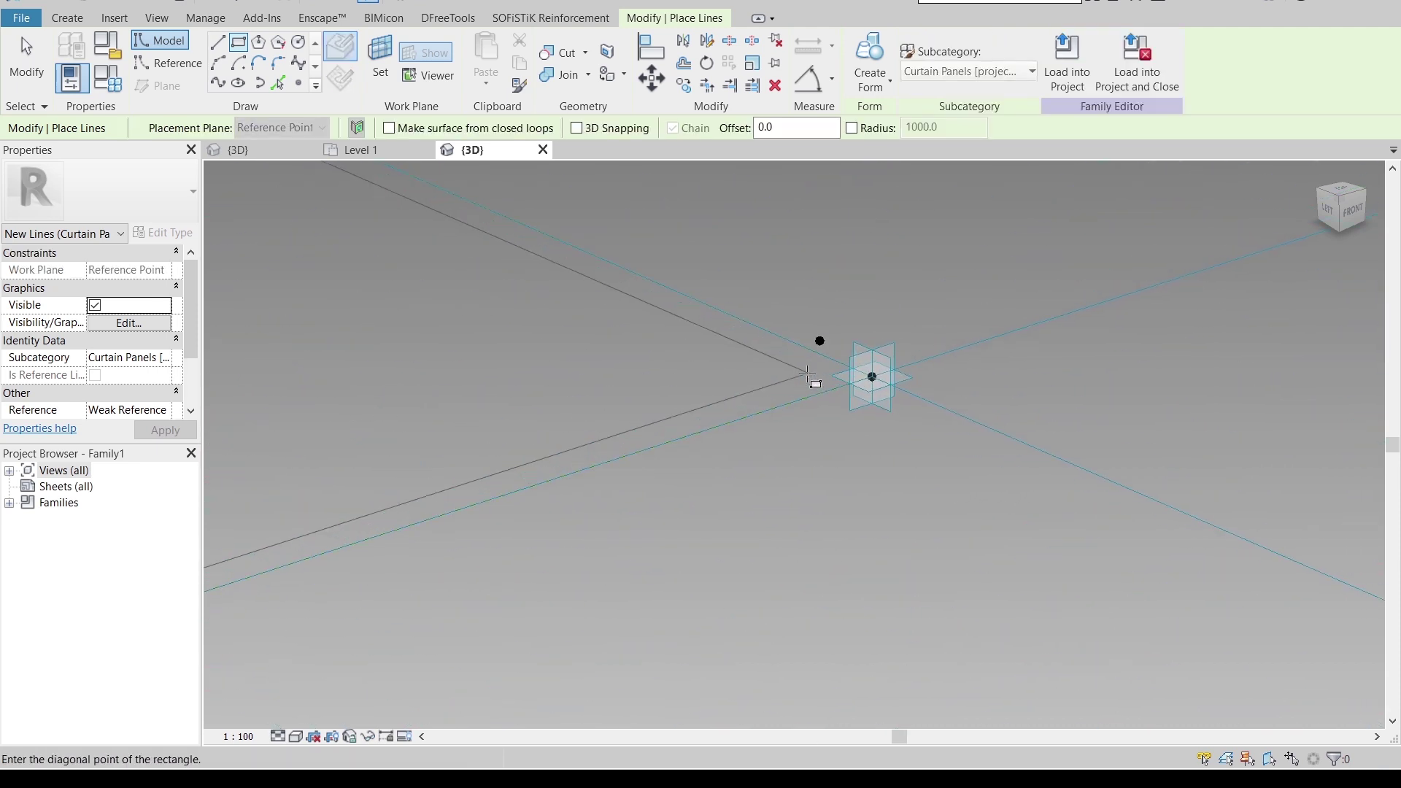
key("Escape")
key("Escape")
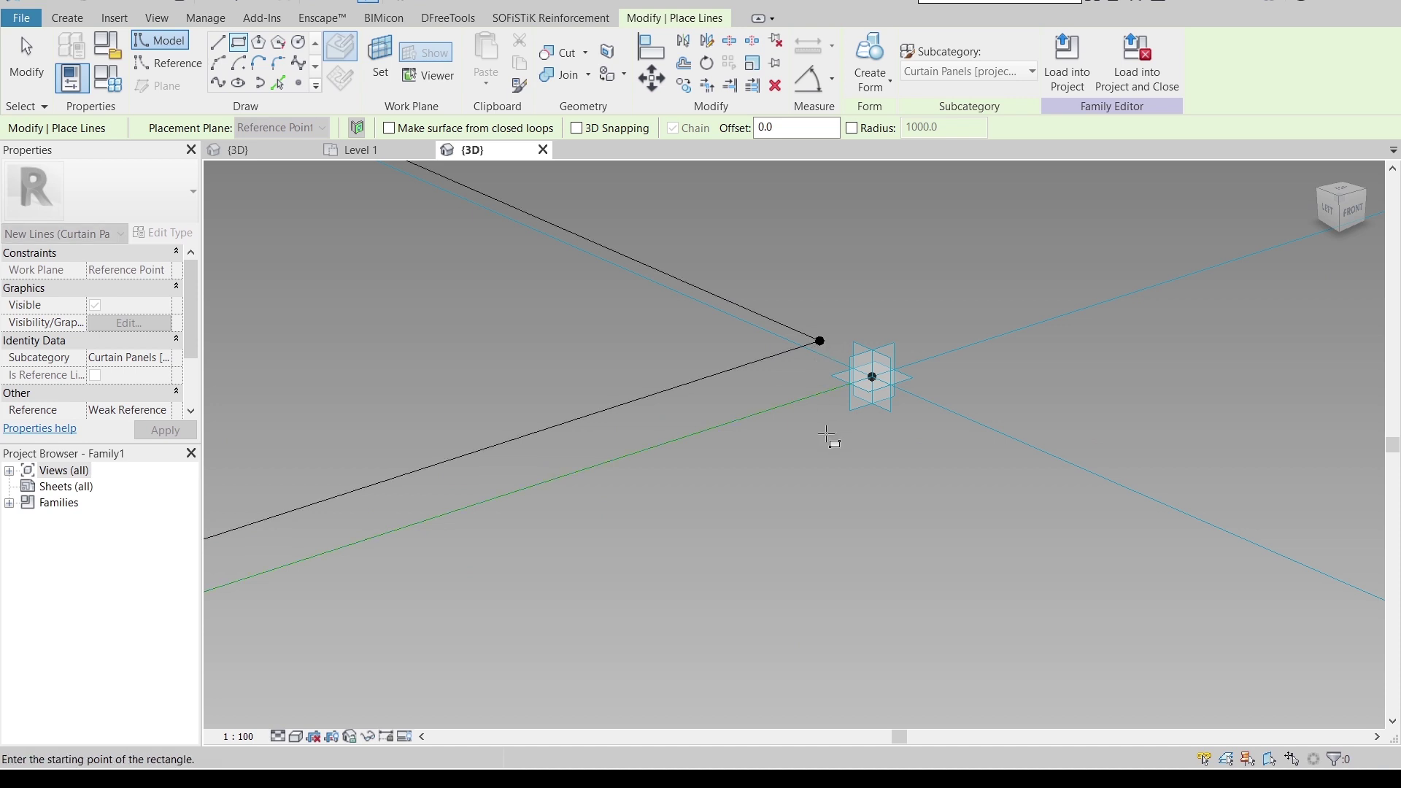
Step: Create a solid form from the outer reference-line loop and the inset model-line rectangle
left_click(793, 416)
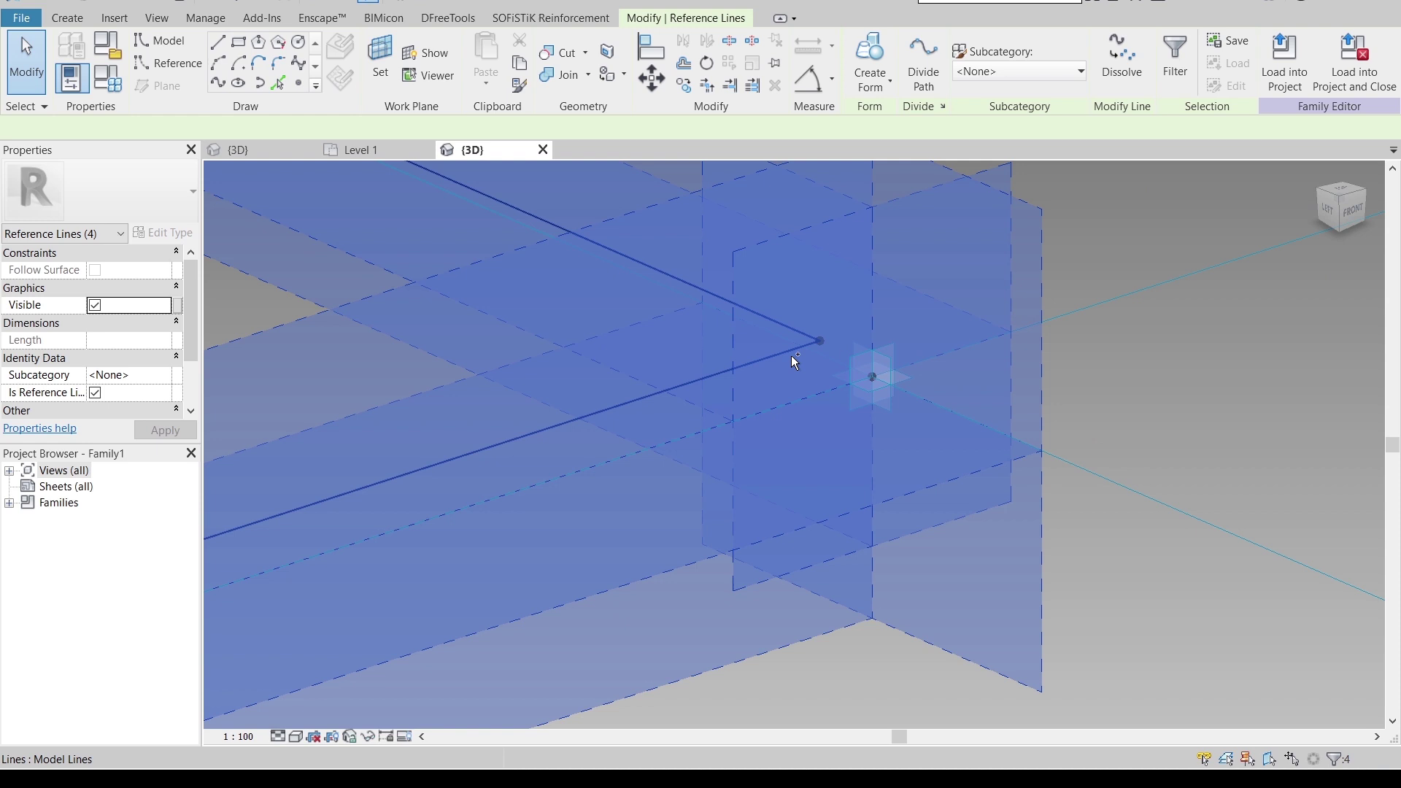
left_click(822, 195, "ctrl")
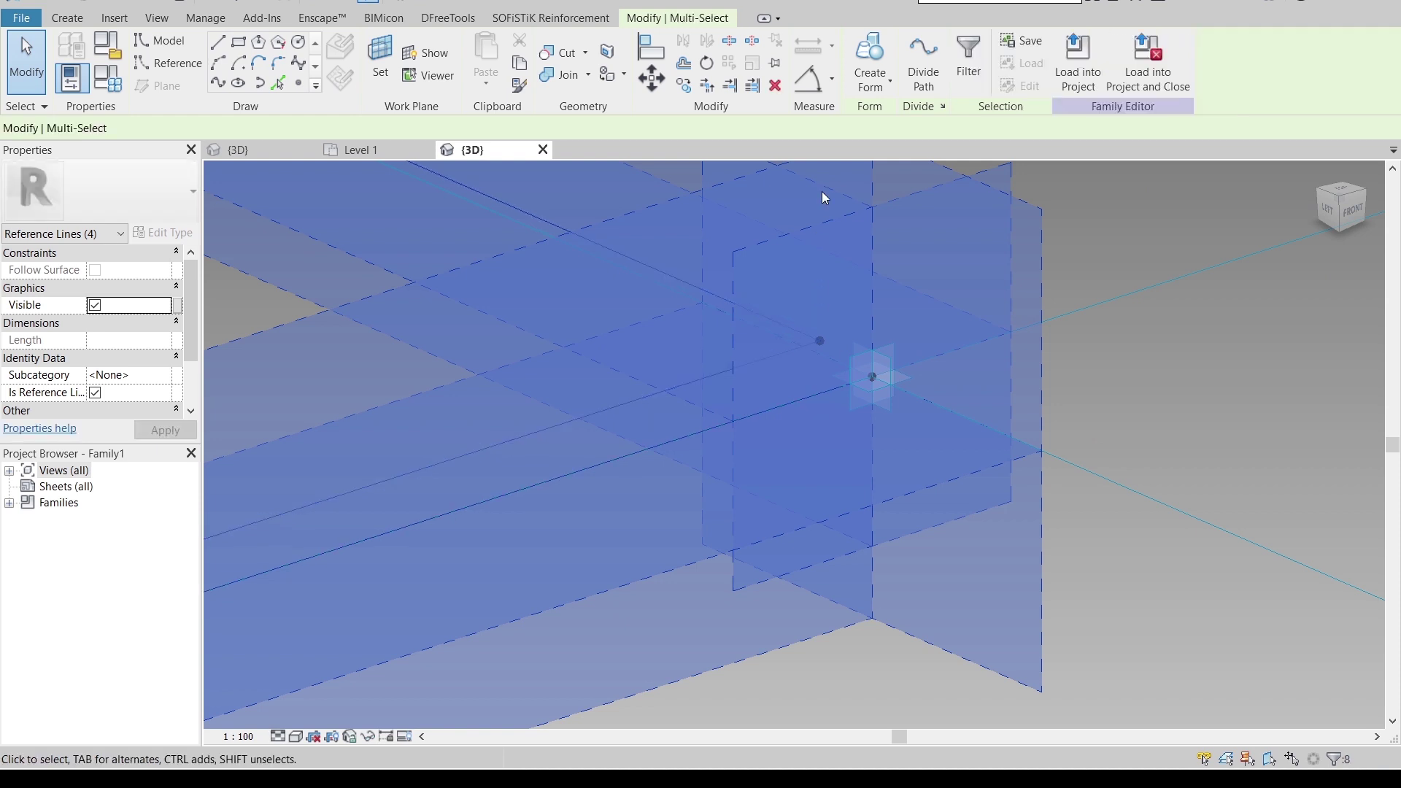
left_click(867, 87)
left_click(863, 117)
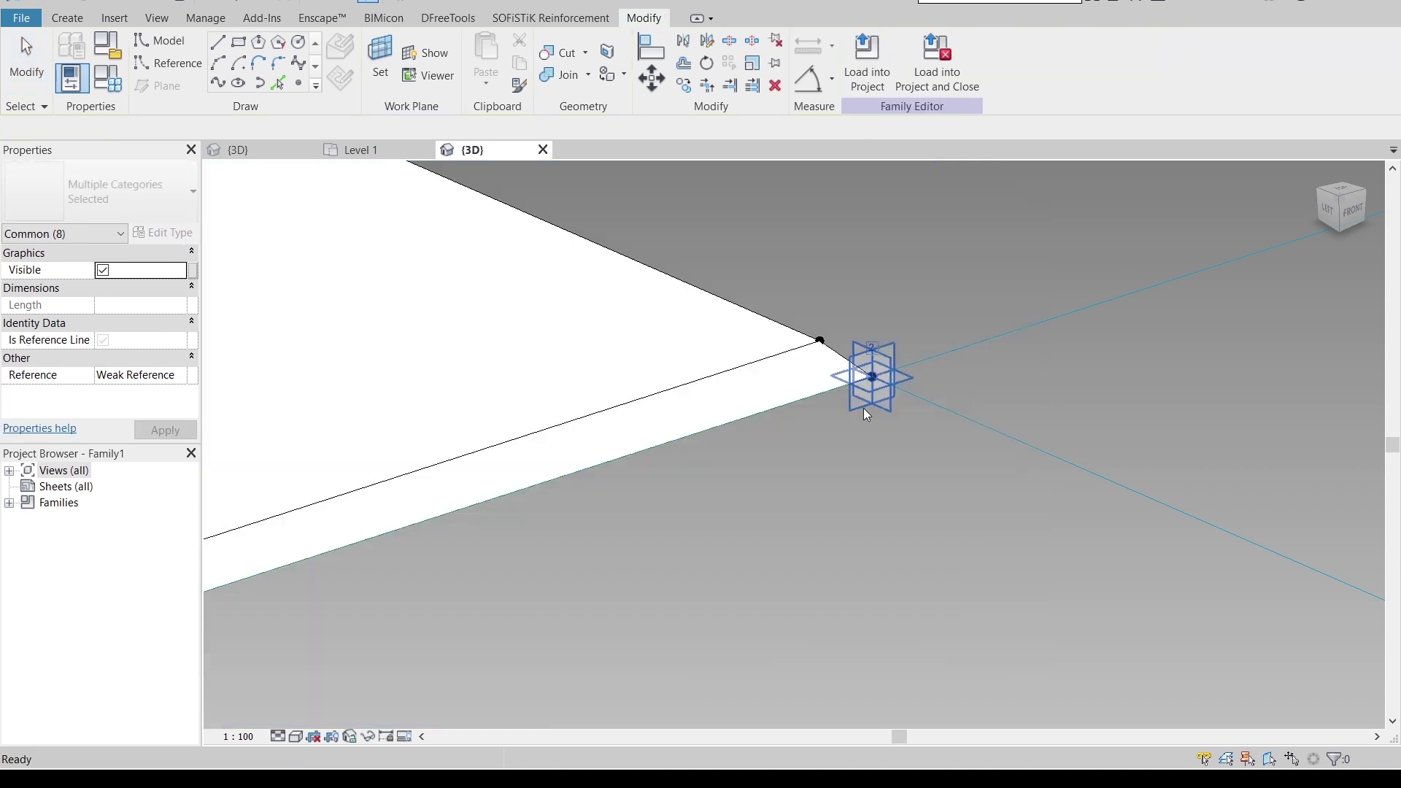
Step: Open the material selection for the panel's form element and create a new material named Tile
scroll(779, 463, "down", 6)
middle_click_drag(602, 529, 435, 392, "shift")
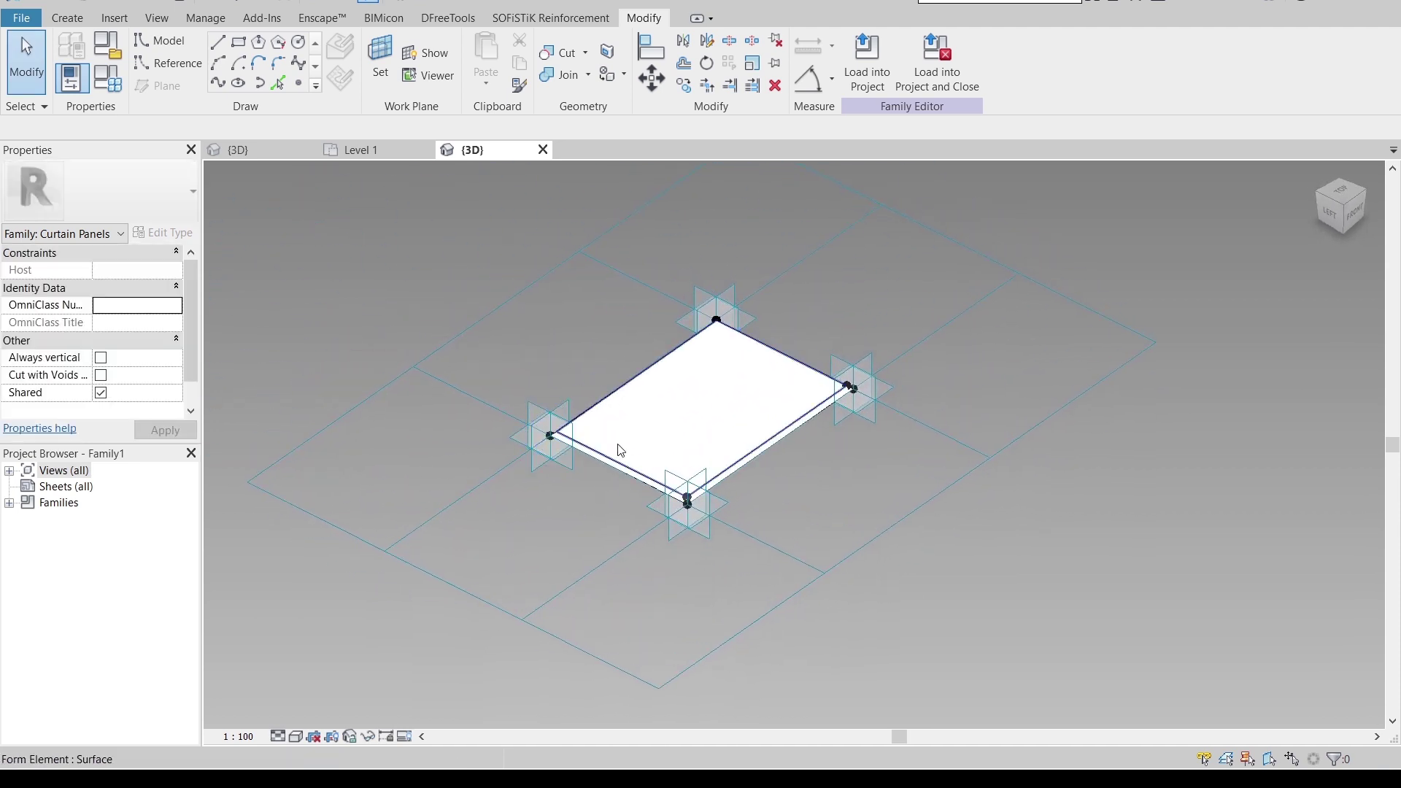
left_click(544, 450)
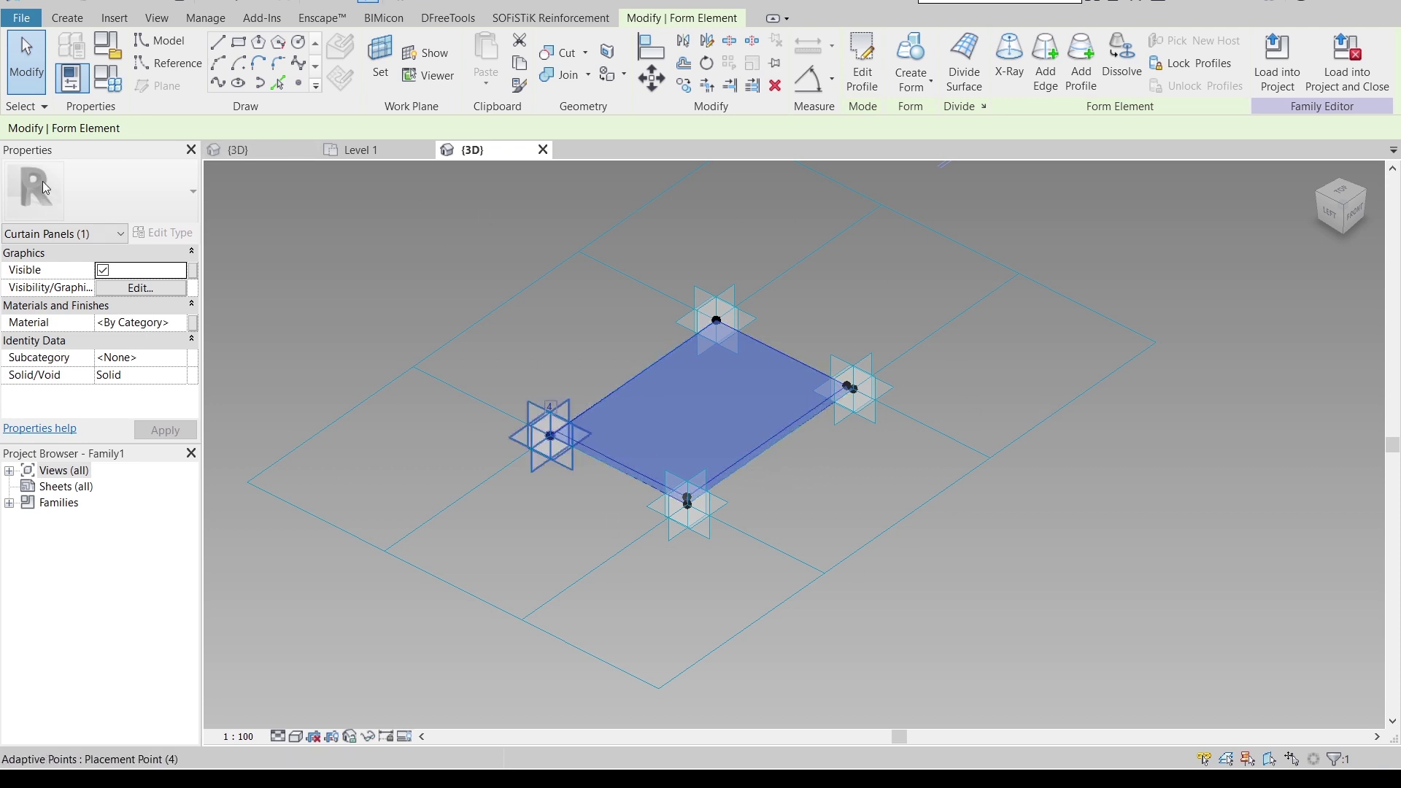
left_click(180, 326)
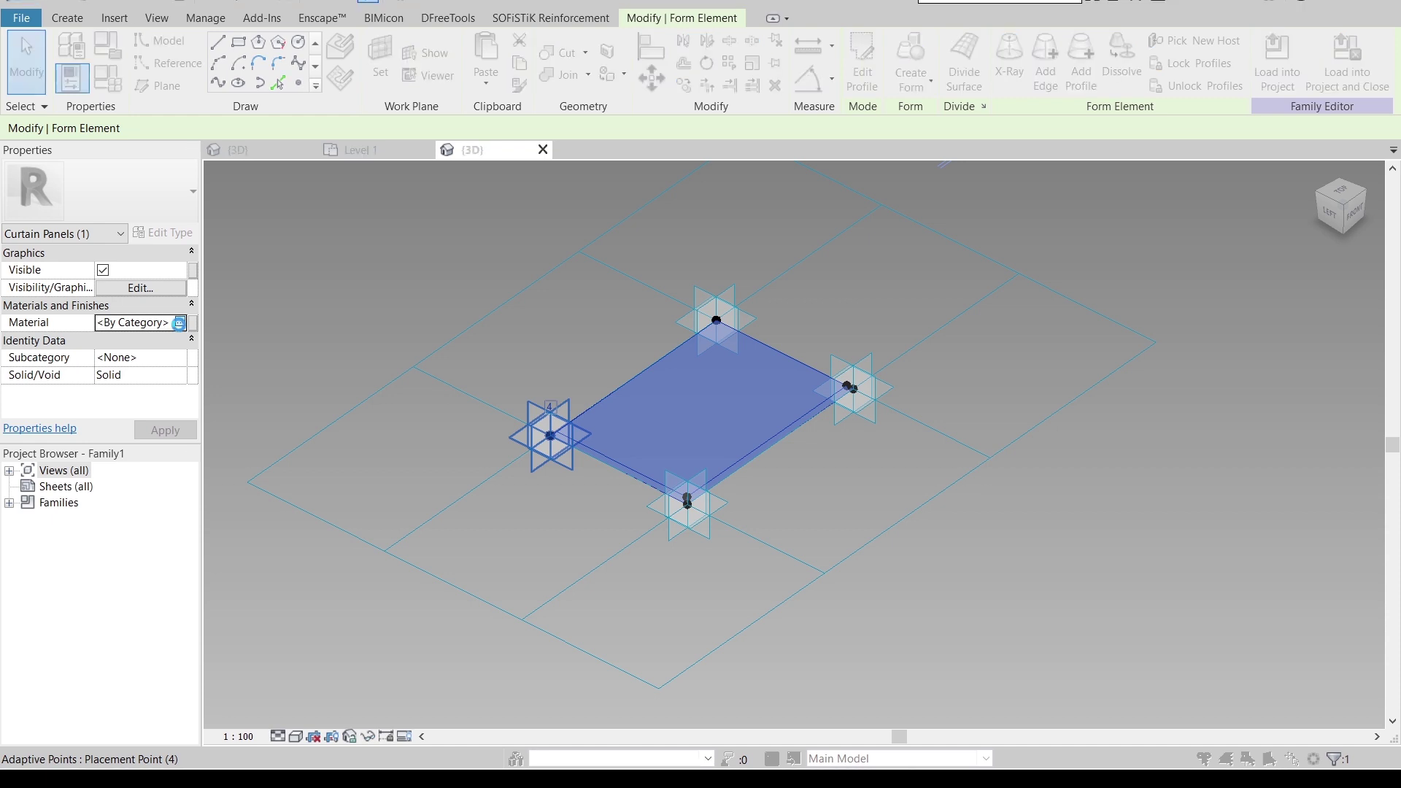
left_click(179, 323)
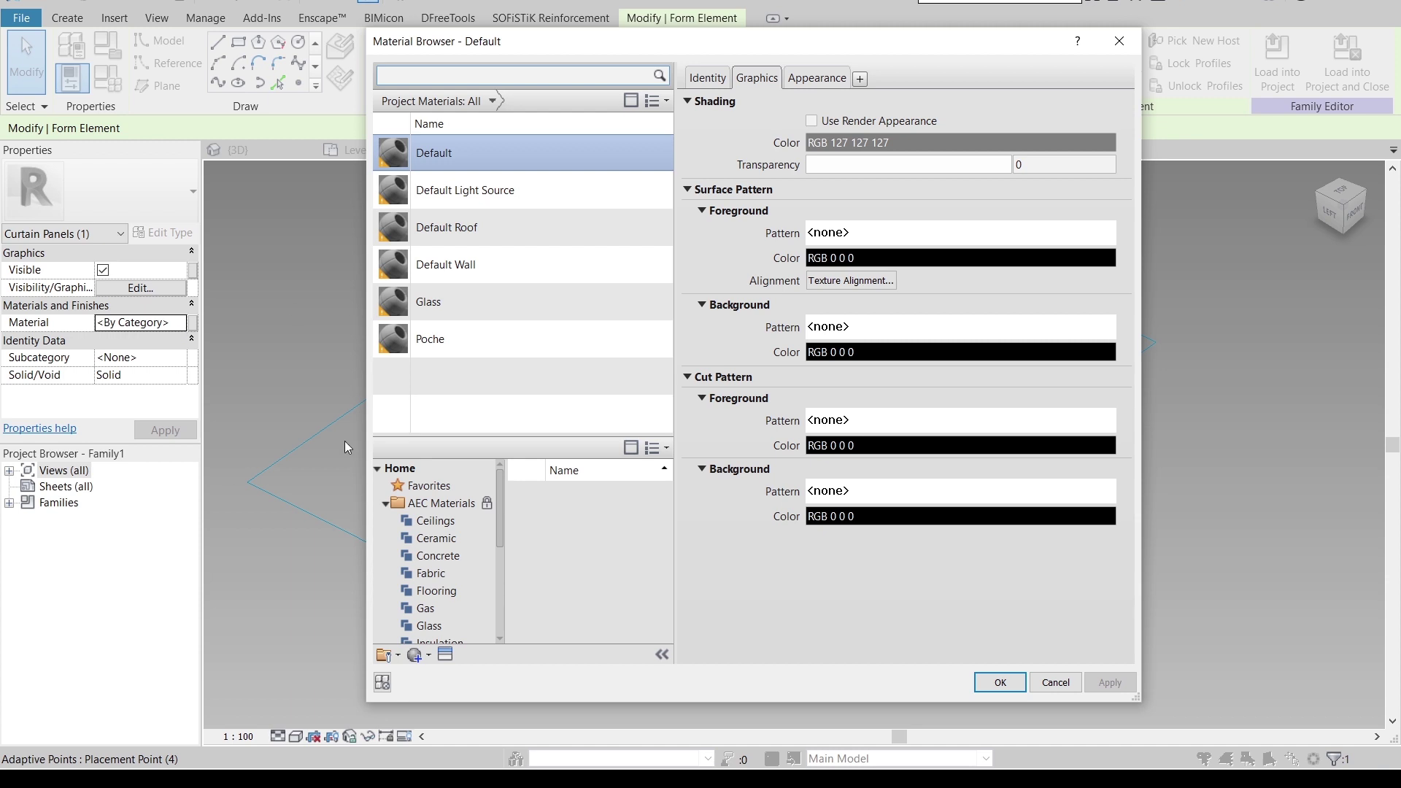
left_click(430, 656)
left_click(433, 693)
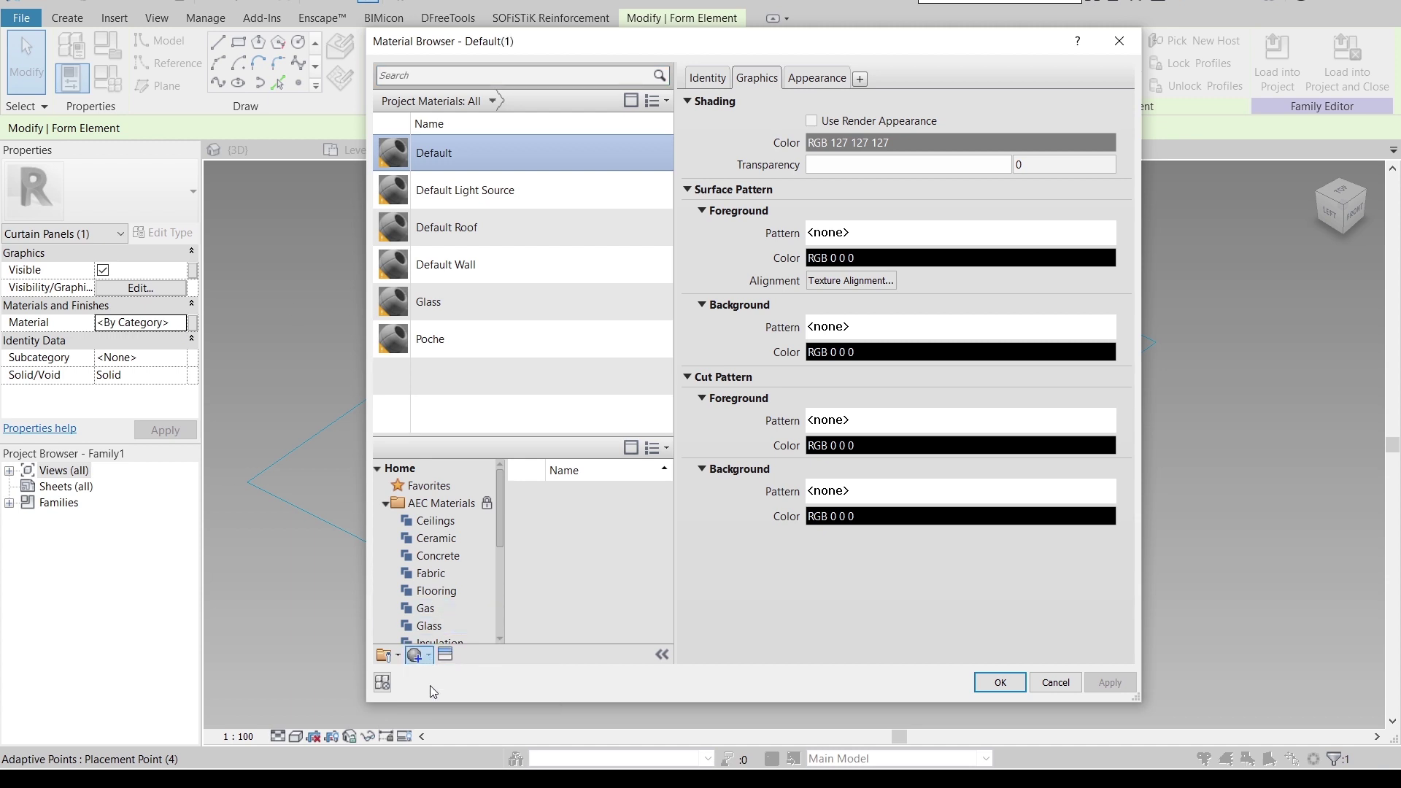
left_click_drag(462, 302, 390, 302)
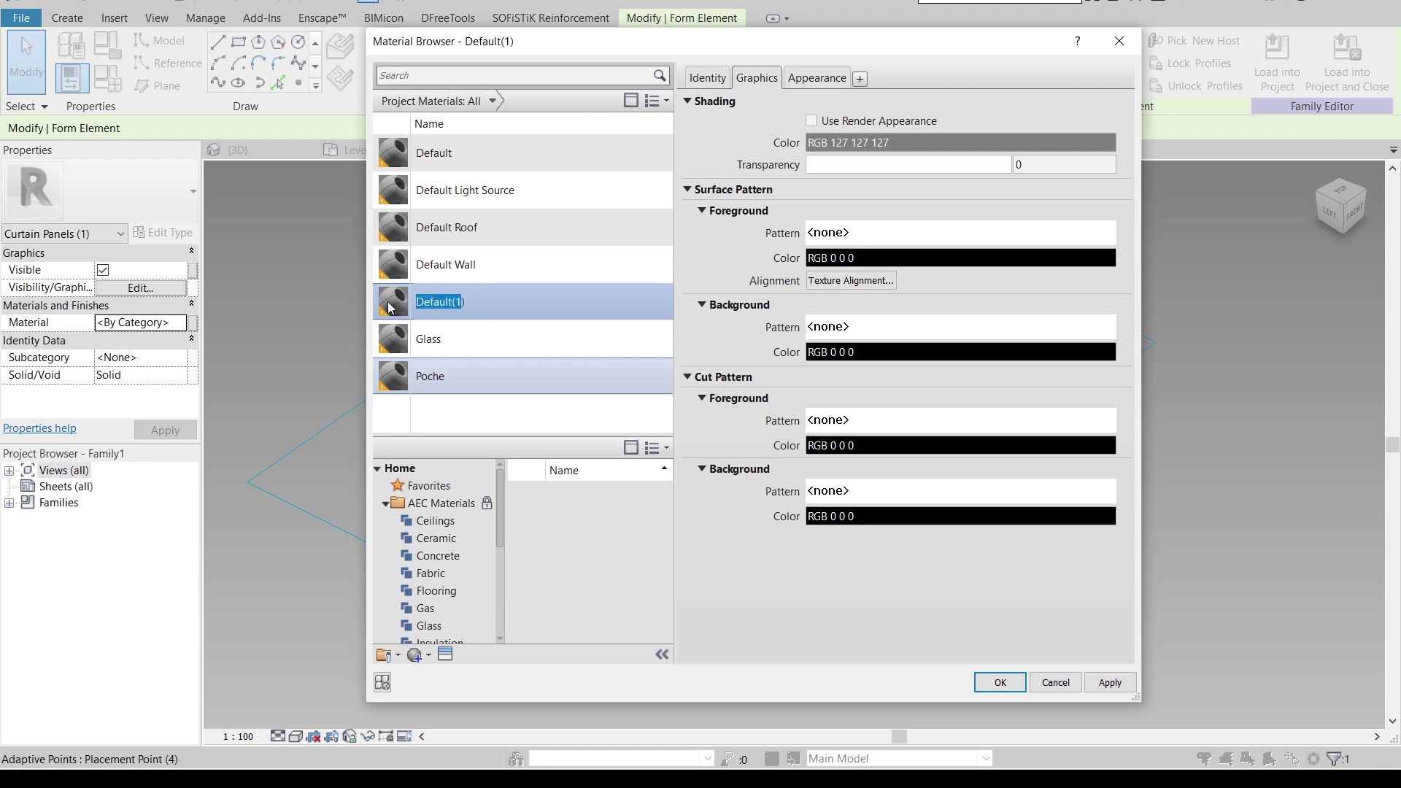
type("Tile")
Step: Assign the ABS (White) appearance asset to the Tile material, apply it, and enlarge the appearance preview
left_click(445, 655)
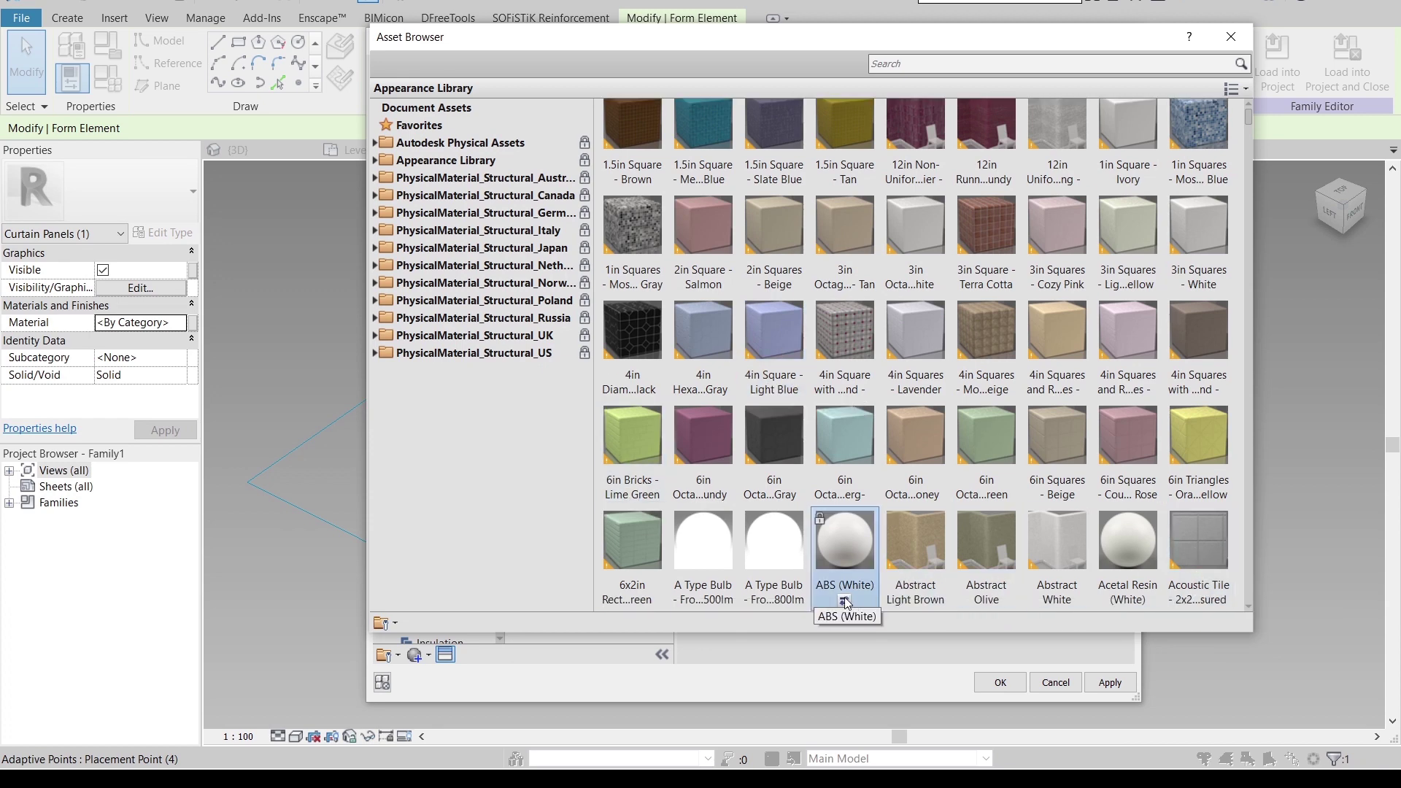
left_click(847, 603)
left_click(1231, 37)
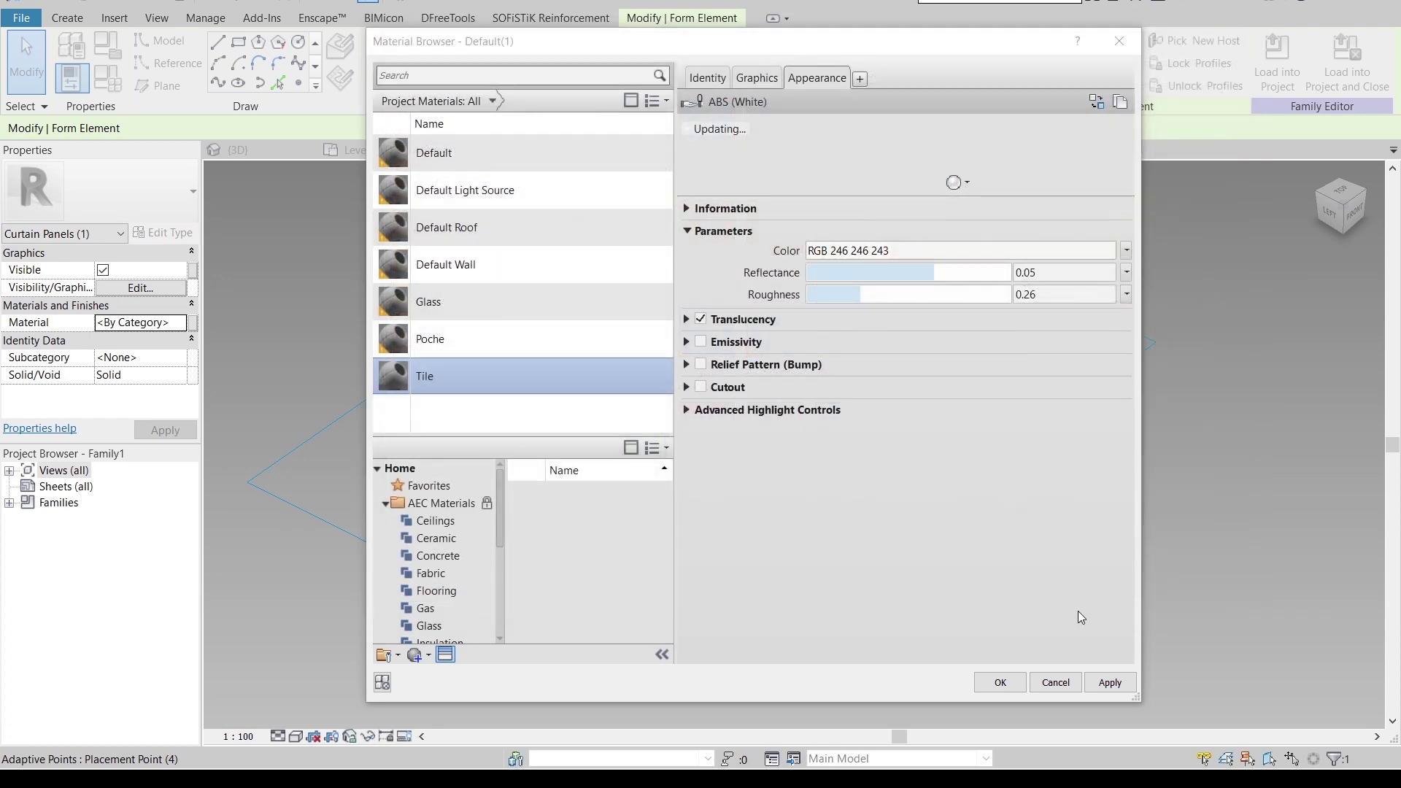
left_click(1109, 683)
left_click_drag(820, 197, 820, 527)
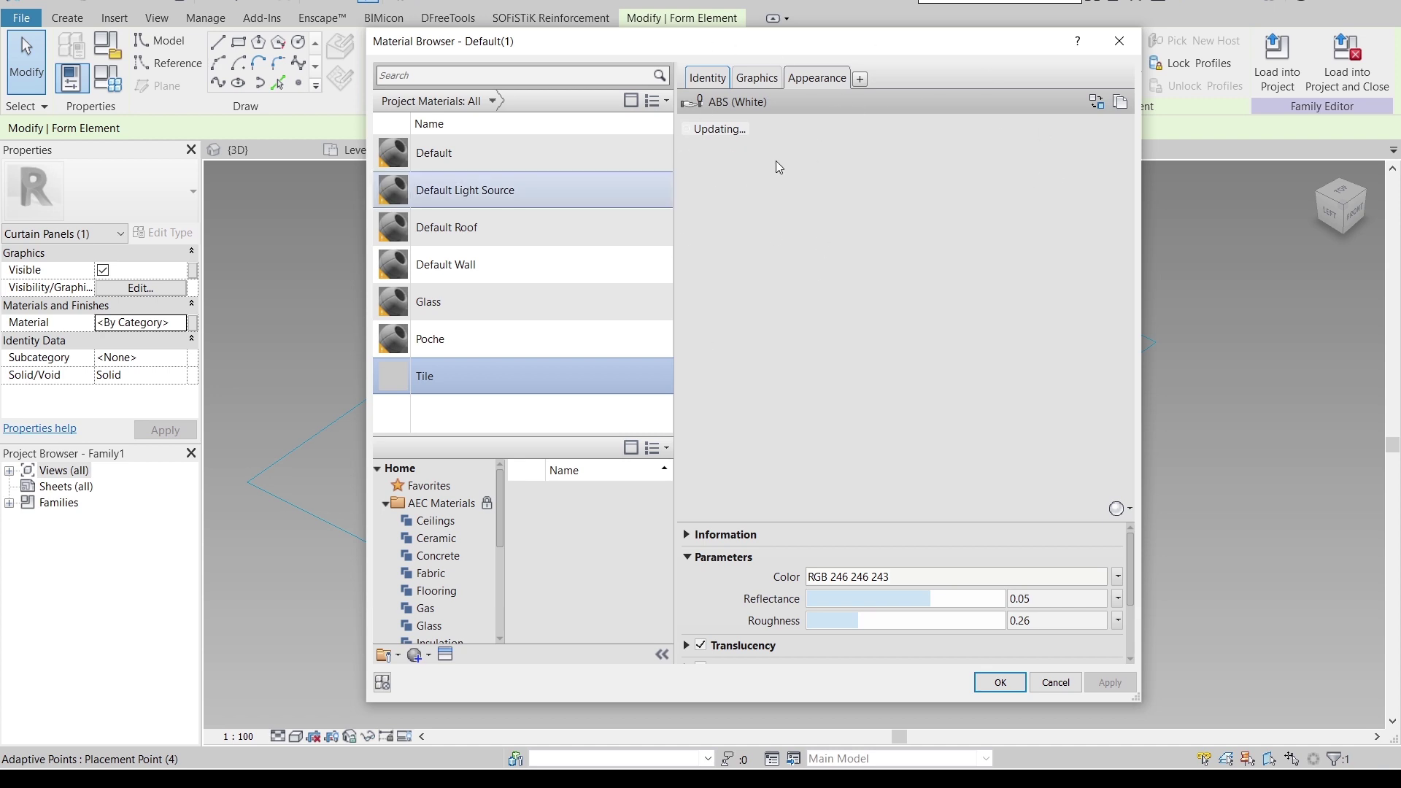
Step: Confirm the Tile material for the form element and associate its Material property with a new family type parameter named Tile
left_click(997, 681)
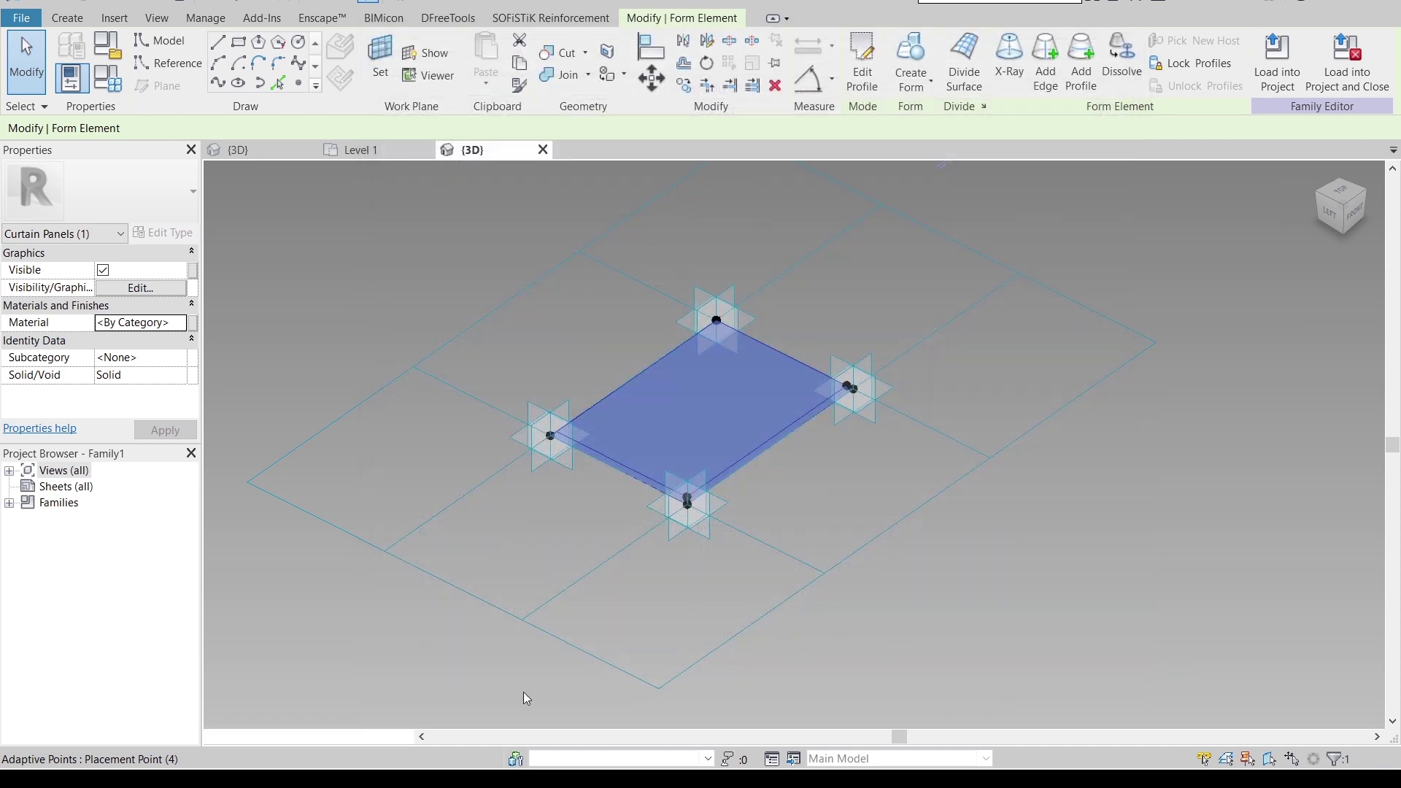
left_click(192, 324)
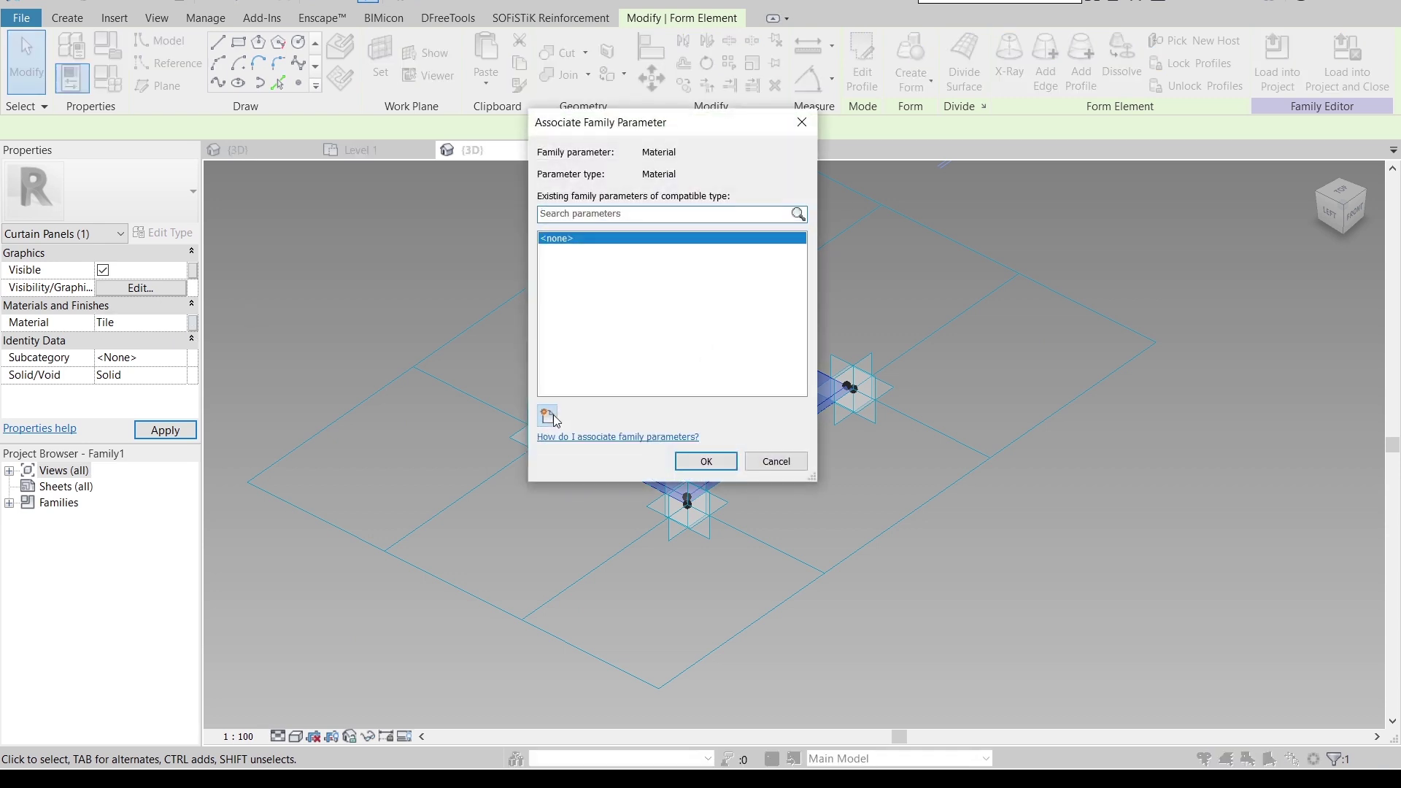
left_click(548, 416)
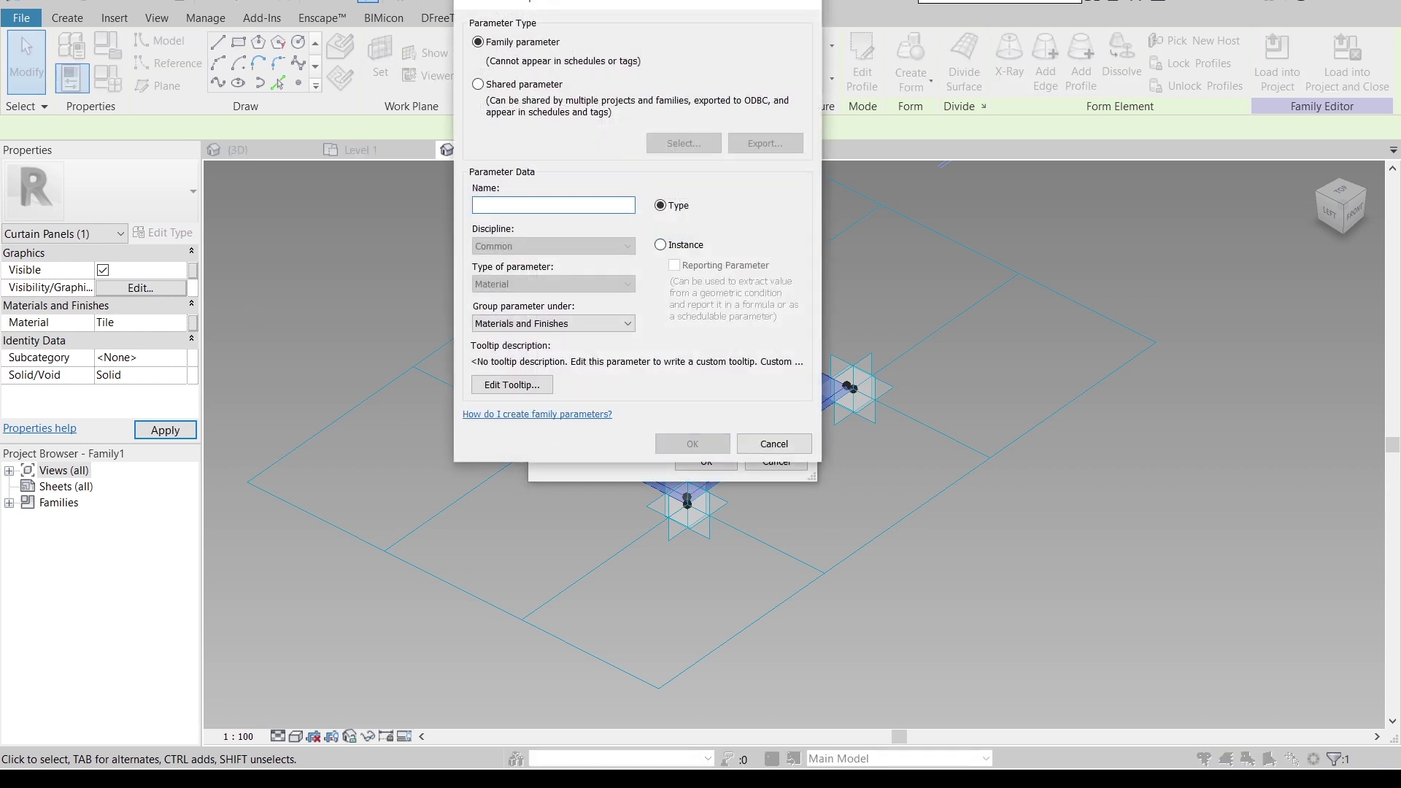
type("Tile")
key("Return")
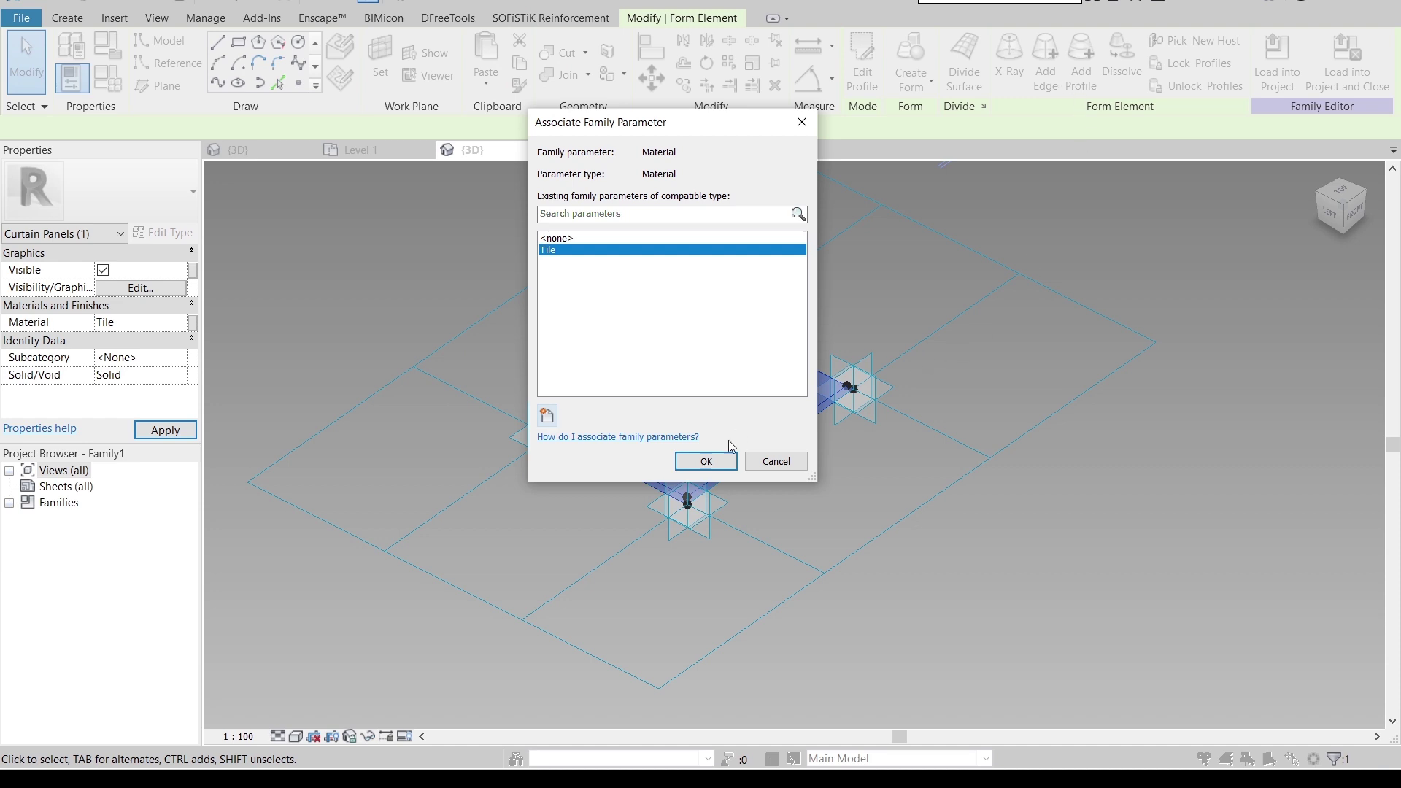
left_click(709, 461)
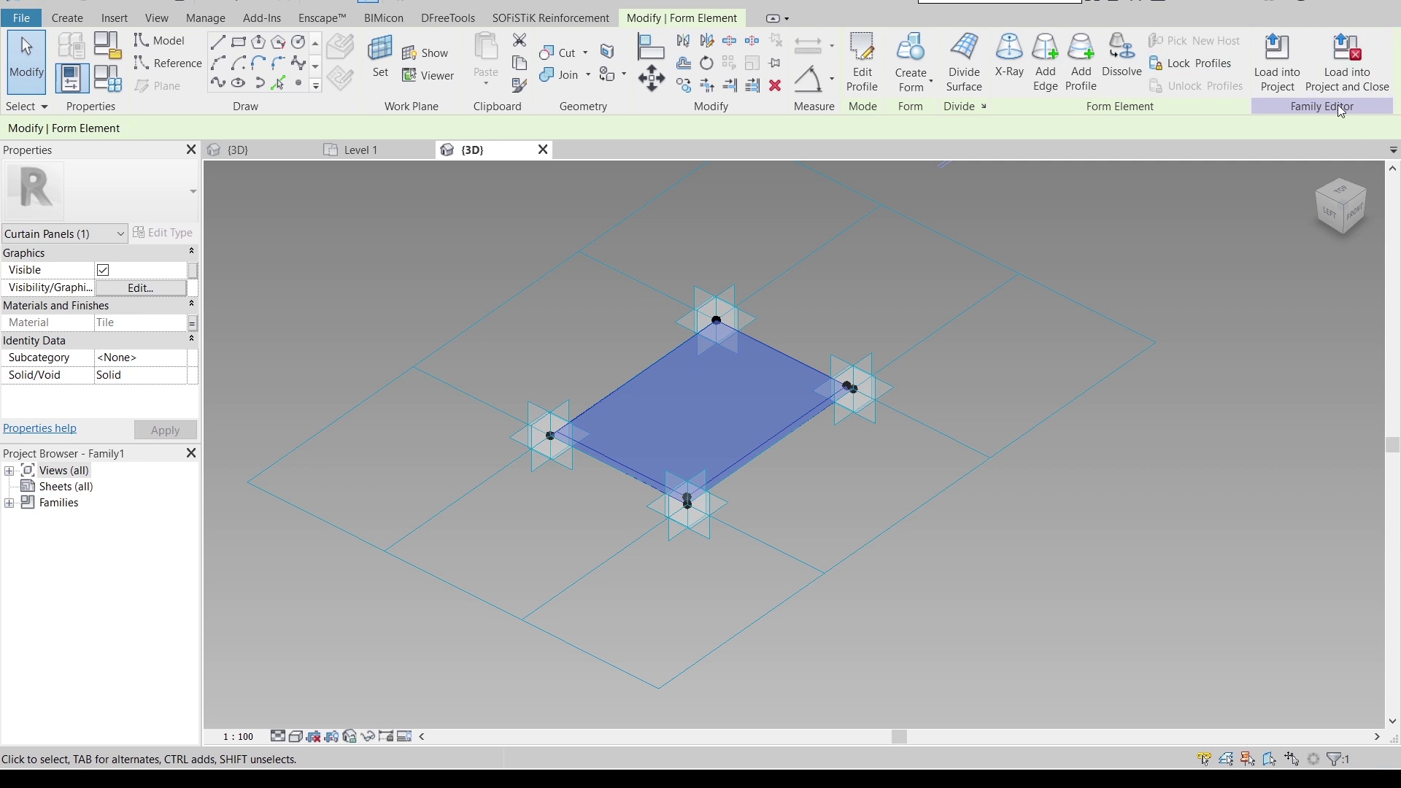
Step: Load the tile panel family into Project1
left_click(1276, 62)
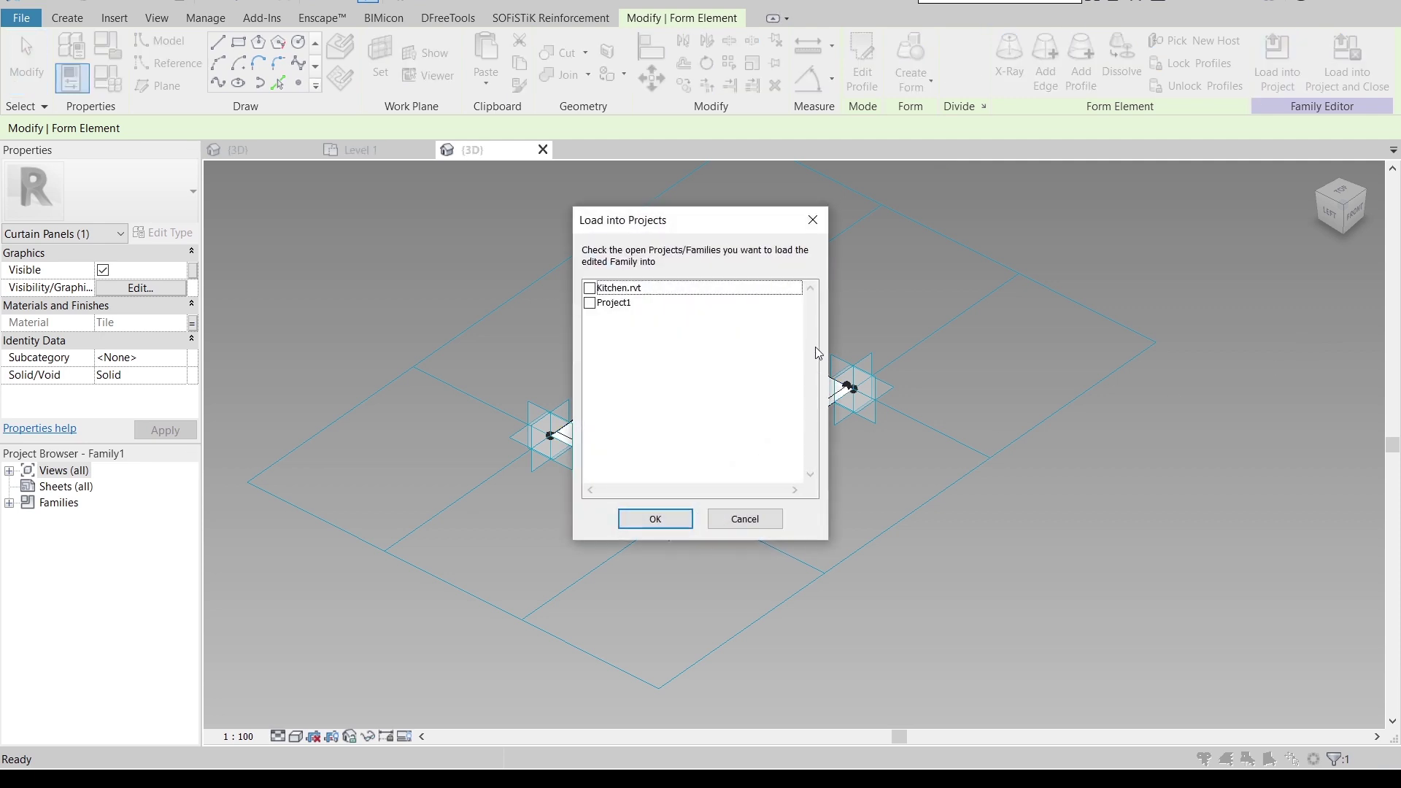
left_click_drag(682, 232, 795, 214)
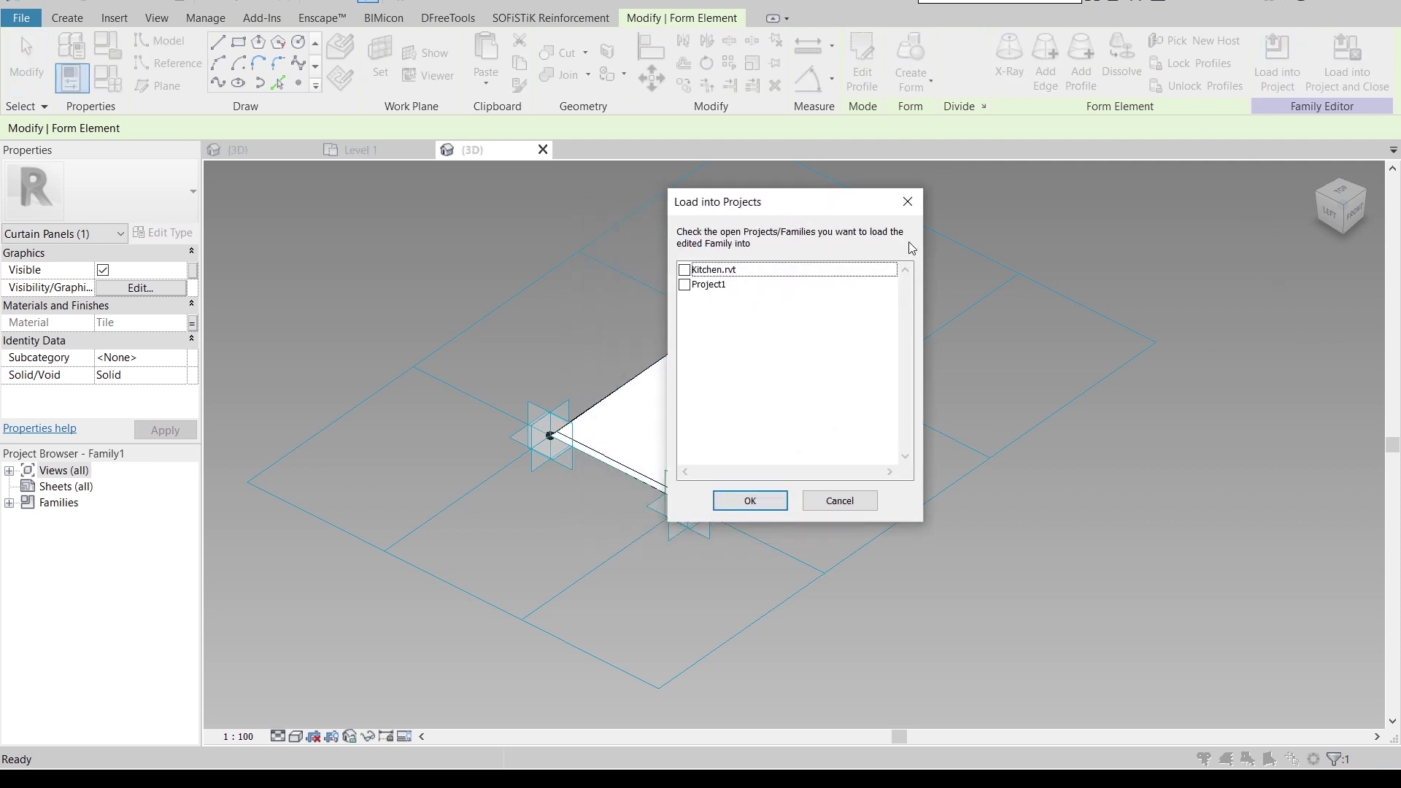
left_click(685, 285)
left_click(755, 499)
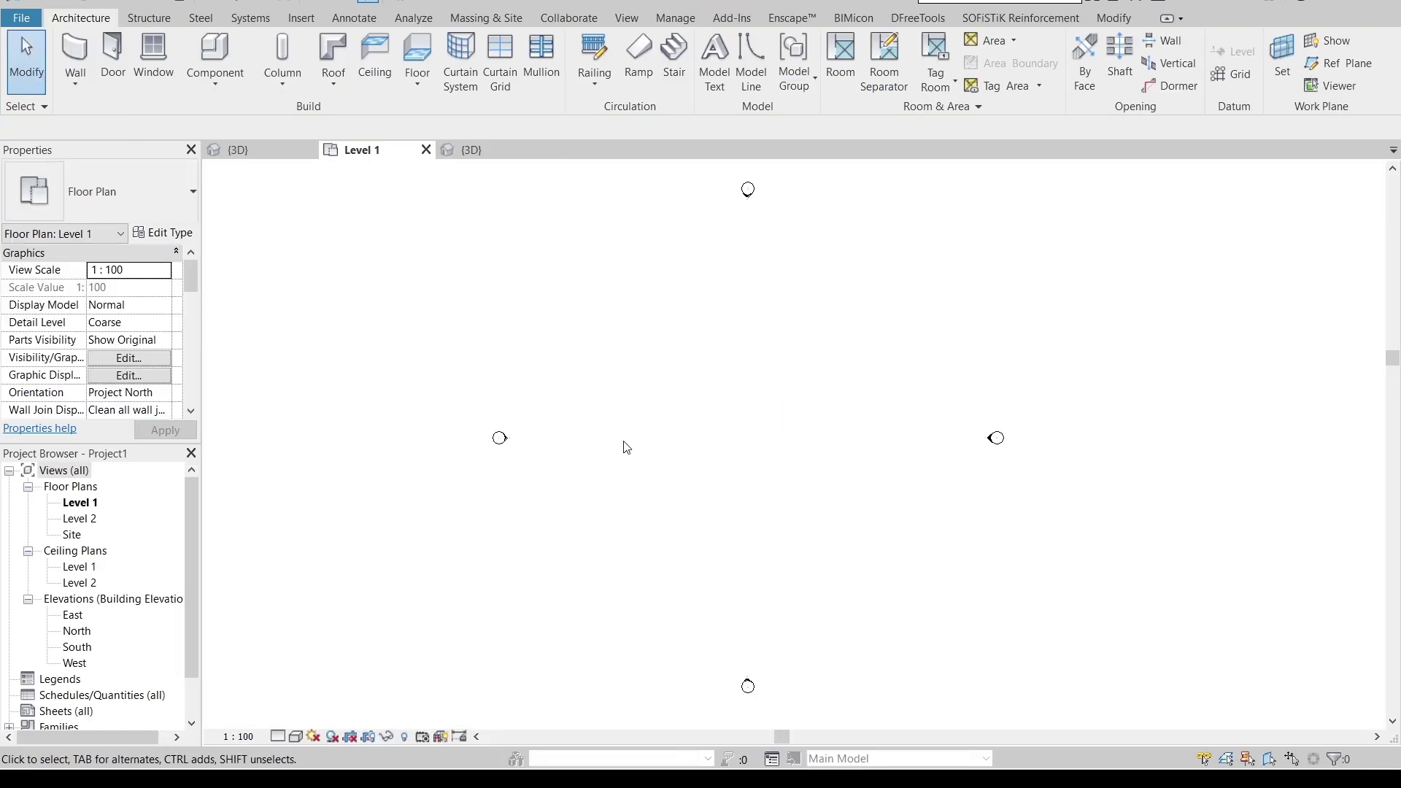
Step: Examine the tiled wall behind the counter in the Kitchen.rvt 3D view
left_click(240, 151)
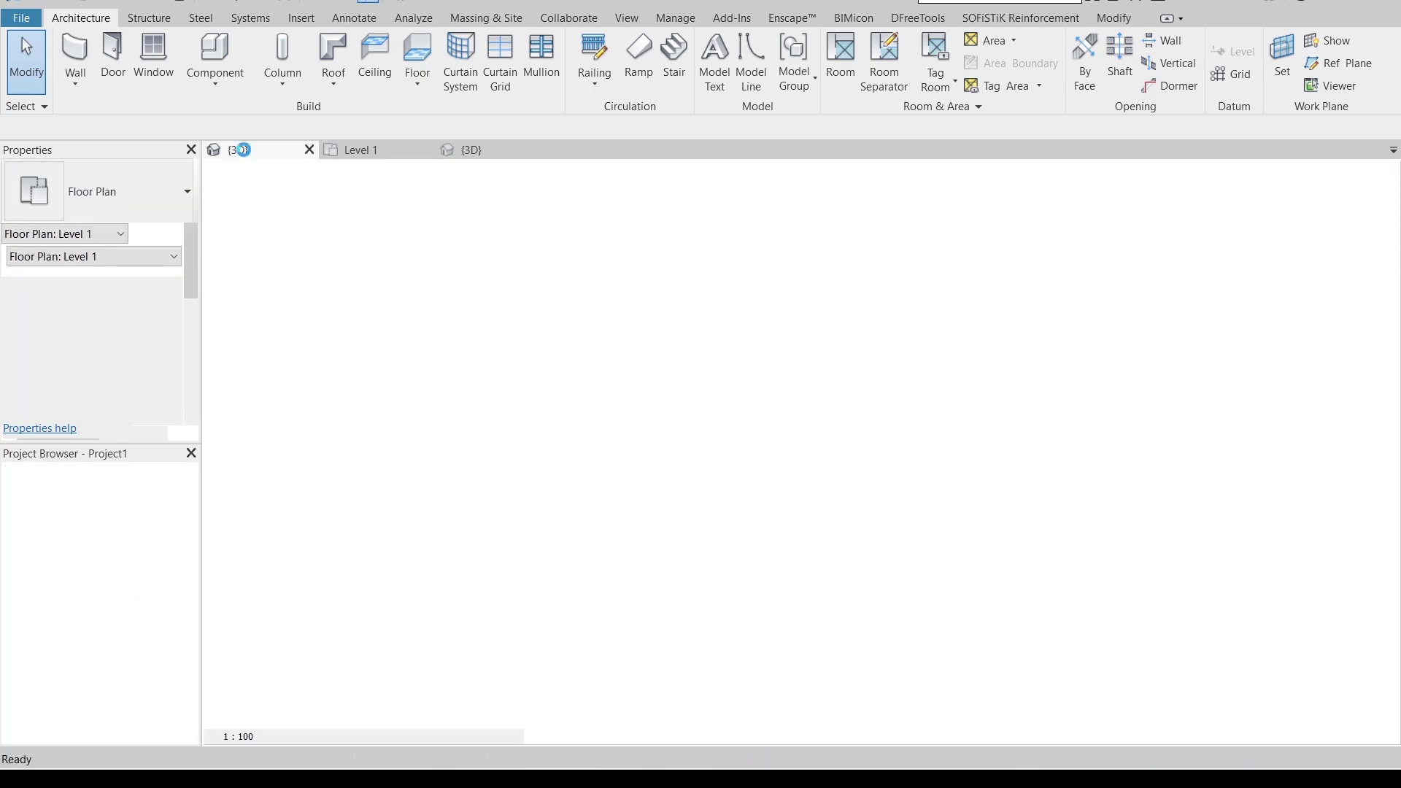
scroll(482, 380, "up", 5)
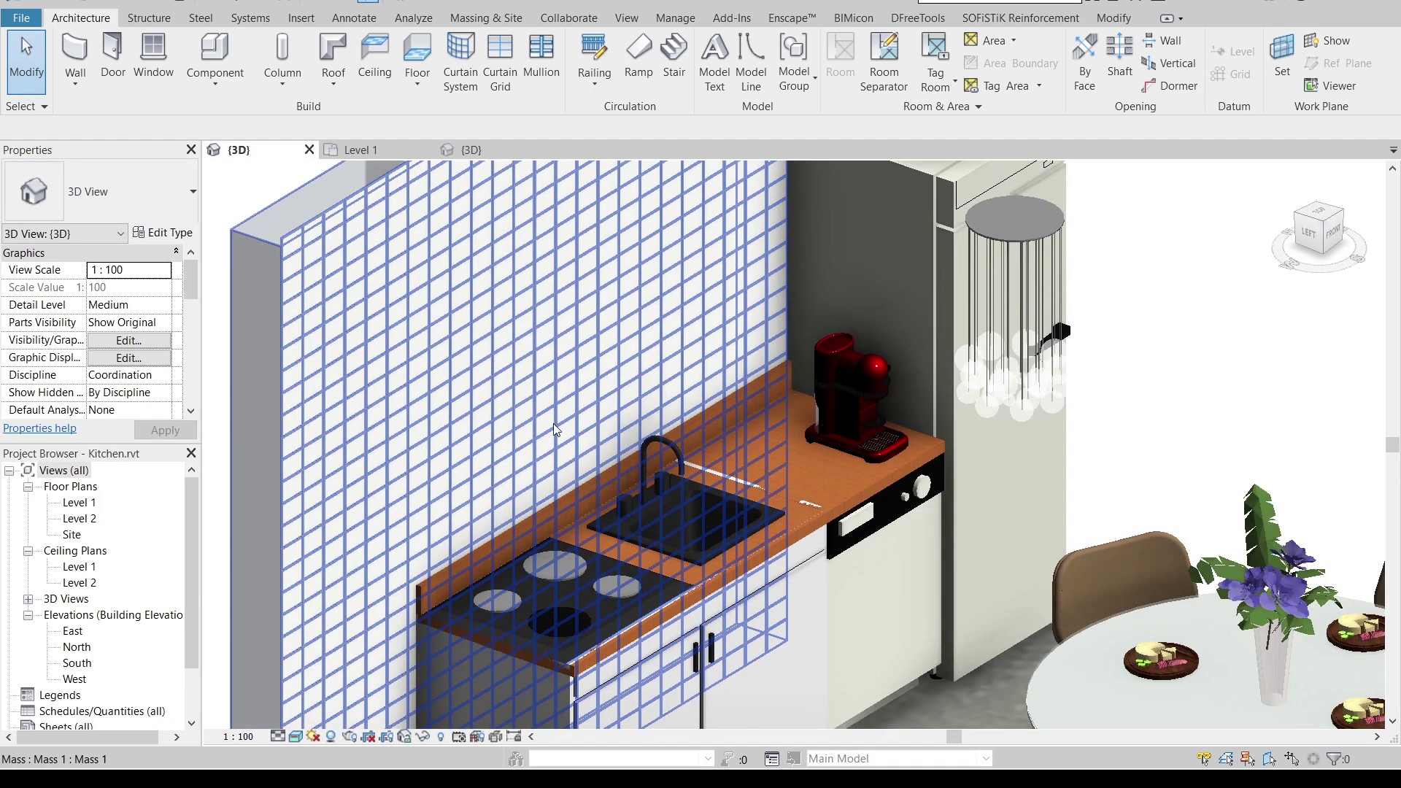
middle_click_drag(1228, 363, 1078, 266)
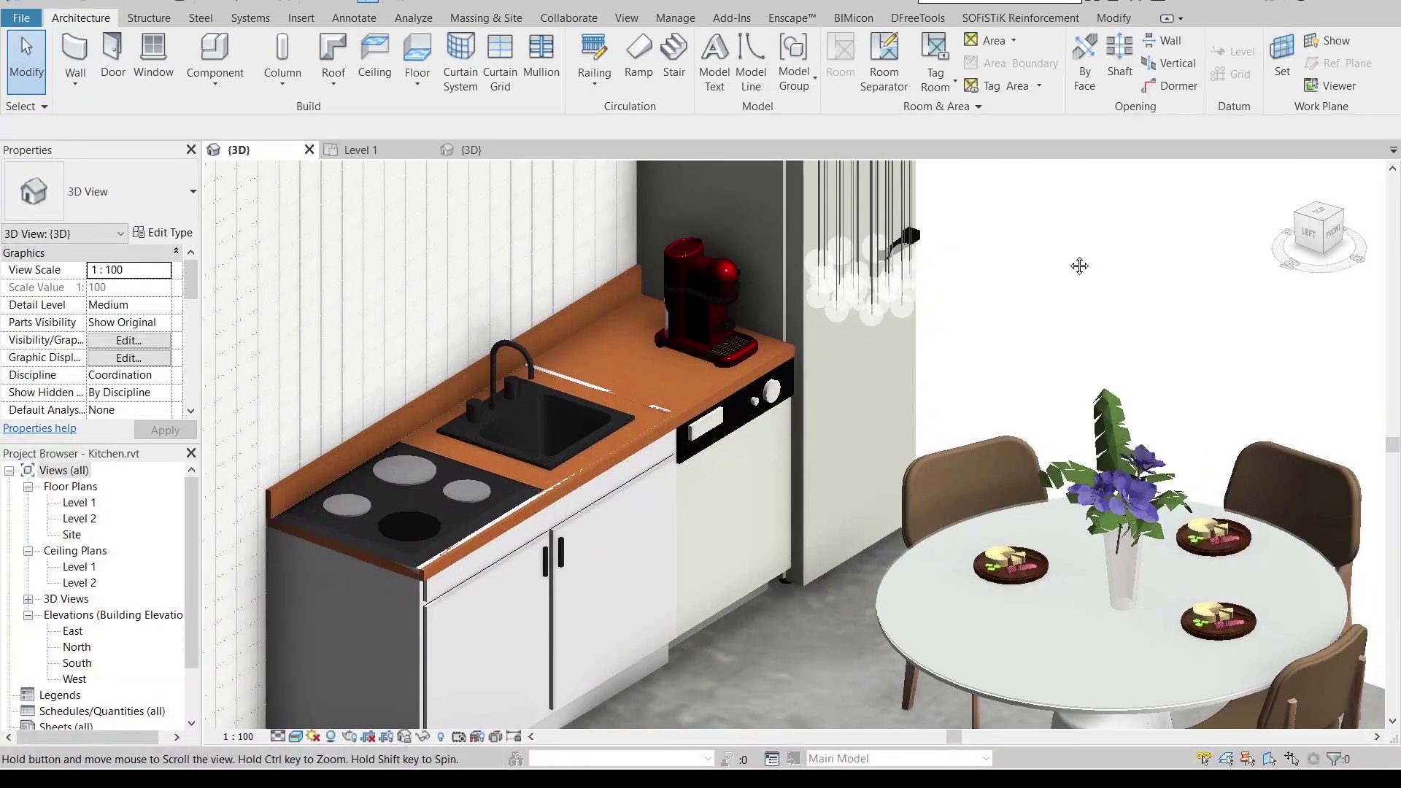
middle_click_drag(1092, 317, 921, 374)
scroll(1067, 287, "down", 5)
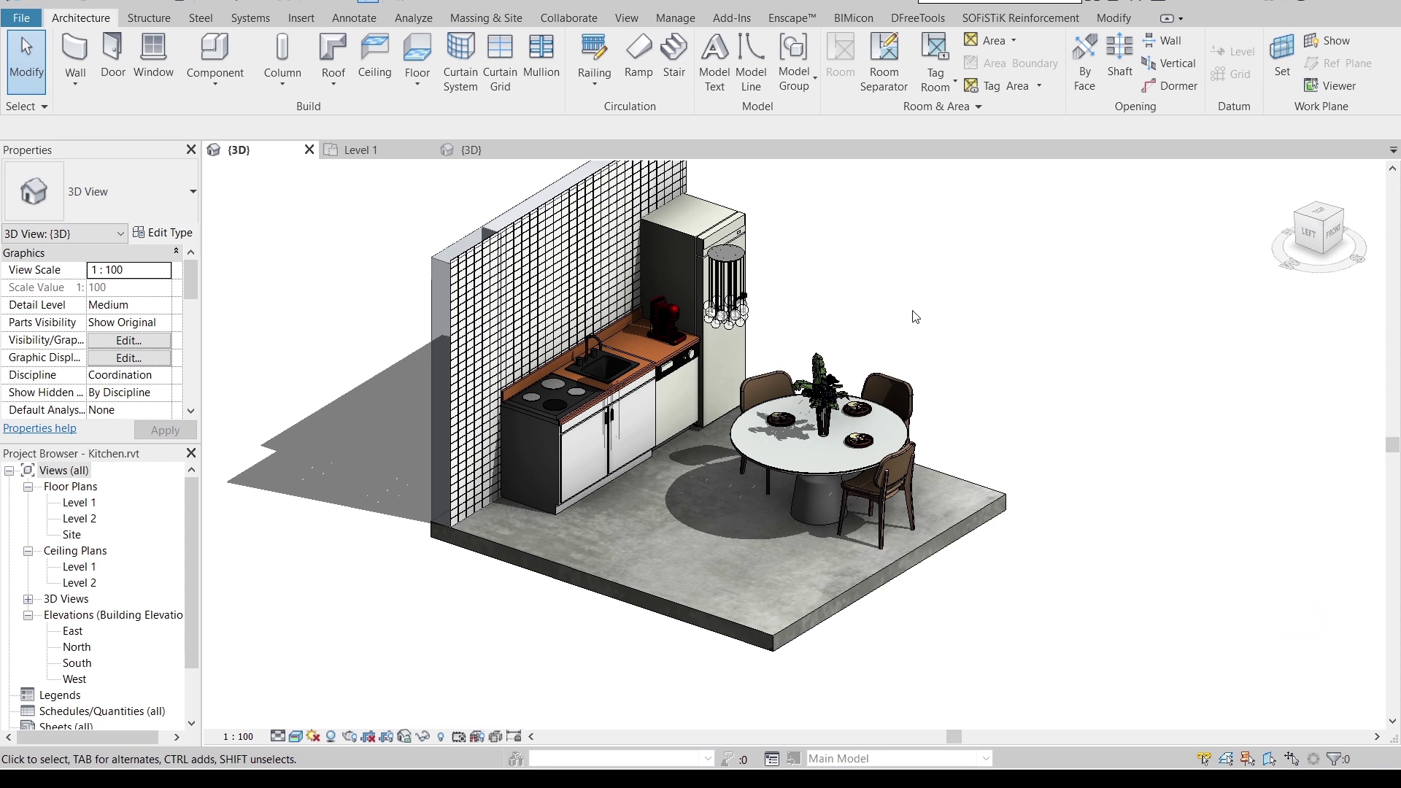
left_click(492, 150)
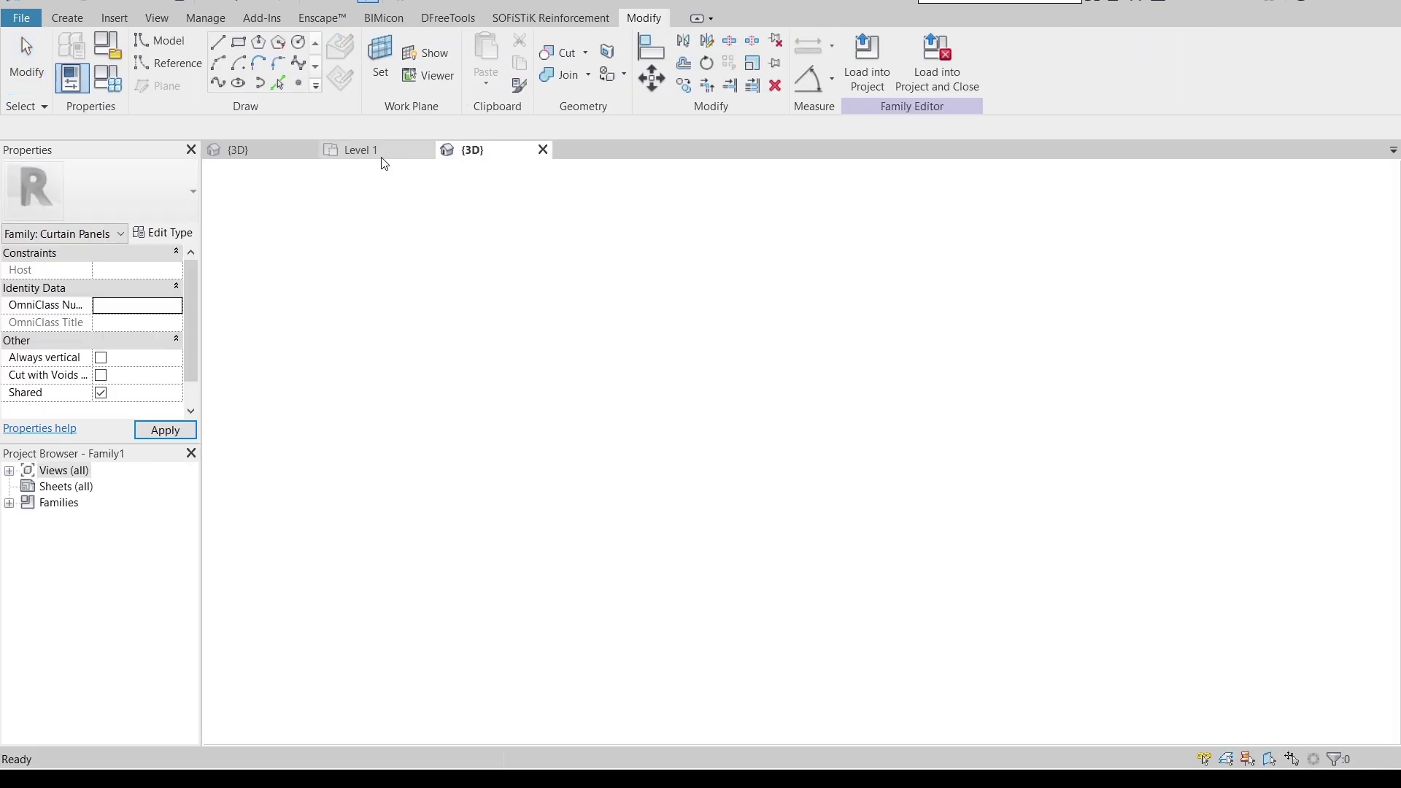
Step: Start a new in-place mass in Project1's Level 1 floor plan, accepting the default name
left_click(382, 156)
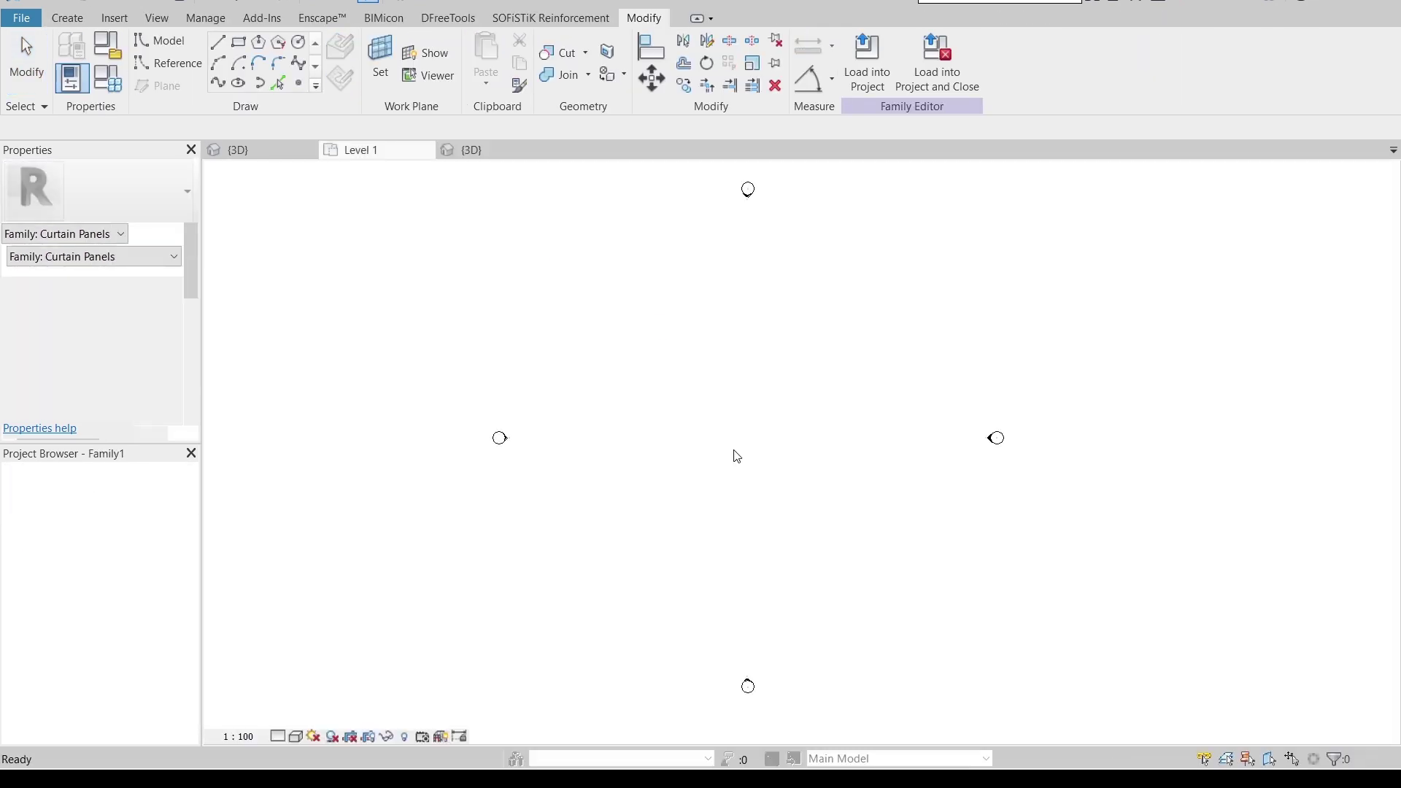
middle_click_drag(689, 476, 700, 485)
scroll(699, 485, "up", 1)
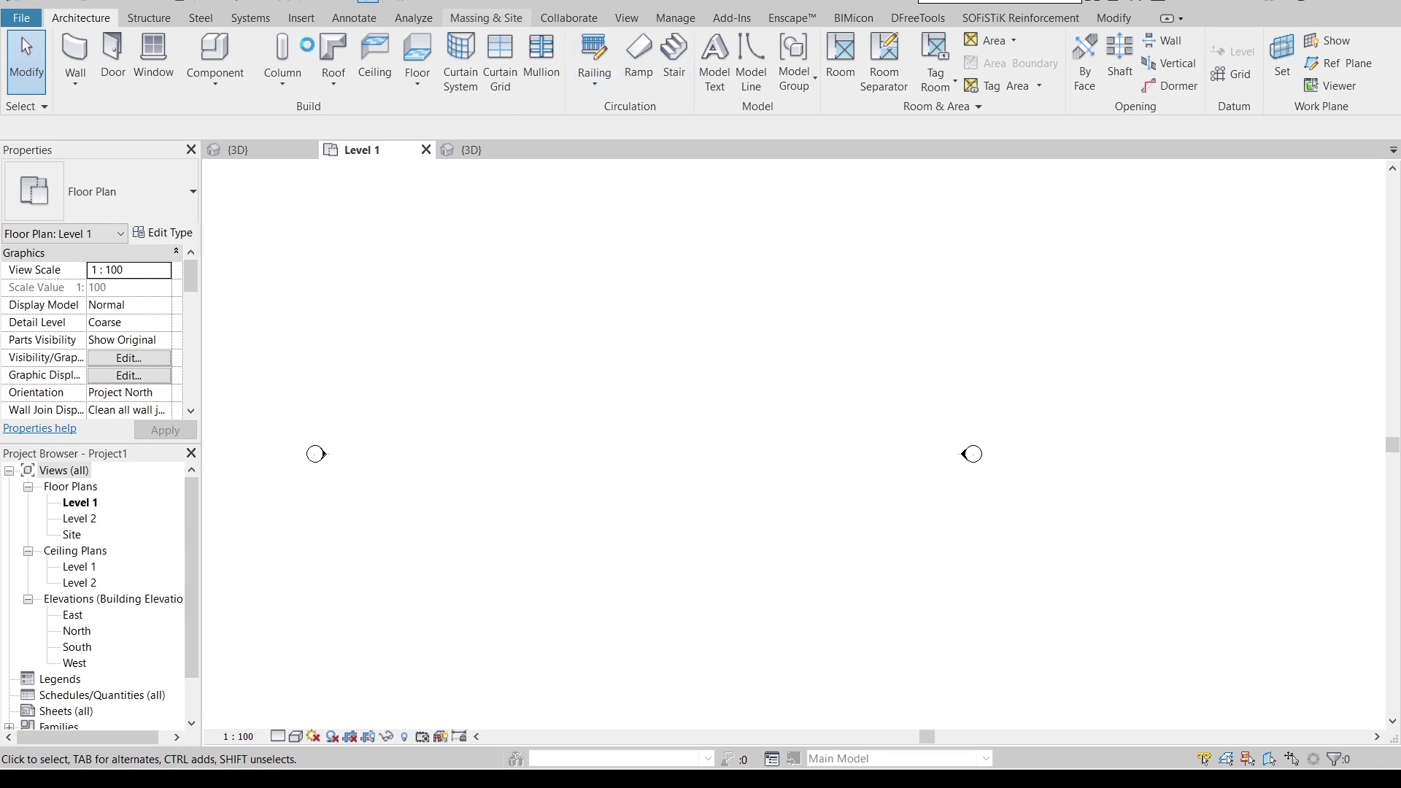
scroll(277, 51, "down", 7)
left_click(184, 62)
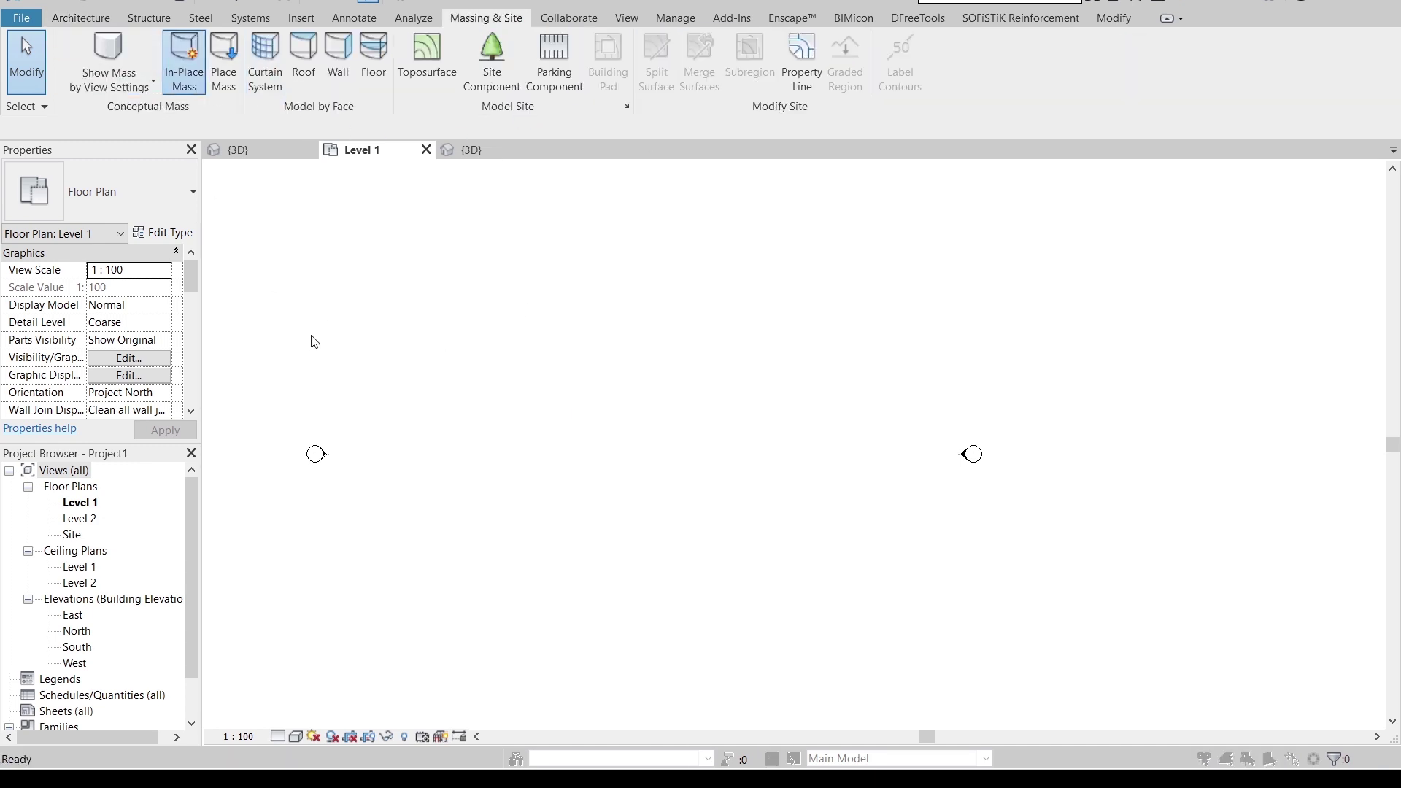
left_click(717, 239)
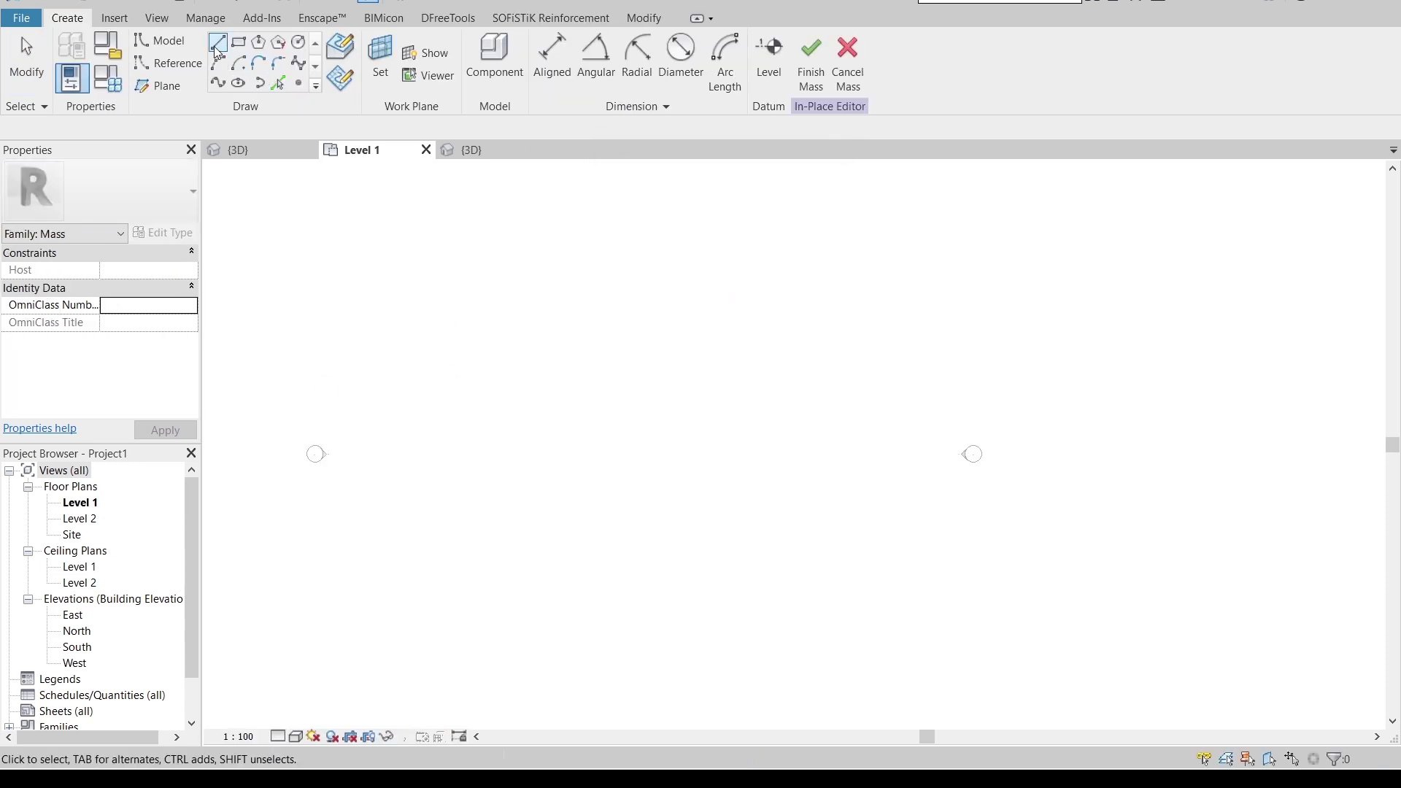
Step: Draw a horizontal model line 10000 mm long between the elevation markers on Level 1
left_click(217, 43)
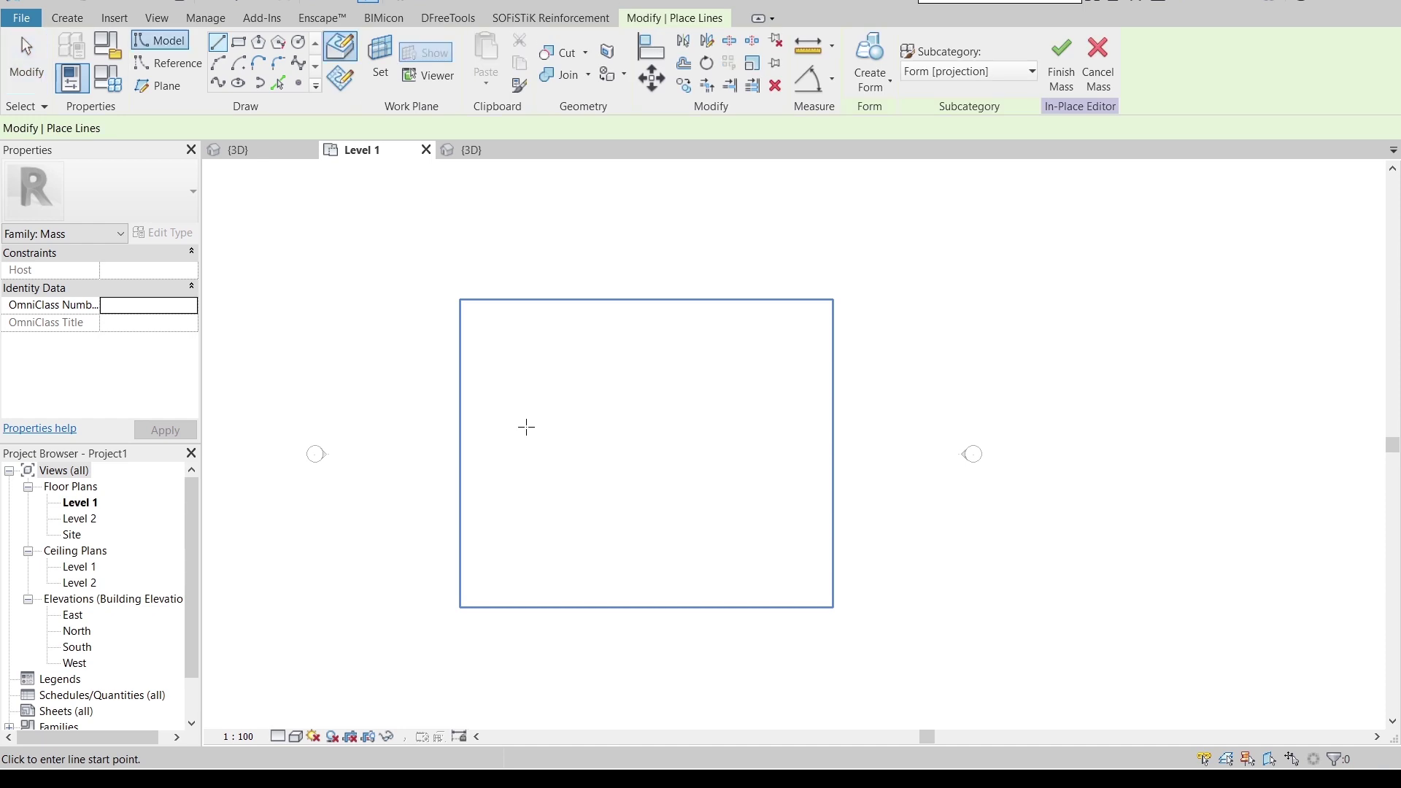
left_click(571, 422)
left_click(572, 363)
left_click(715, 363)
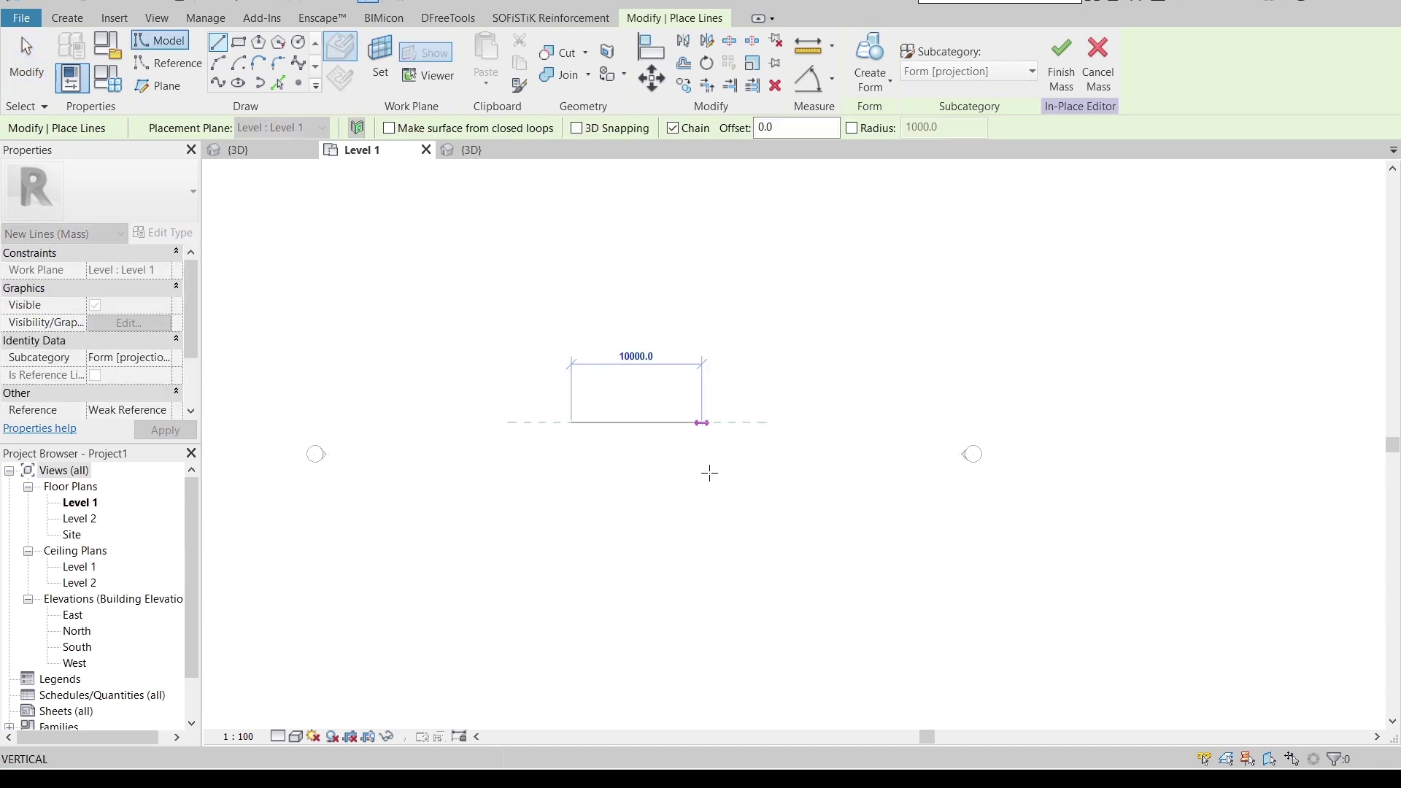
key("Escape")
key("Escape")
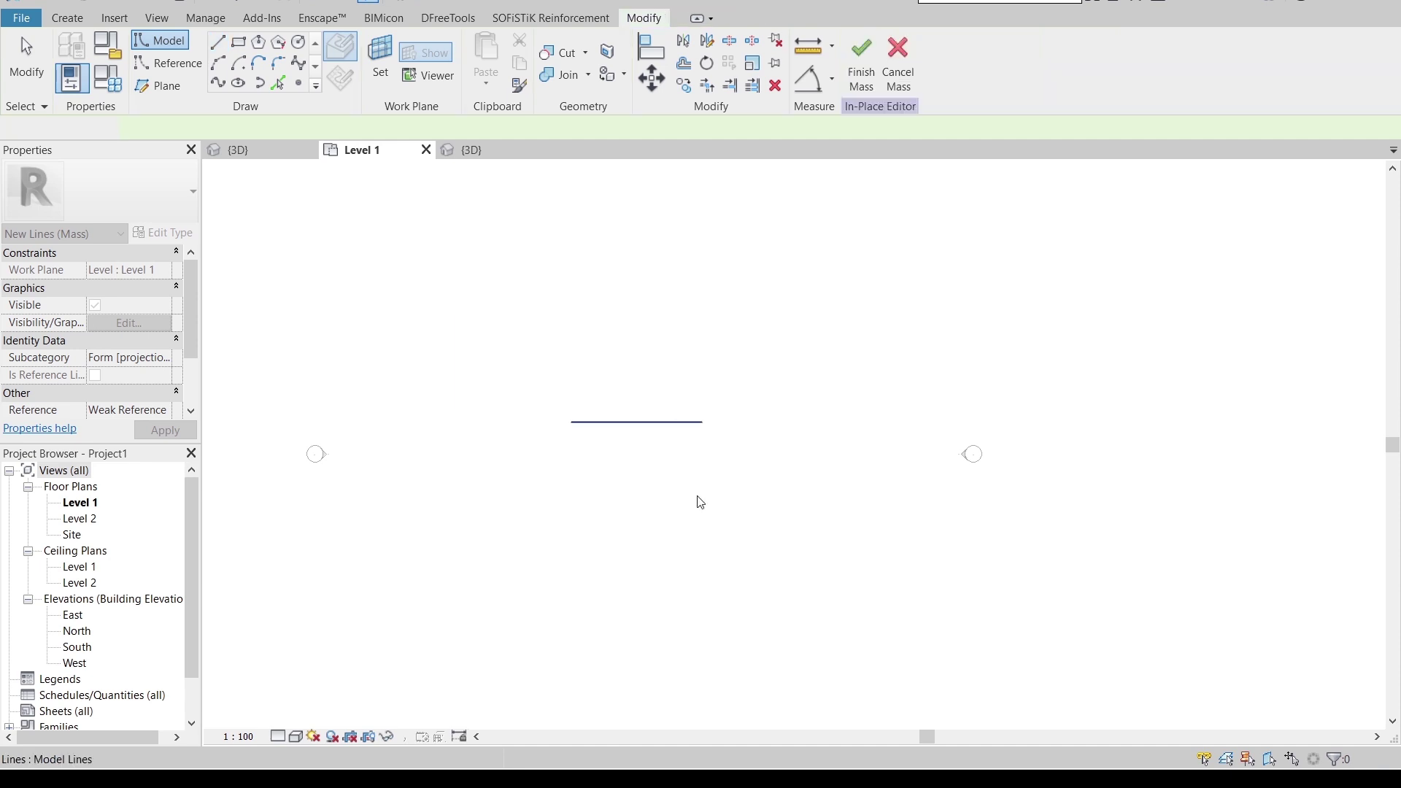
Step: Create a vertical planar solid form from the model line
left_click(635, 421)
left_click(846, 92)
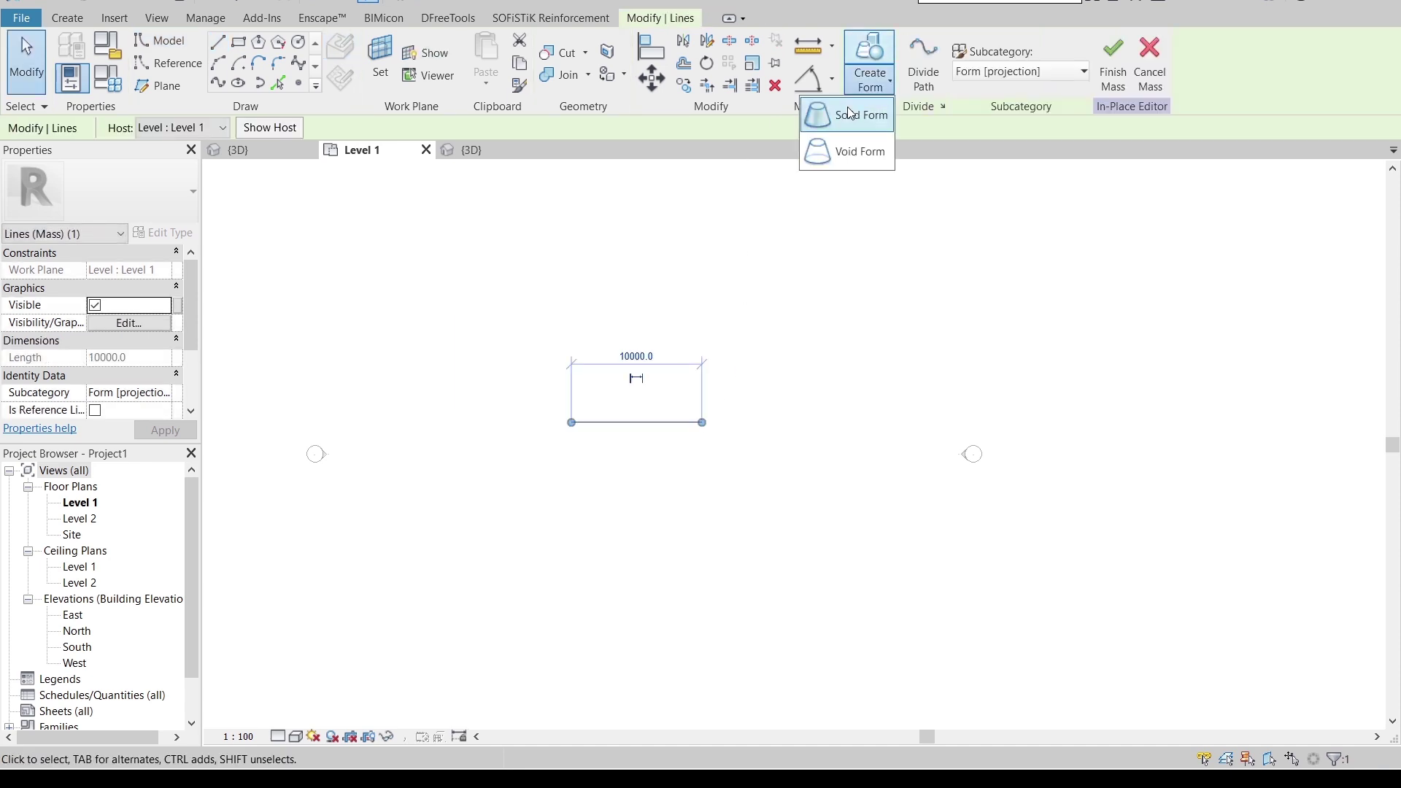
left_click(855, 251)
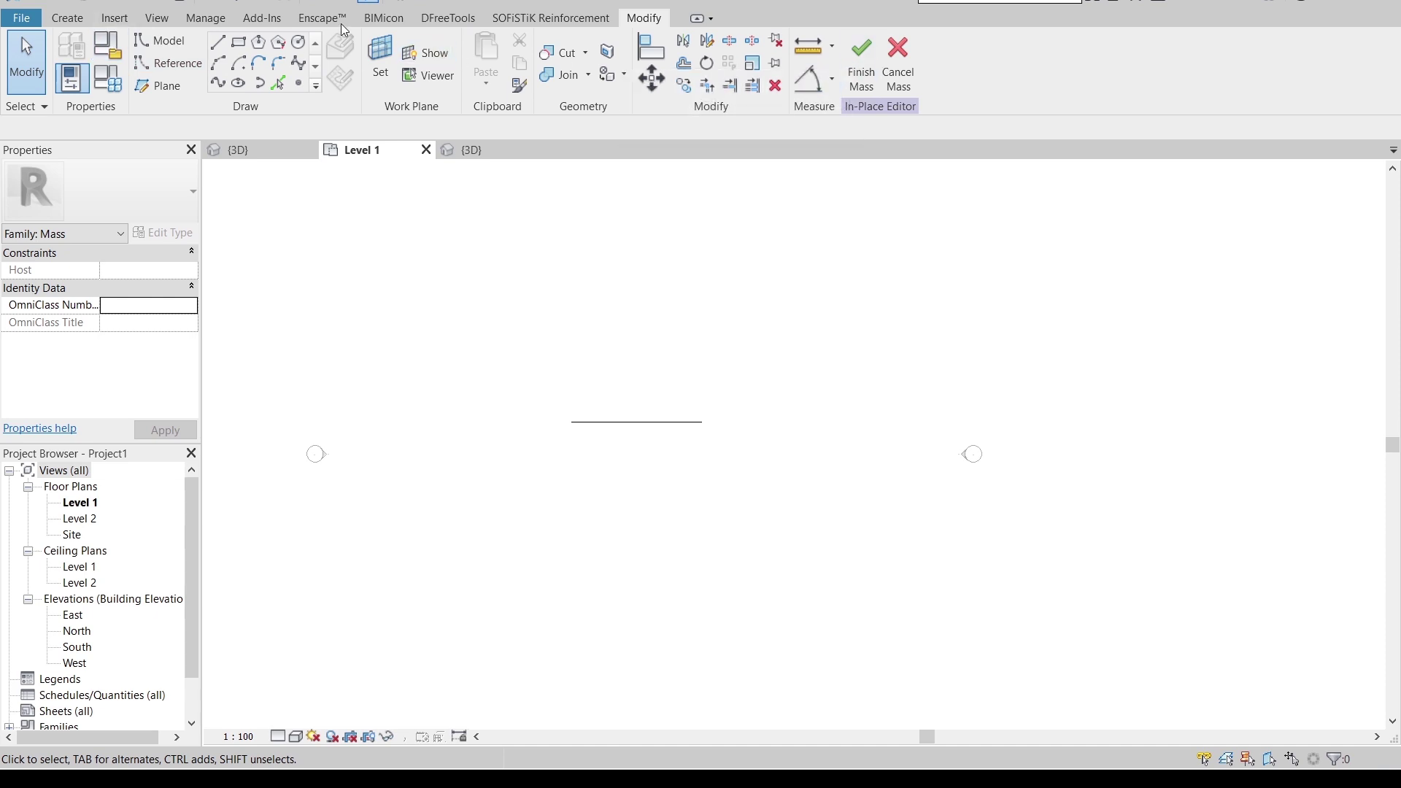
Step: In the 3D view, raise the form's top edge to Level 2
left_click(312, 2)
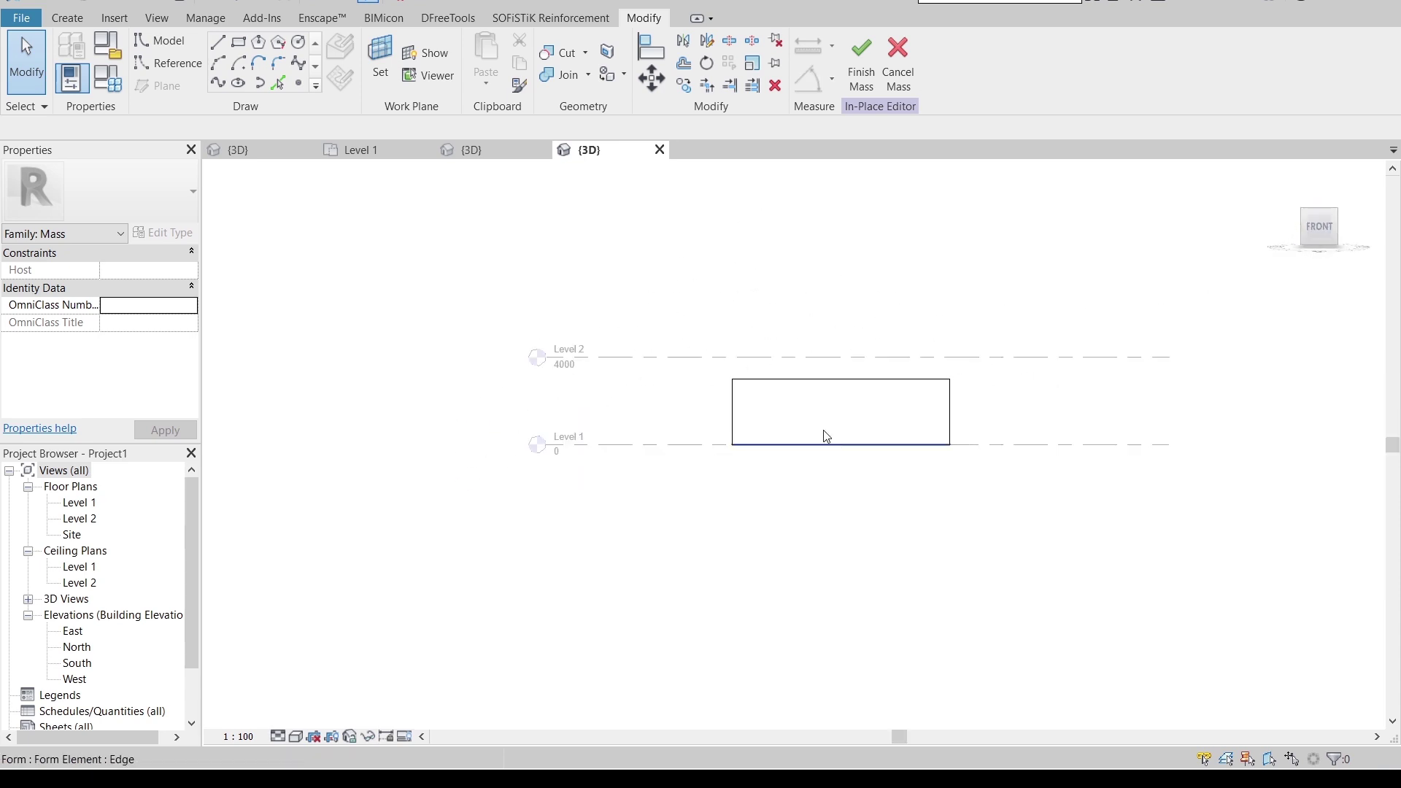
left_click(833, 373)
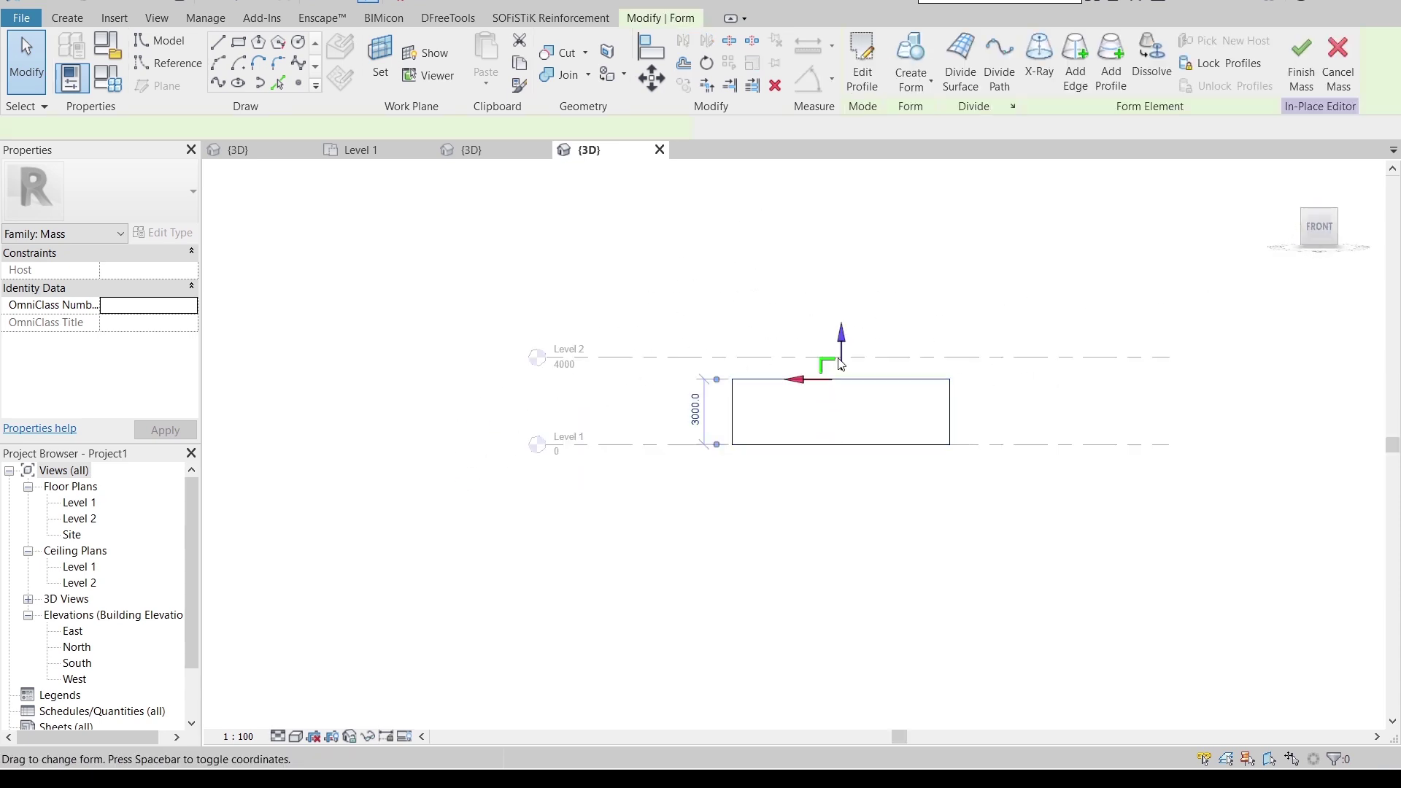
left_click_drag(841, 340, 841, 318)
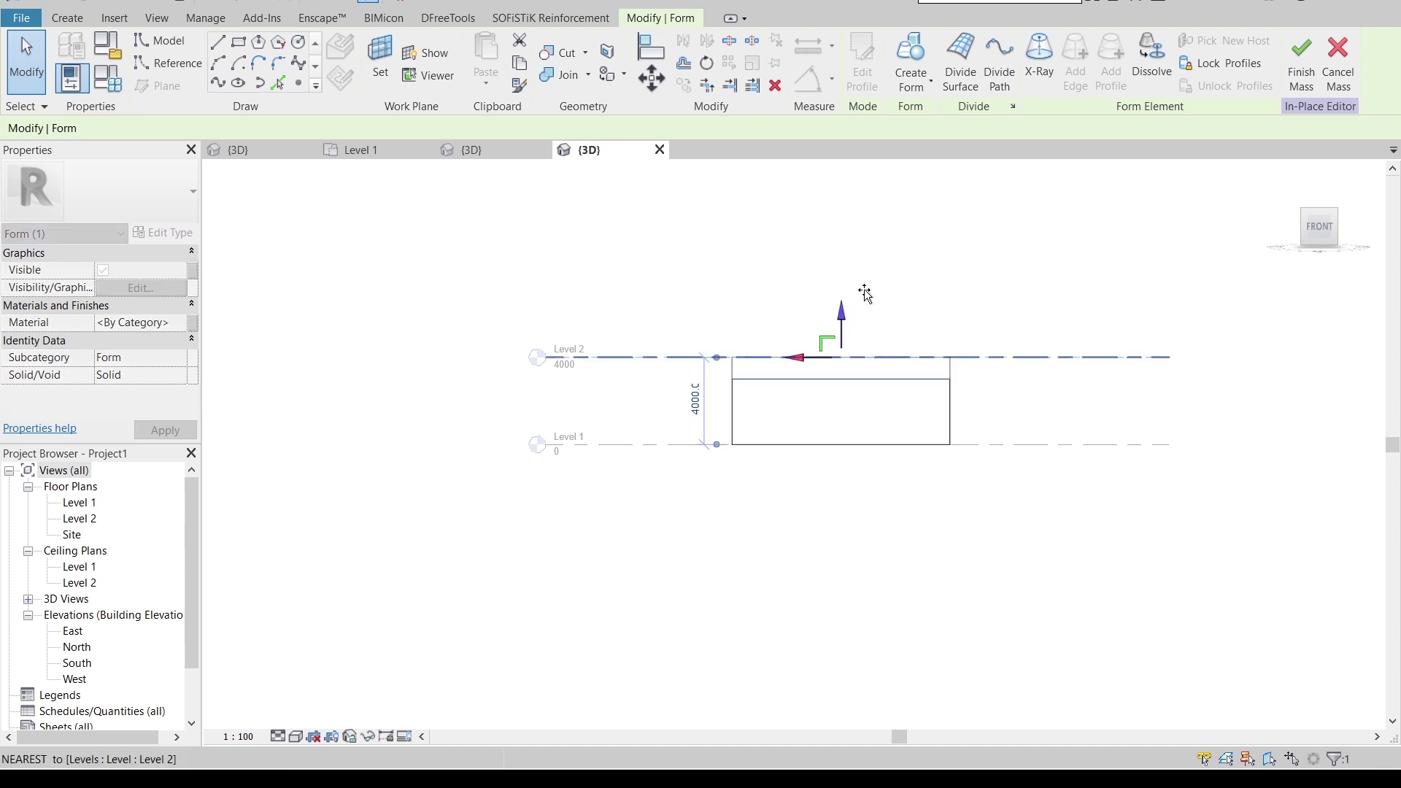
Step: Set the form's width to 4000 mm from its right vertical edge
left_click(962, 405)
left_click(960, 408)
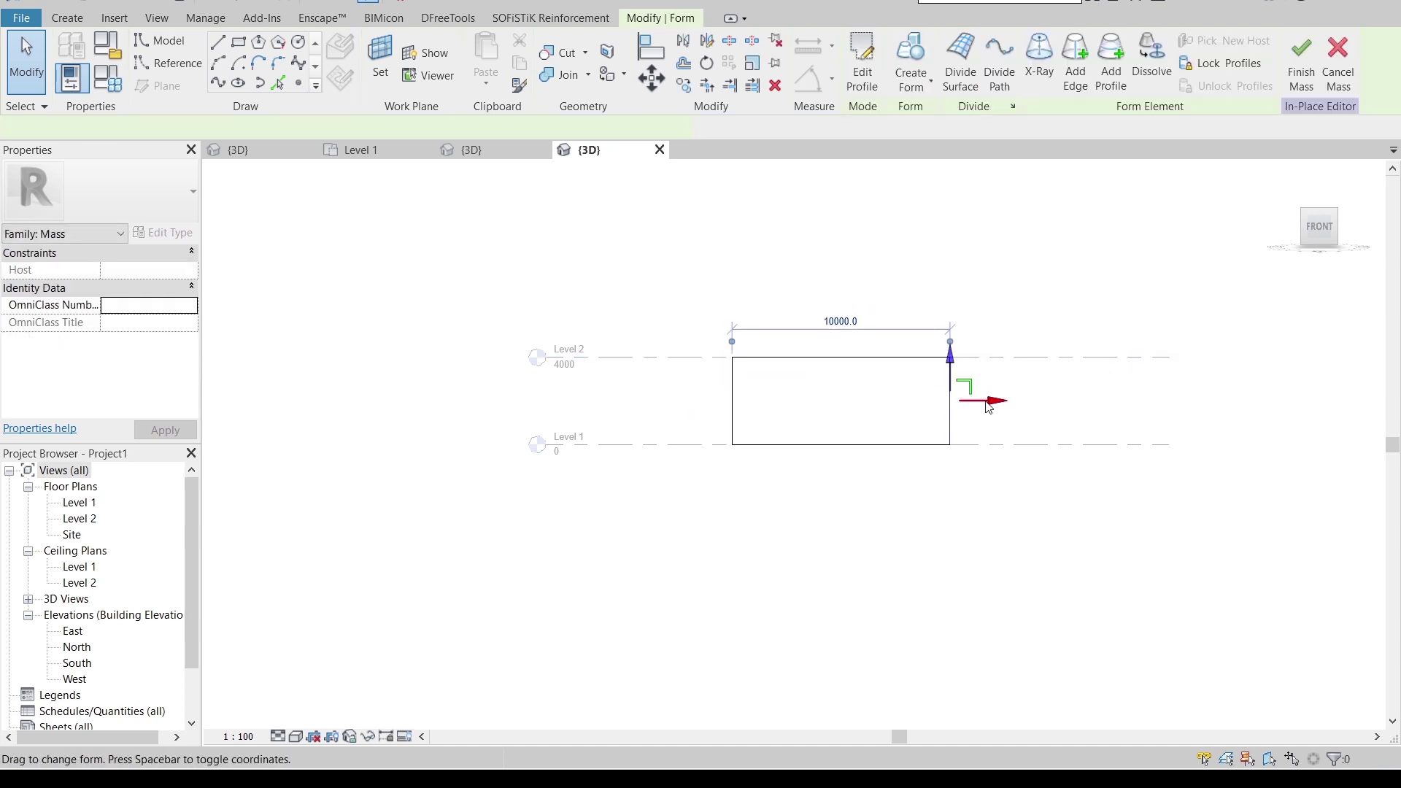
left_click(848, 322)
type("4000")
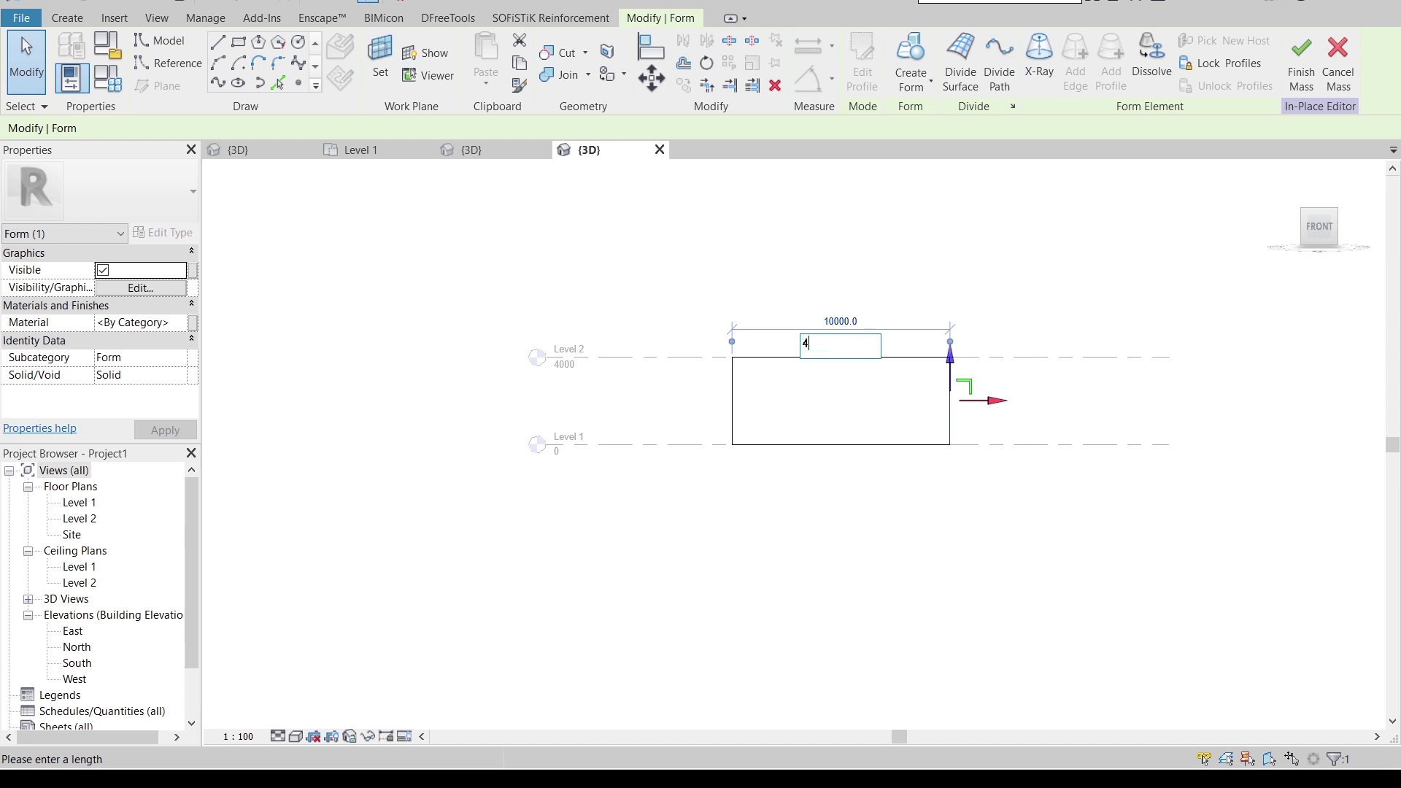
key("Return")
left_click(946, 328)
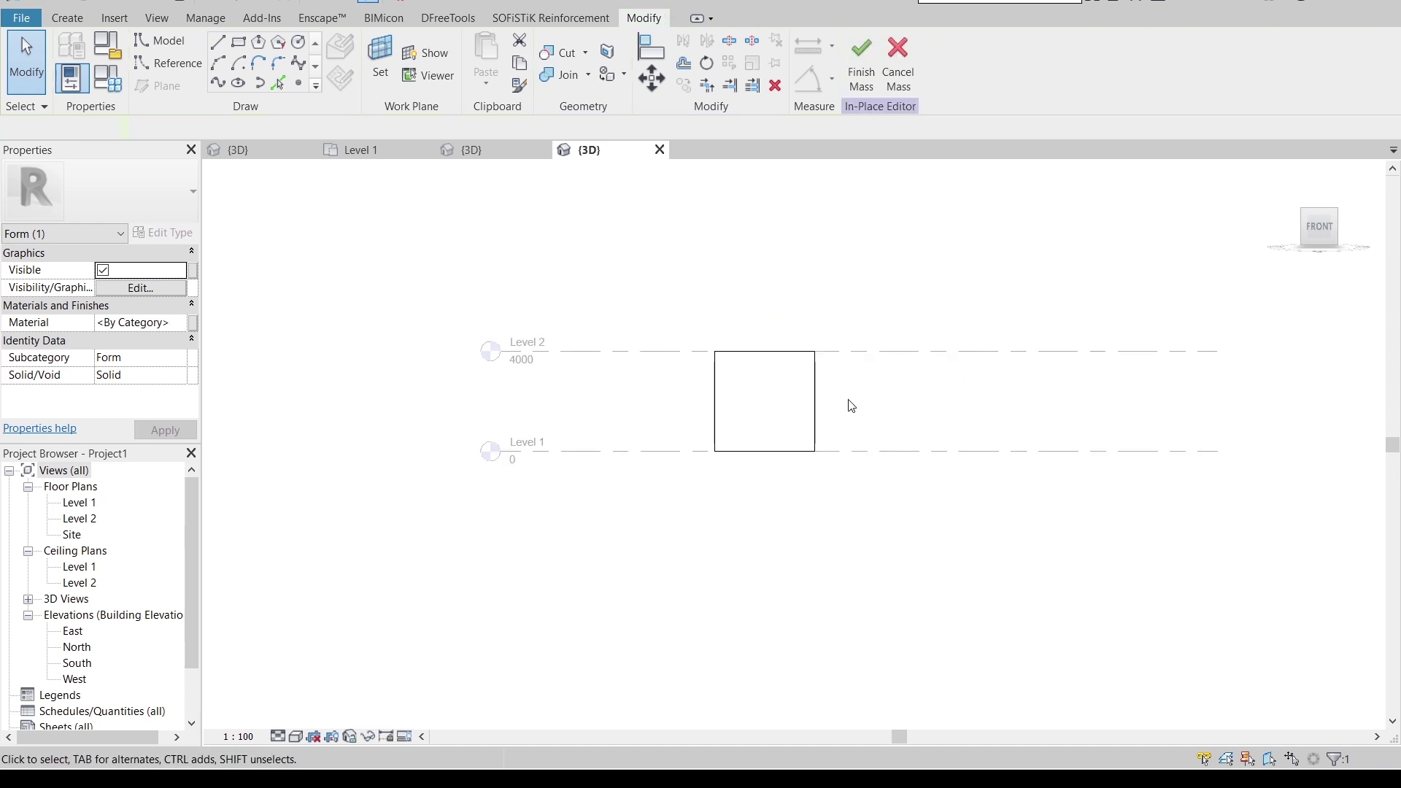
Step: Divide the surface of the square vertical form into a UV grid
scroll(849, 404, "up", 2)
middle_click_drag(910, 394, 816, 446, "shift")
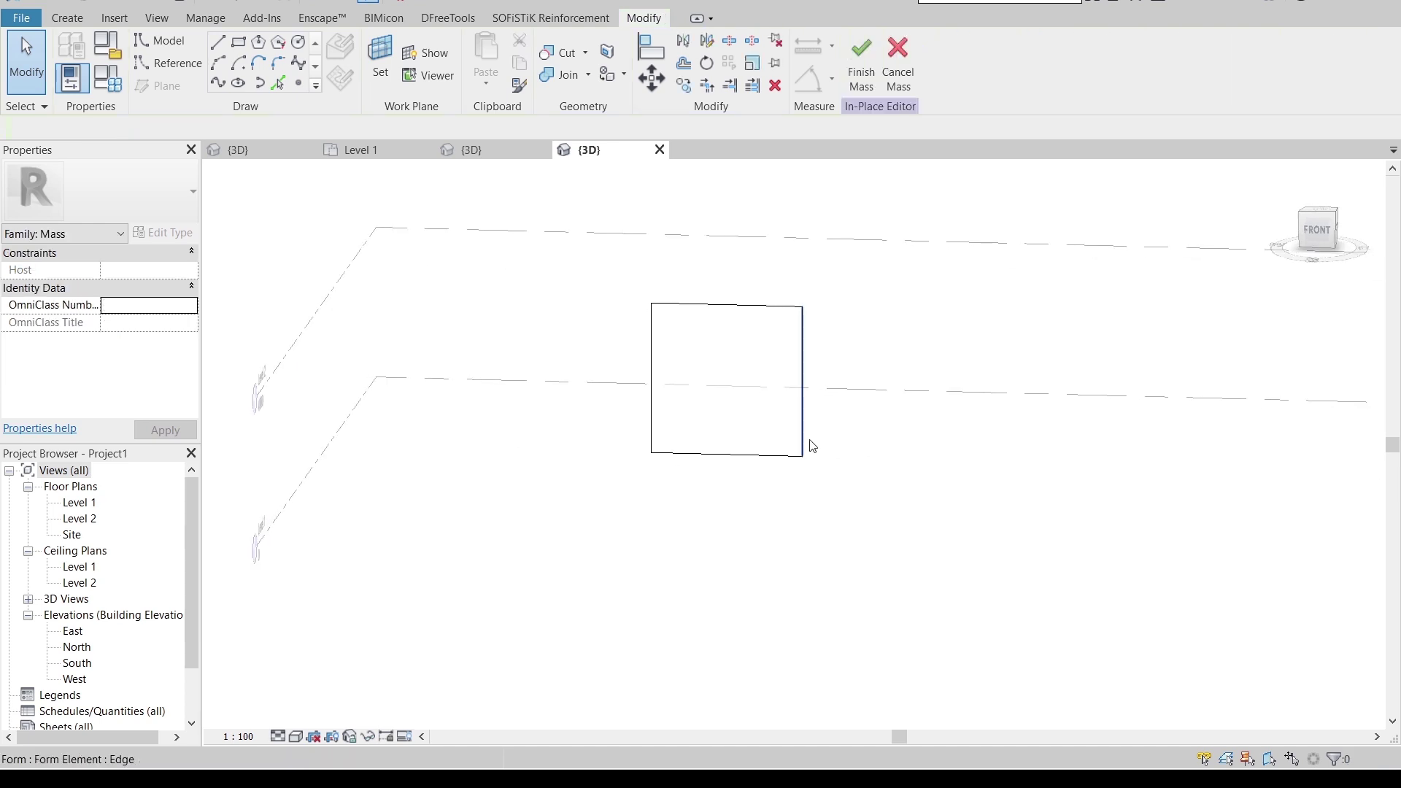
left_click(804, 314)
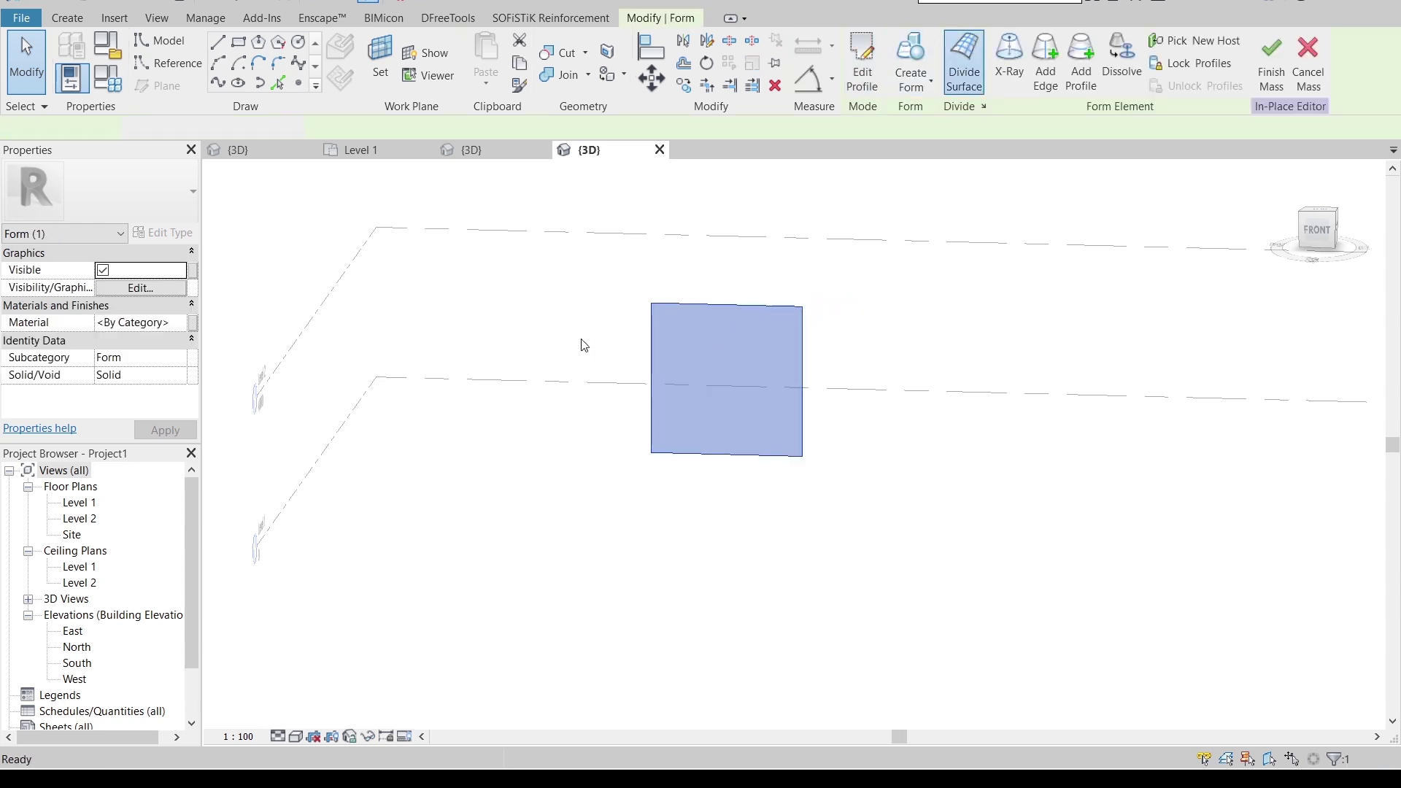
key("d")
key("s")
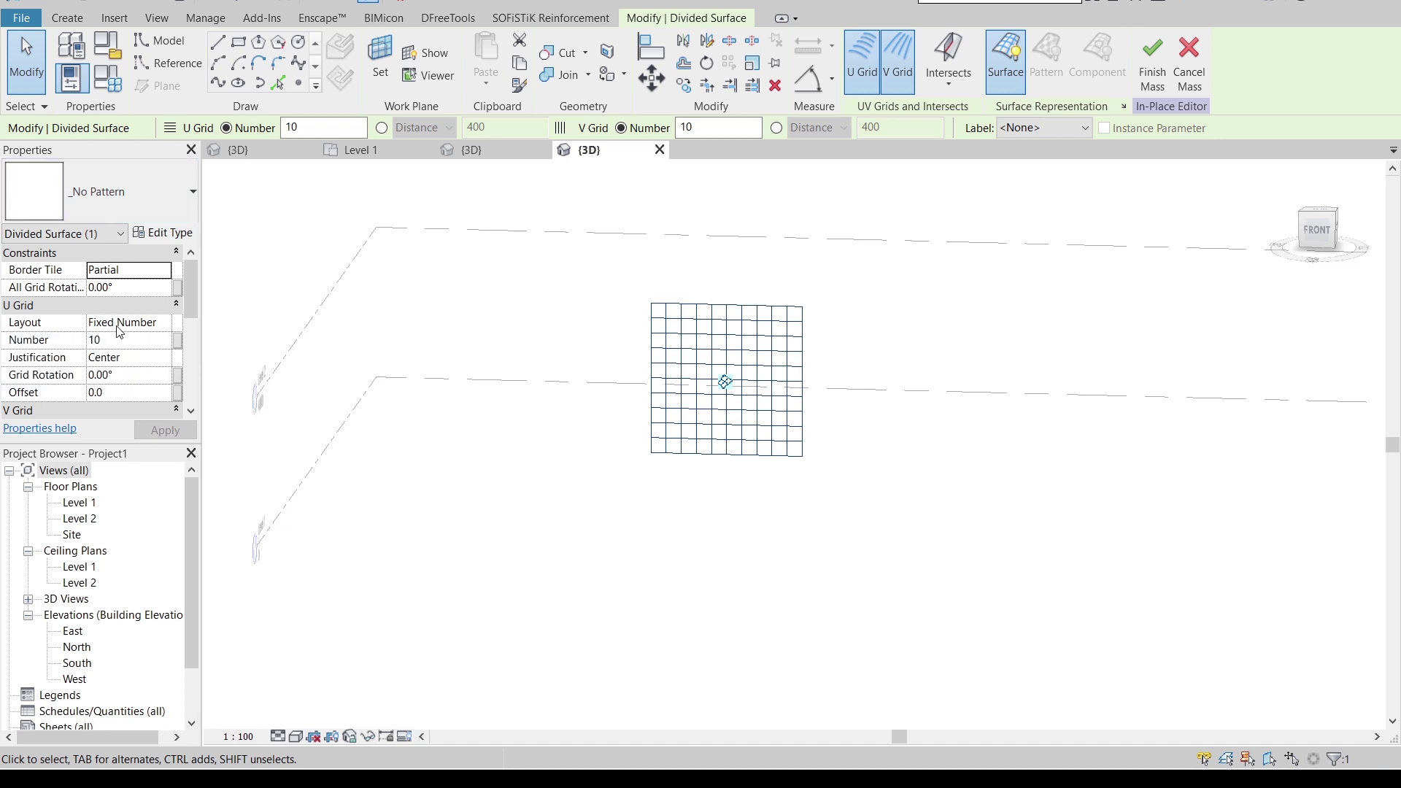
Step: Set the divided surface's U grid layout to Fixed Distance with a distance of 79 mm
left_click(164, 326)
left_click(164, 325)
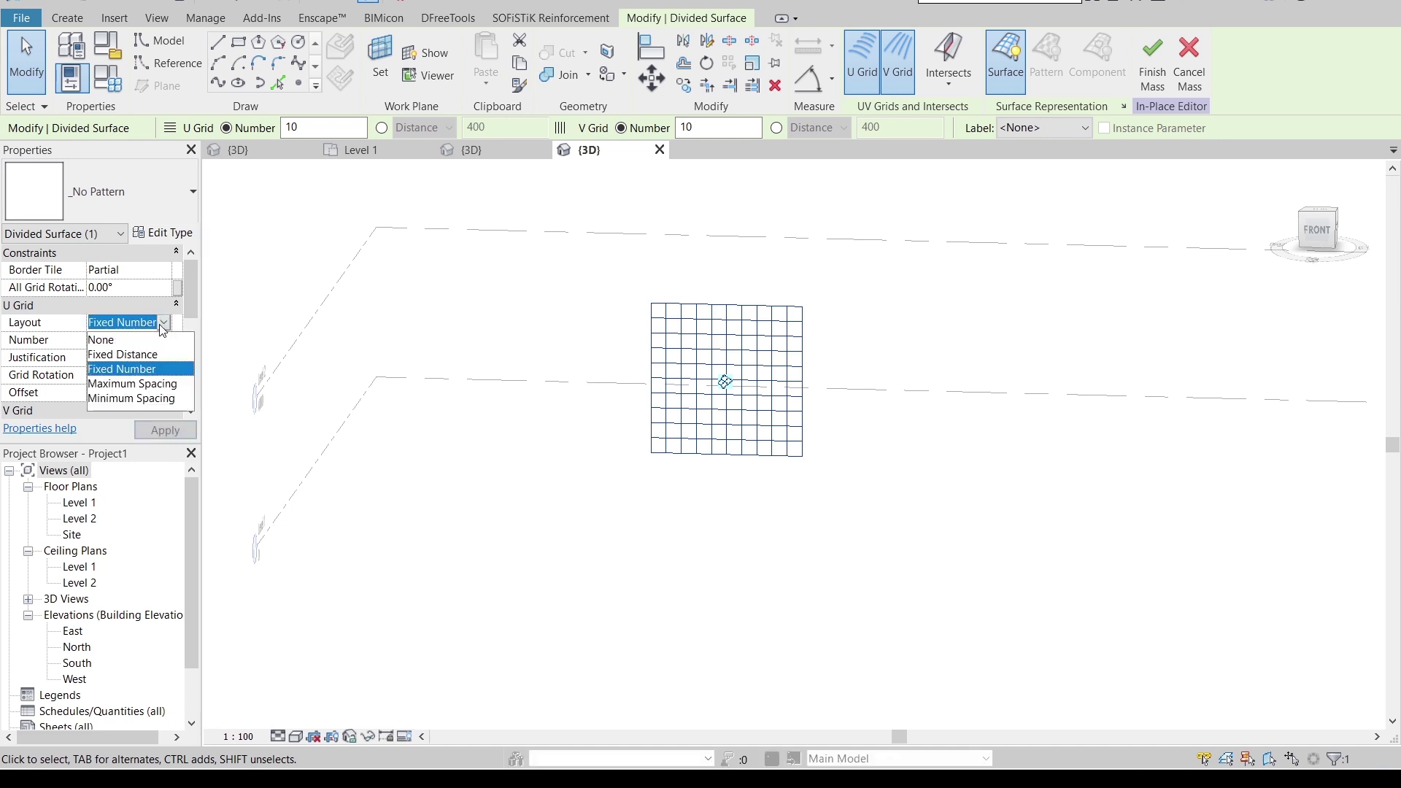
left_click(164, 325)
left_click(164, 326)
left_click(155, 351)
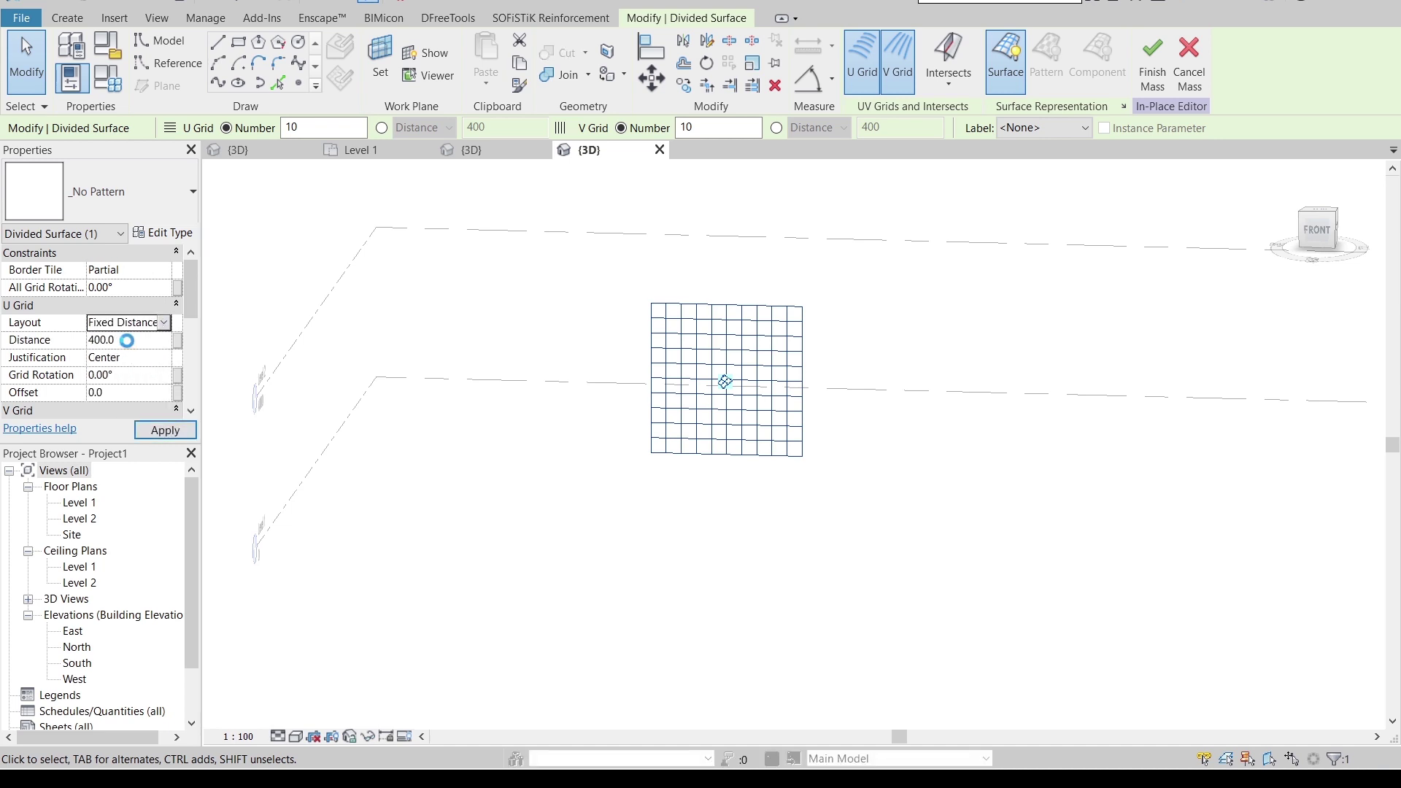
left_click(127, 340)
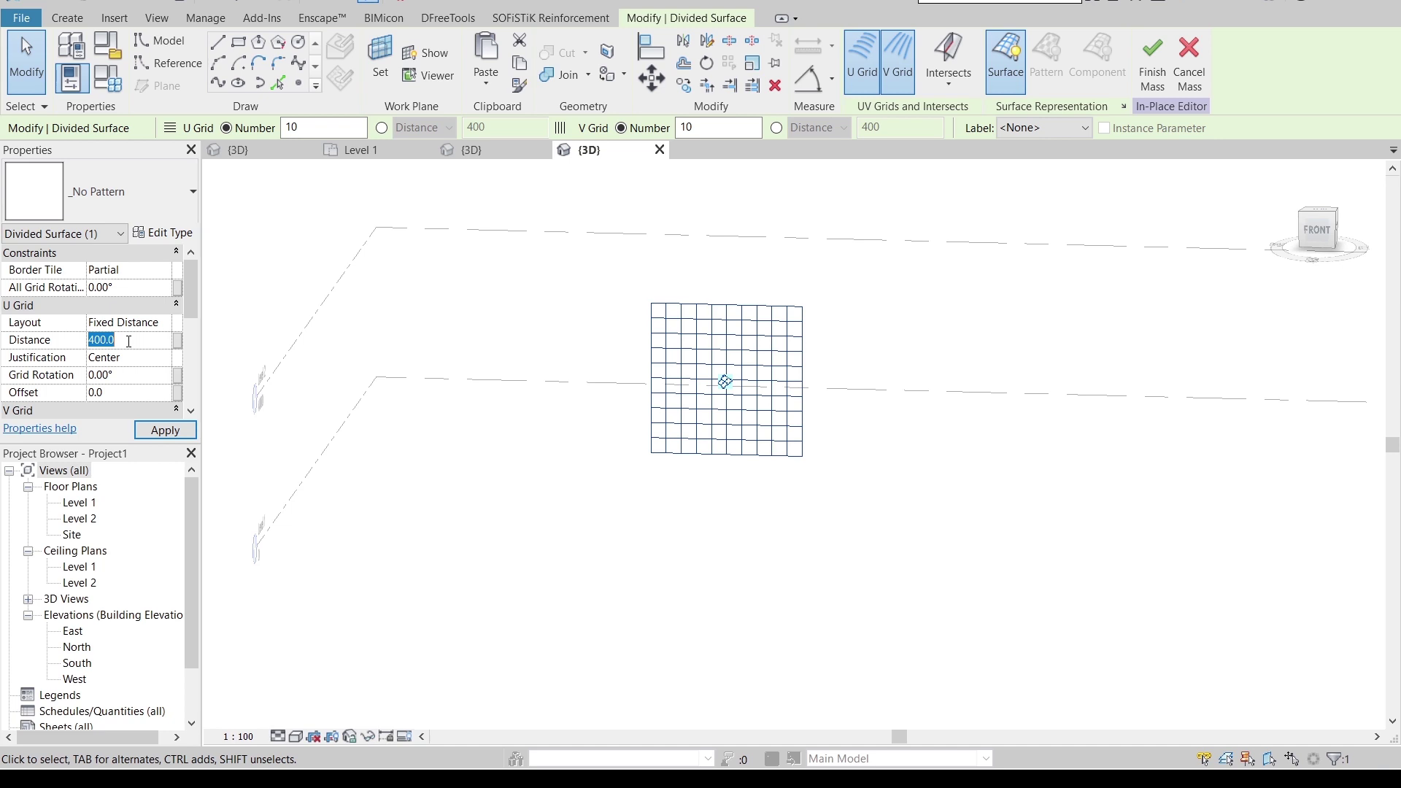
type("79.0")
key("Return")
left_click_drag(196, 300, 193, 334)
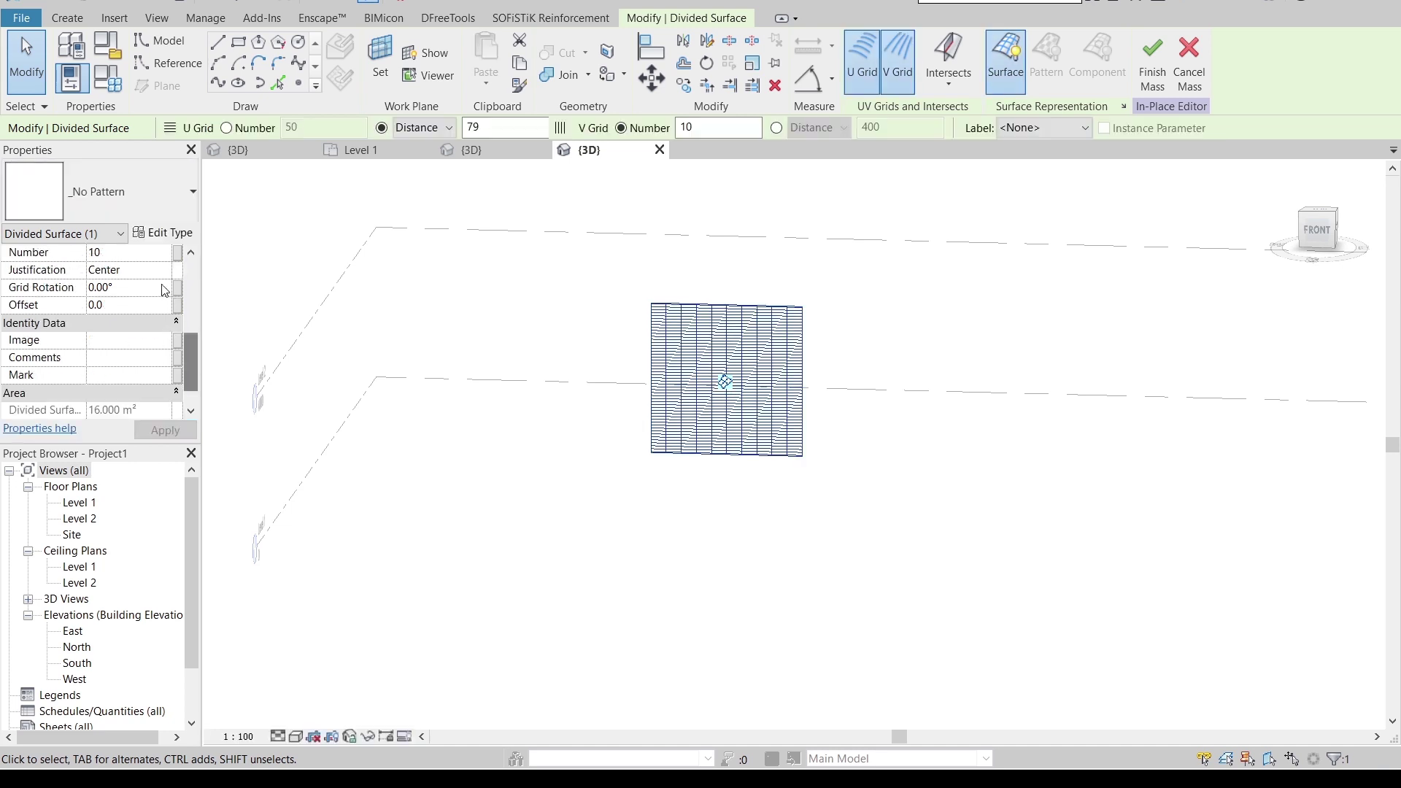
Step: Set the divided surface's V grid layout to Fixed Distance with a distance of 112.5 mm
left_click(142, 323)
left_click(142, 324)
left_click(145, 350)
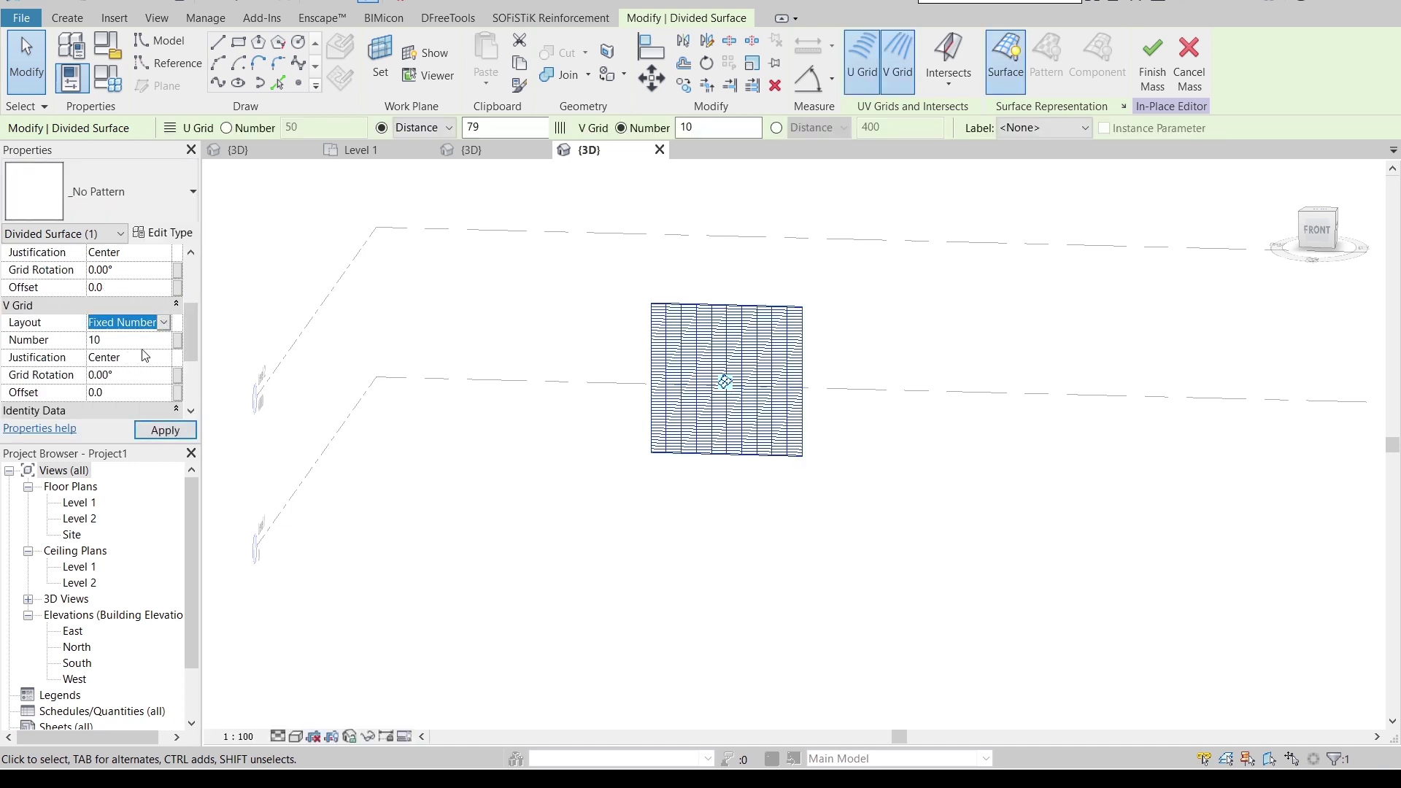
left_click(141, 341)
type("112")
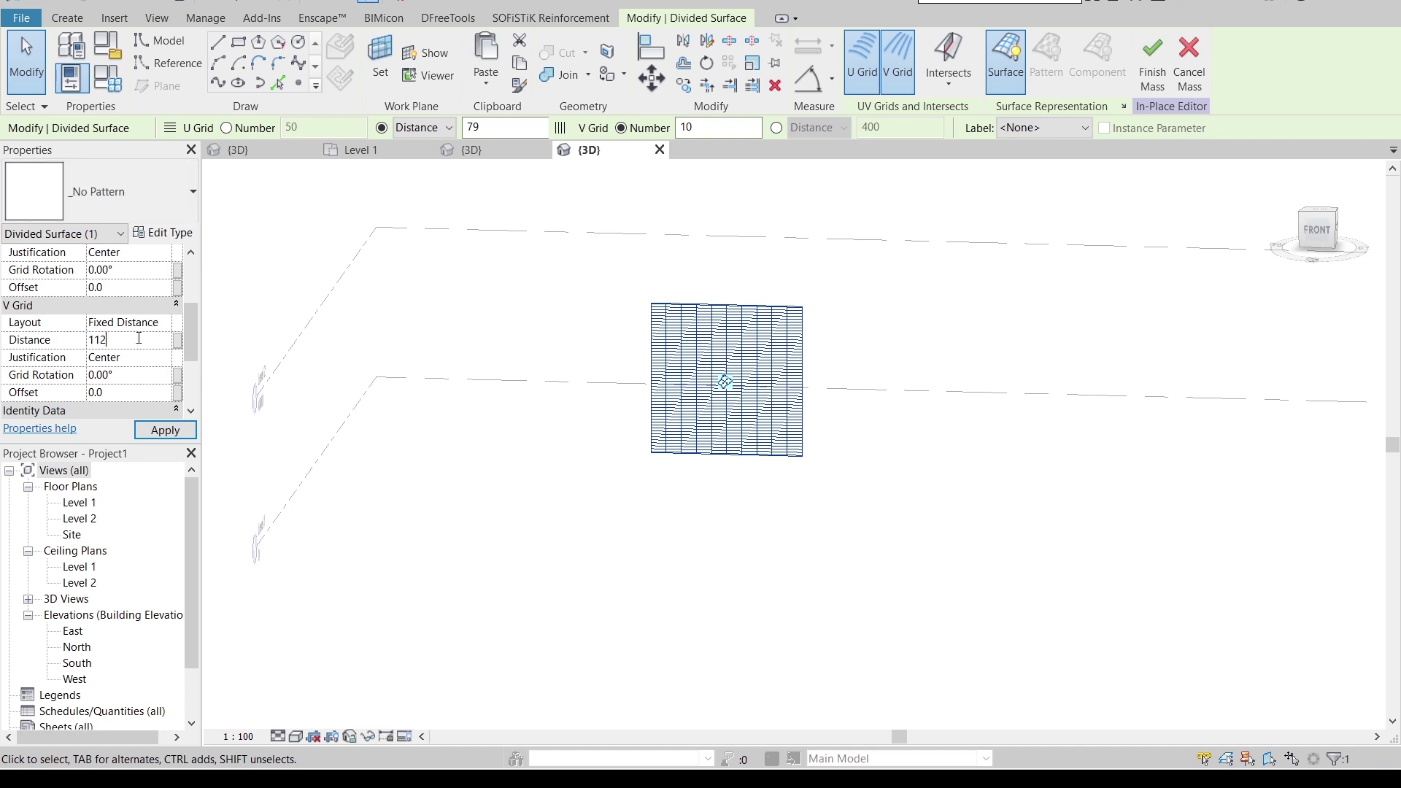
type(".5")
left_click(138, 431)
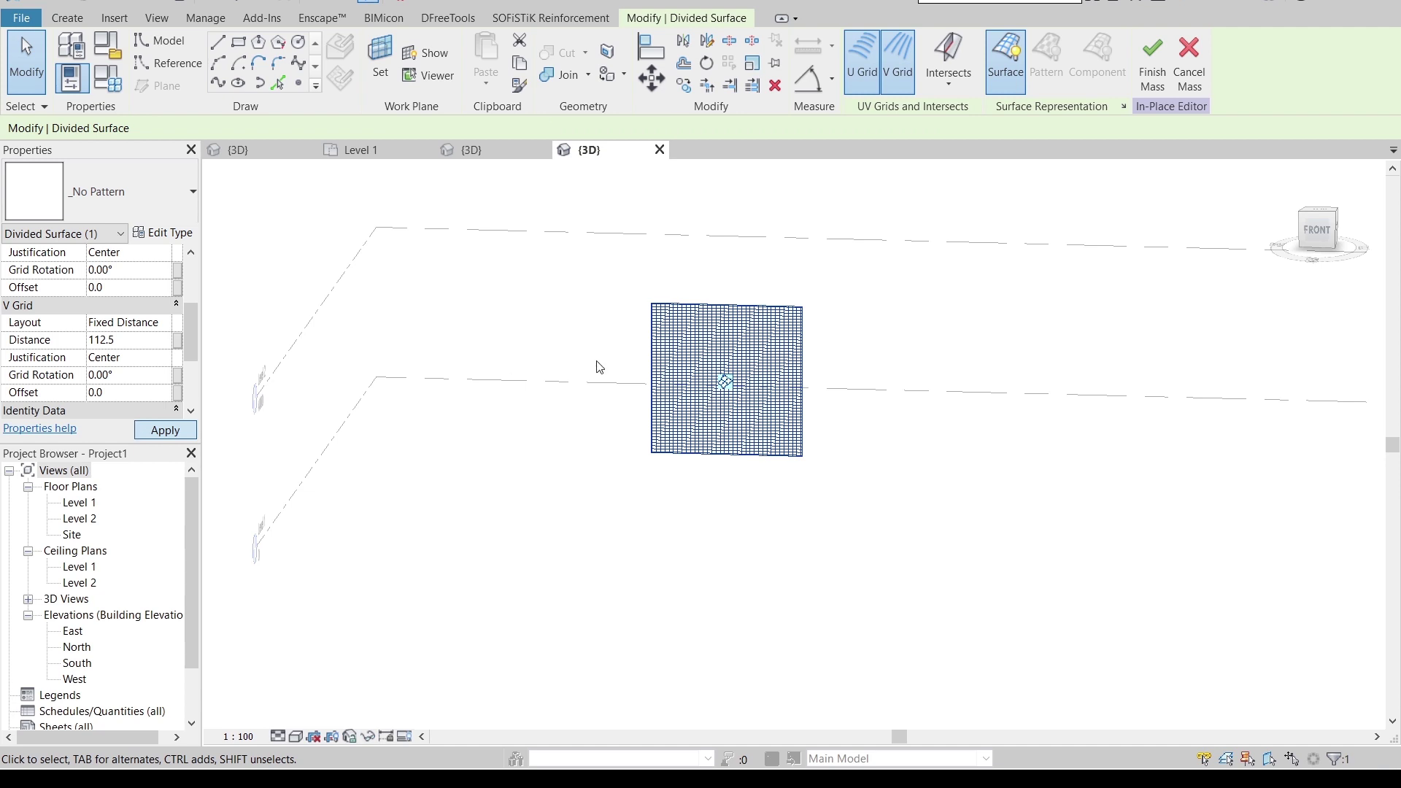
Step: Apply the Family1 rectangle tile panel to the divided surface in place of the empty pattern
scroll(707, 266, "up", 5)
key("Escape")
left_click(480, 296)
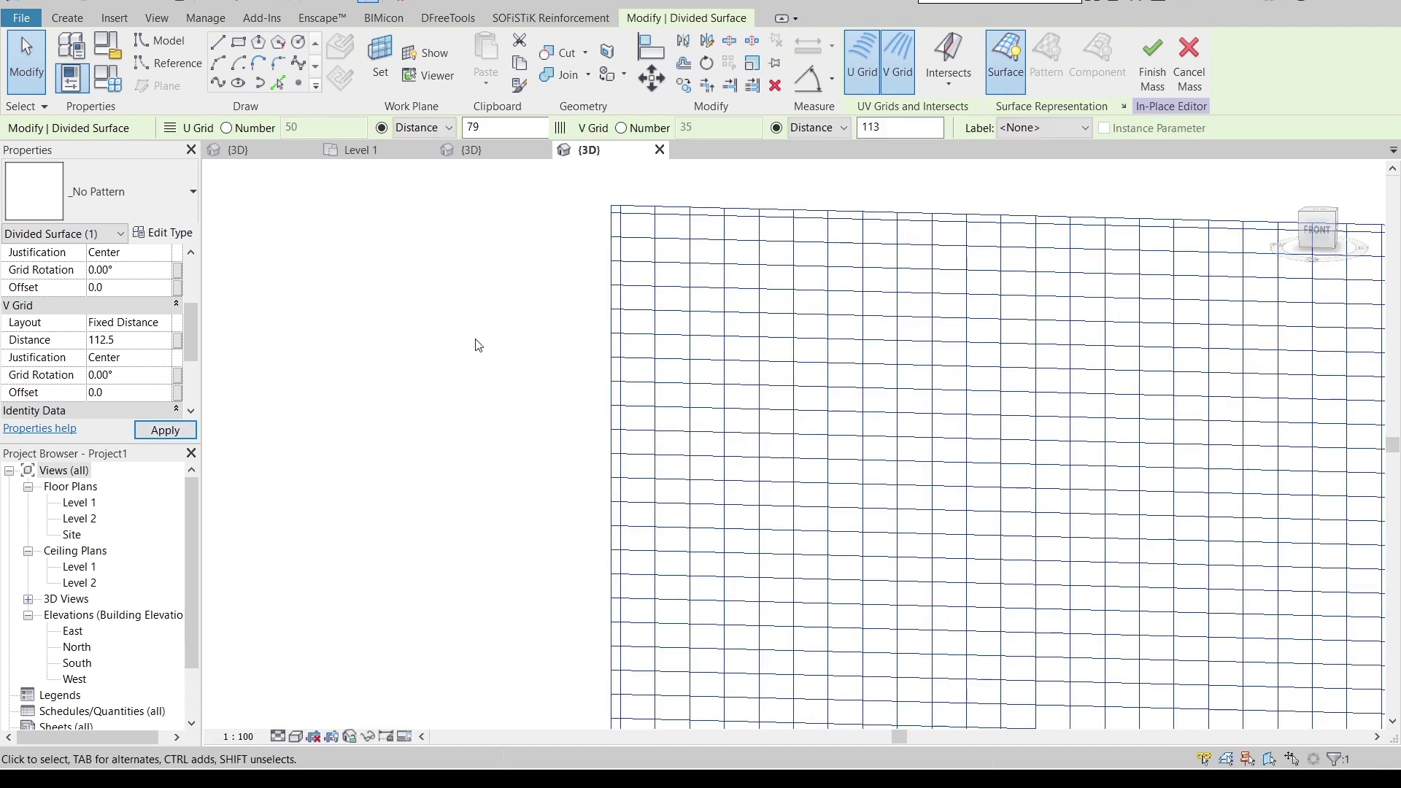
left_click(141, 193)
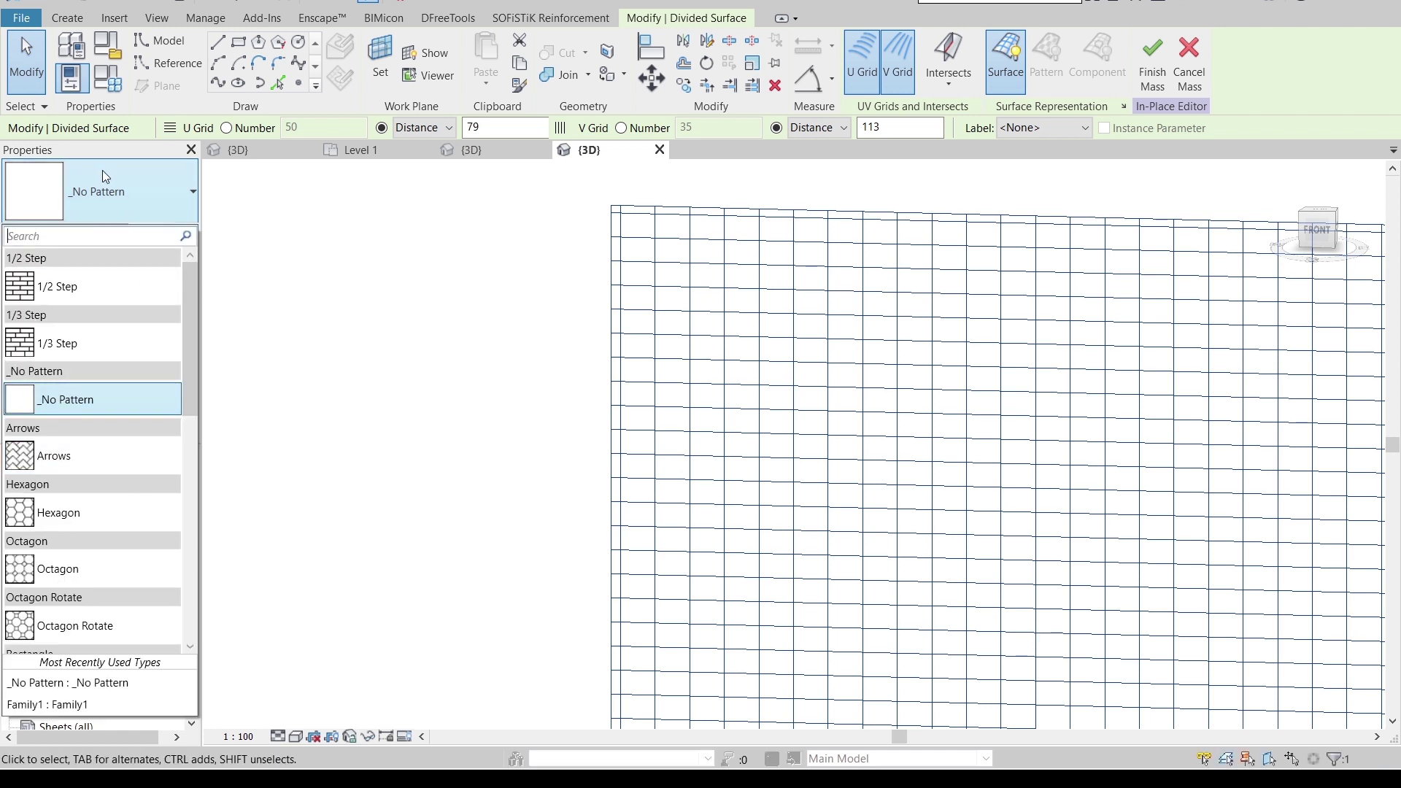
scroll(97, 430, "down", 3)
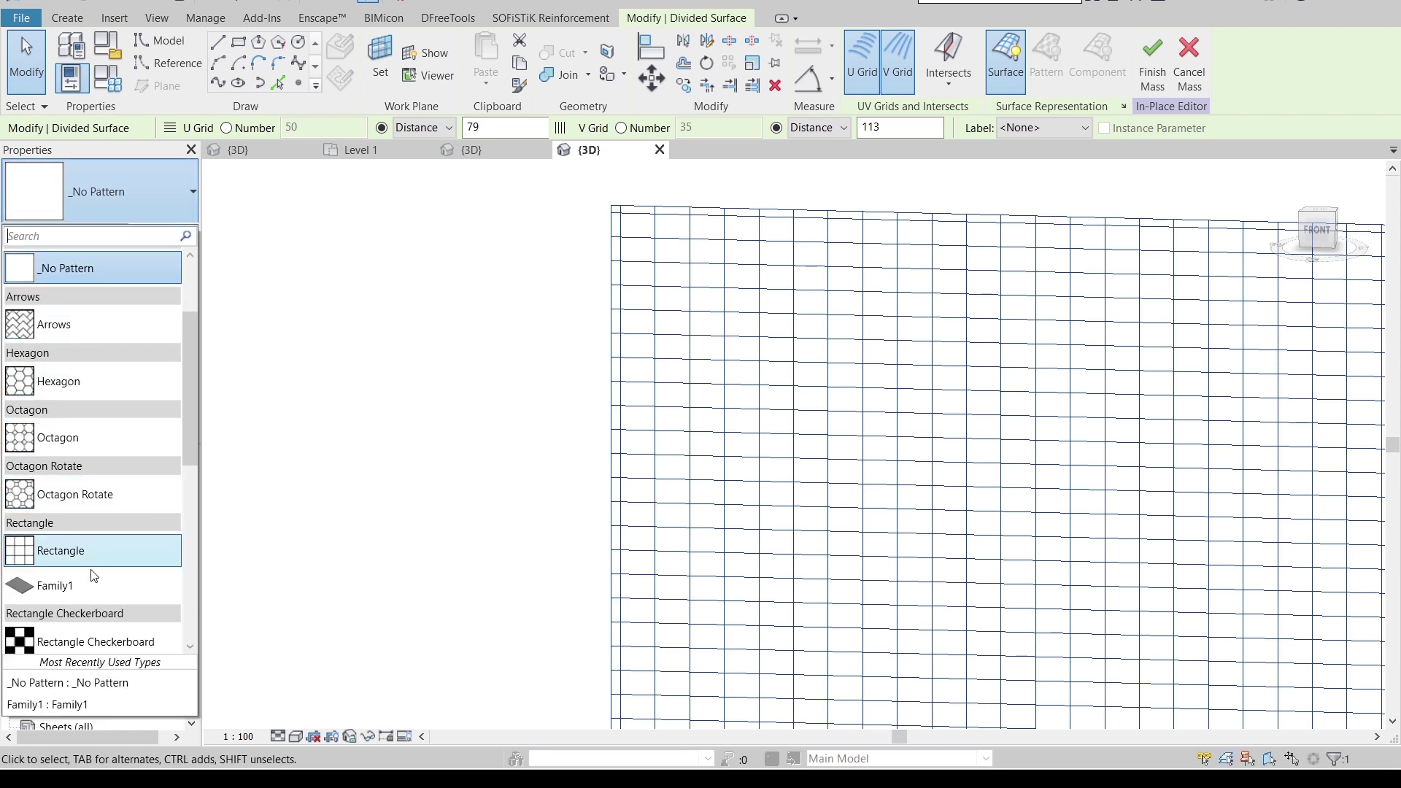
left_click(116, 584)
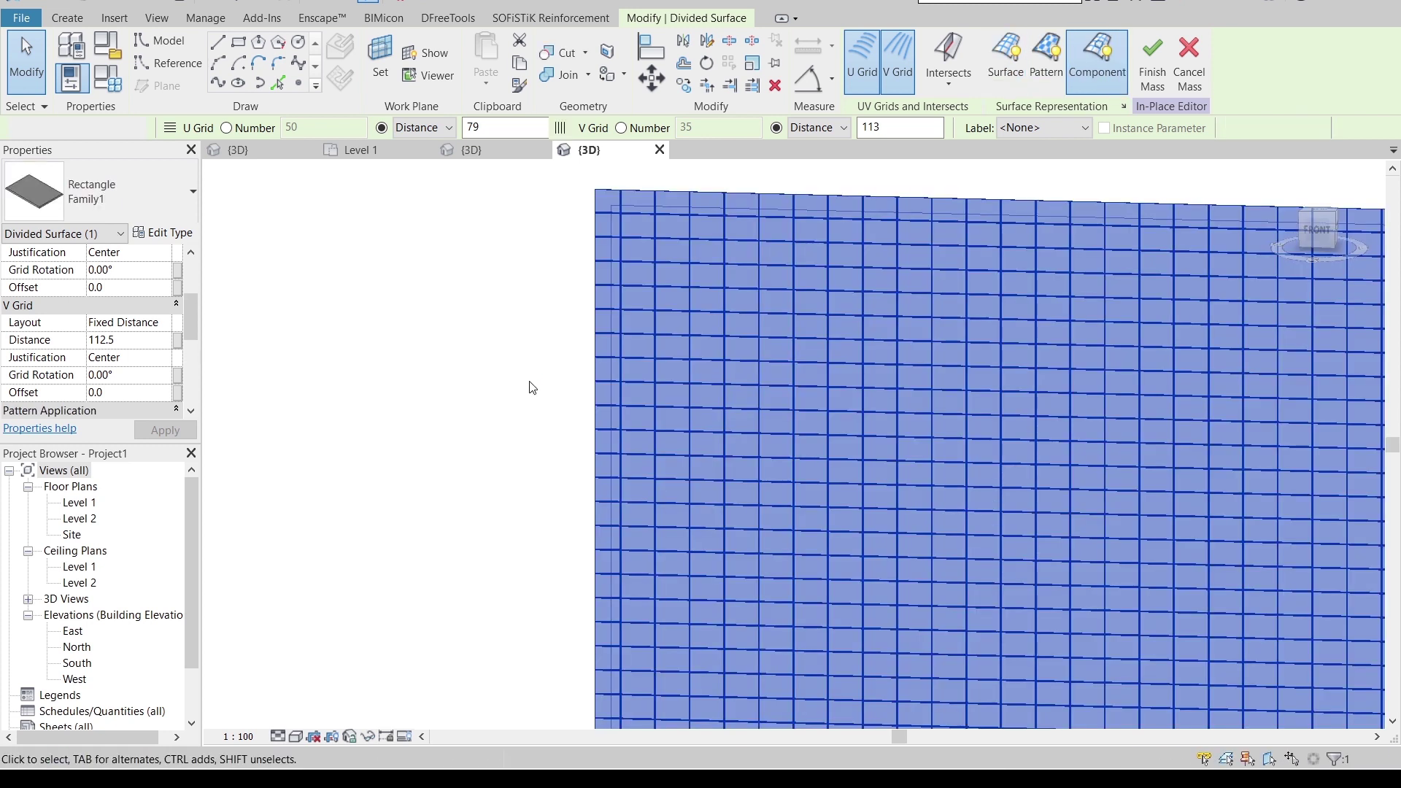
Step: Inspect the tile joints near the wall's upper corner and finish the in-place mass
left_click(532, 388)
middle_click_drag(566, 379, 1136, 472, "shift")
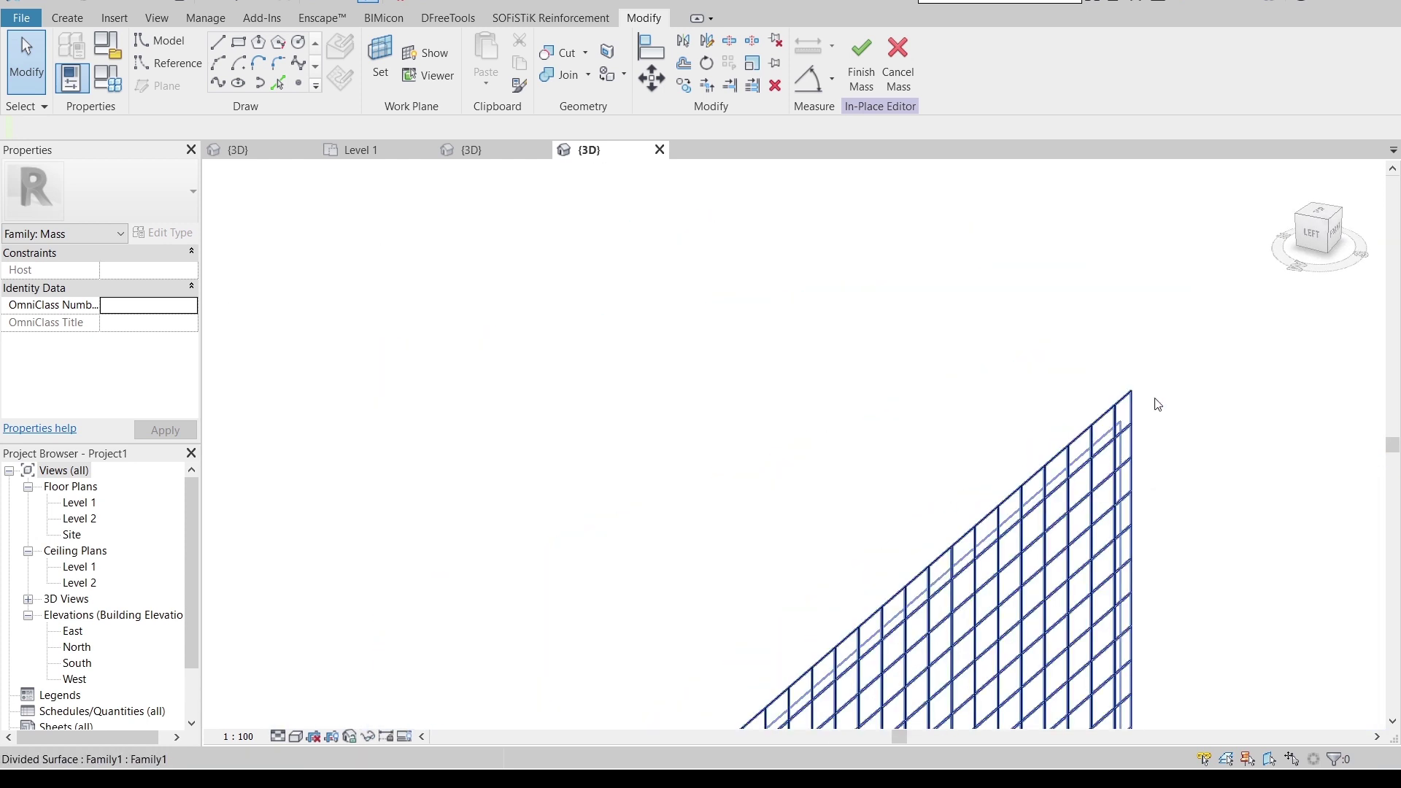
scroll(1154, 401, "up", 10)
scroll(1100, 315, "up", 5)
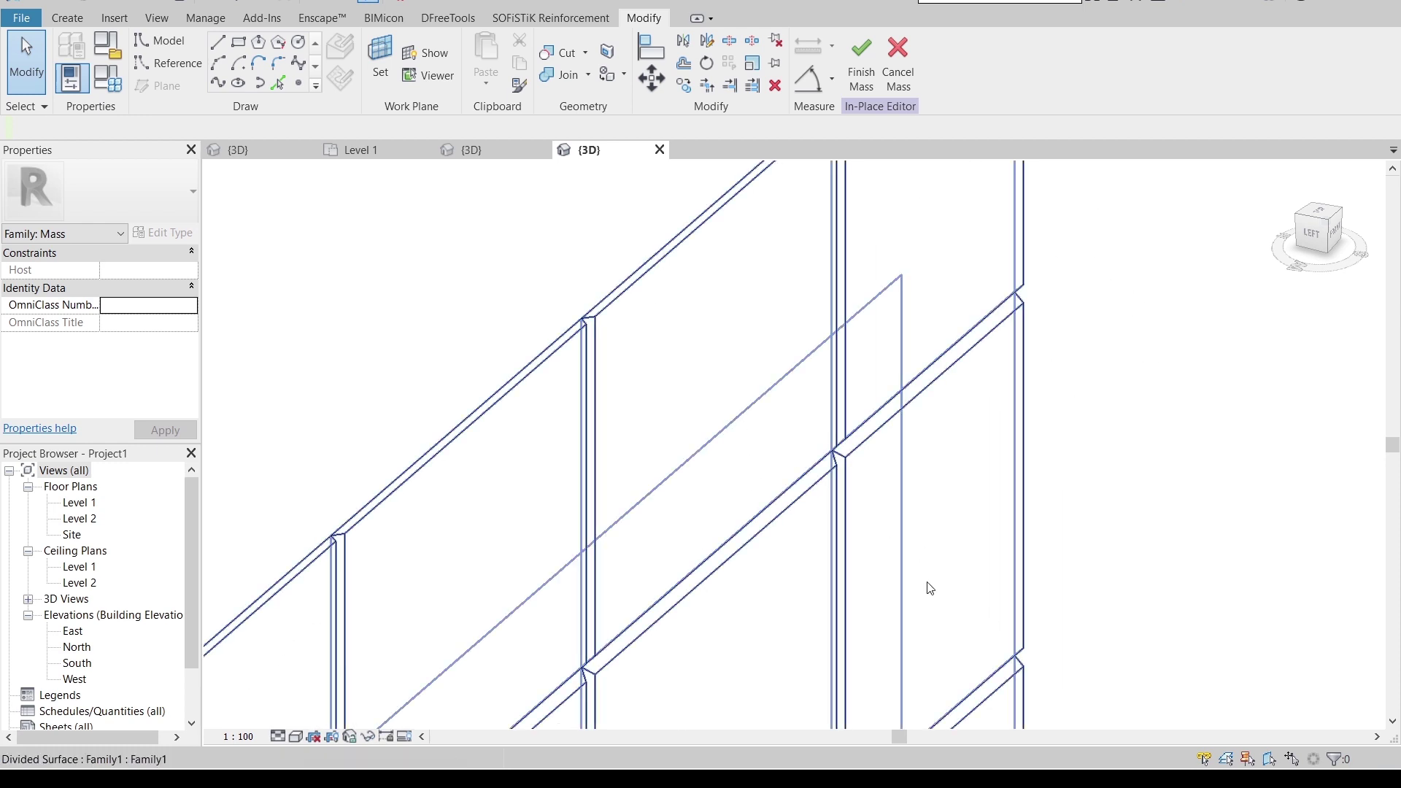
middle_click_drag(927, 582, 1141, 562)
scroll(1117, 514, "down", 5)
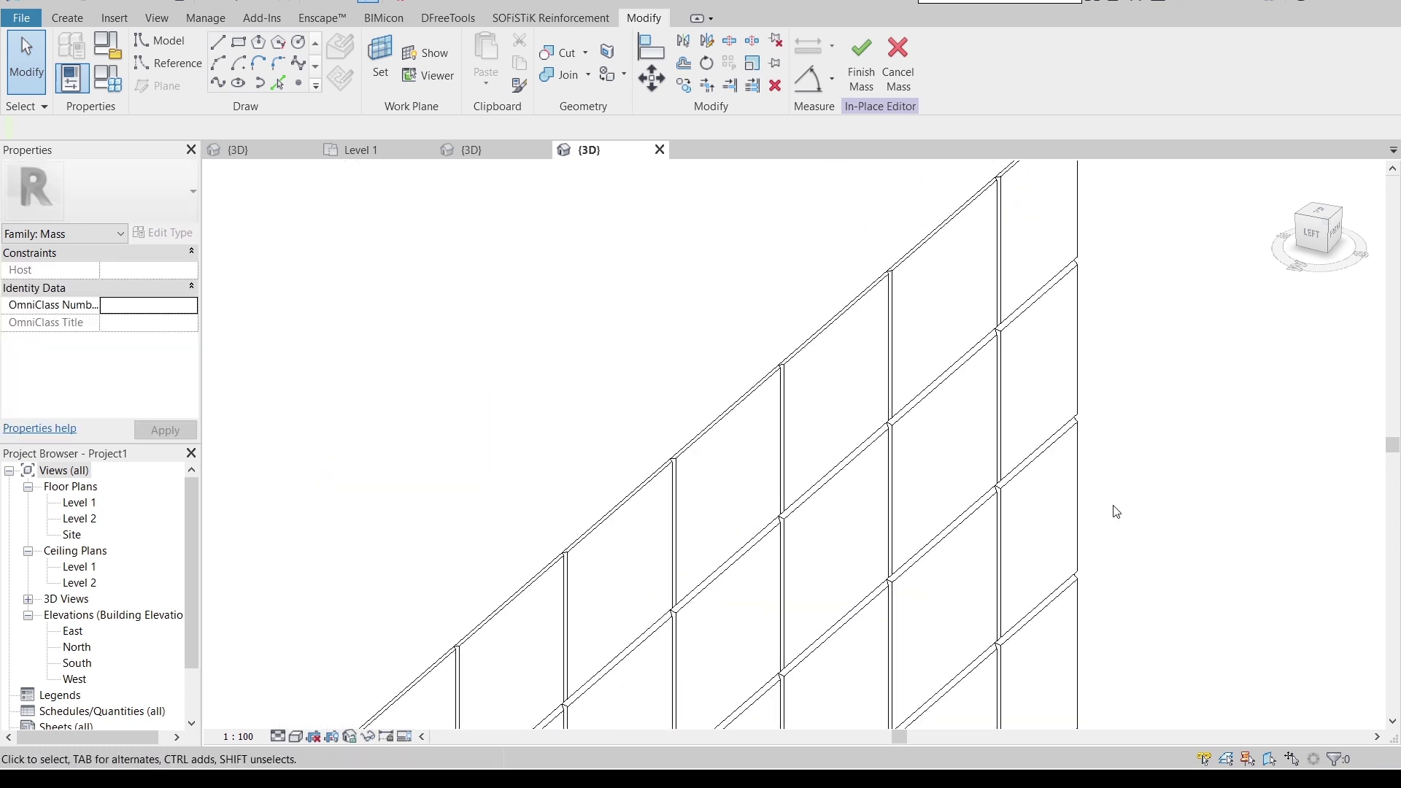
left_click(859, 65)
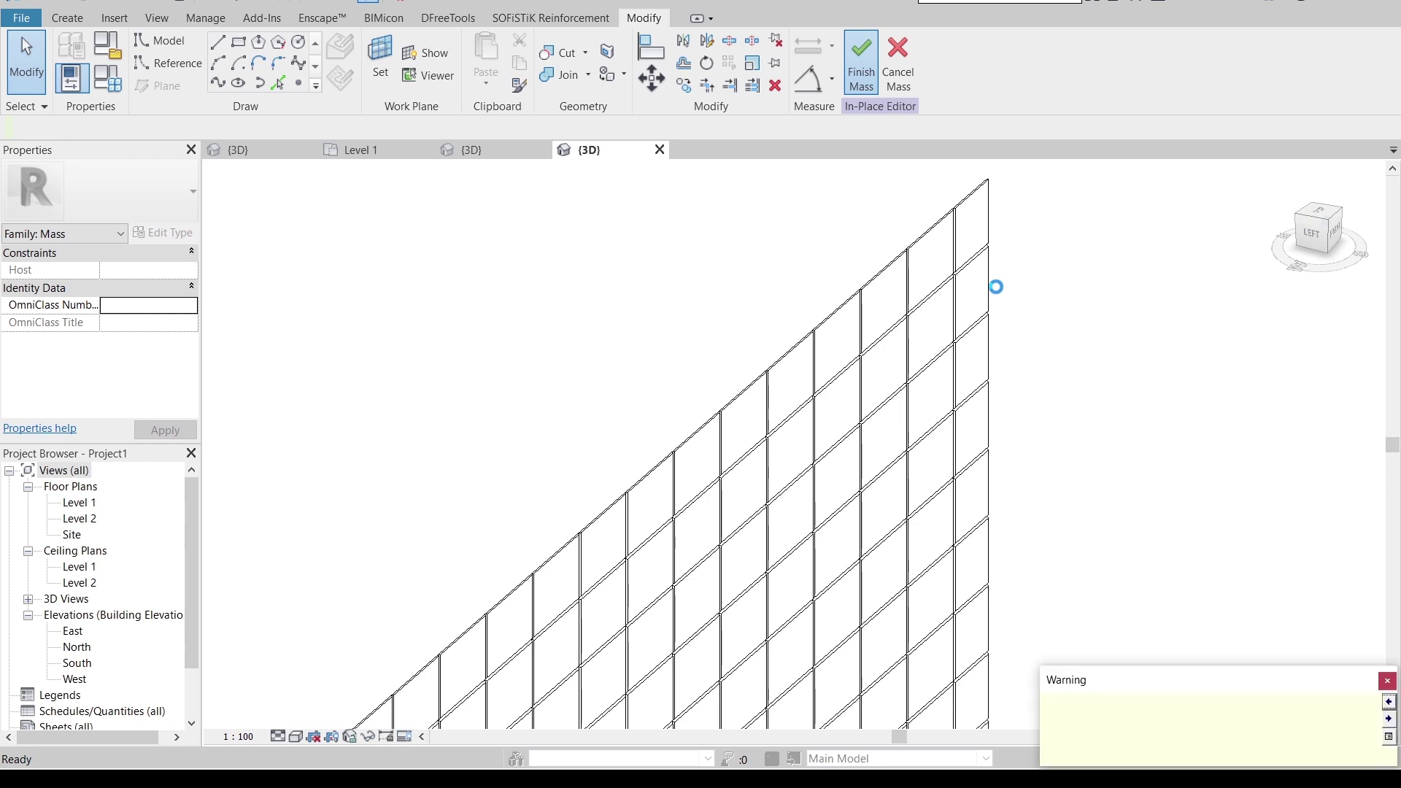
left_click(1000, 297)
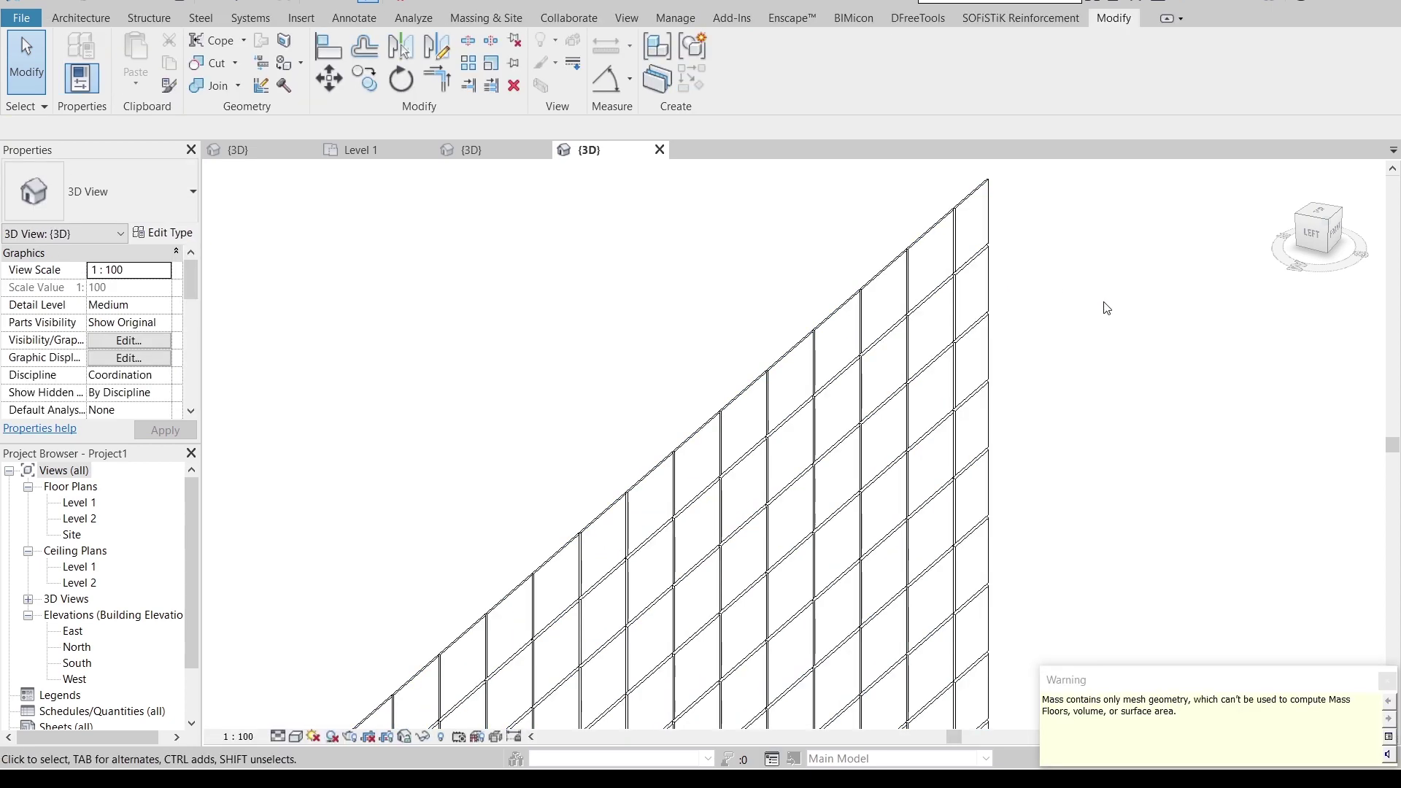
Step: Review the finished tile wall, and examine the tiled wall behind the kitchen units in the Kitchen.rvt 3D view
scroll(1107, 321, "down", 2)
scroll(1144, 431, "down", 2)
middle_click_drag(1160, 488, 929, 593)
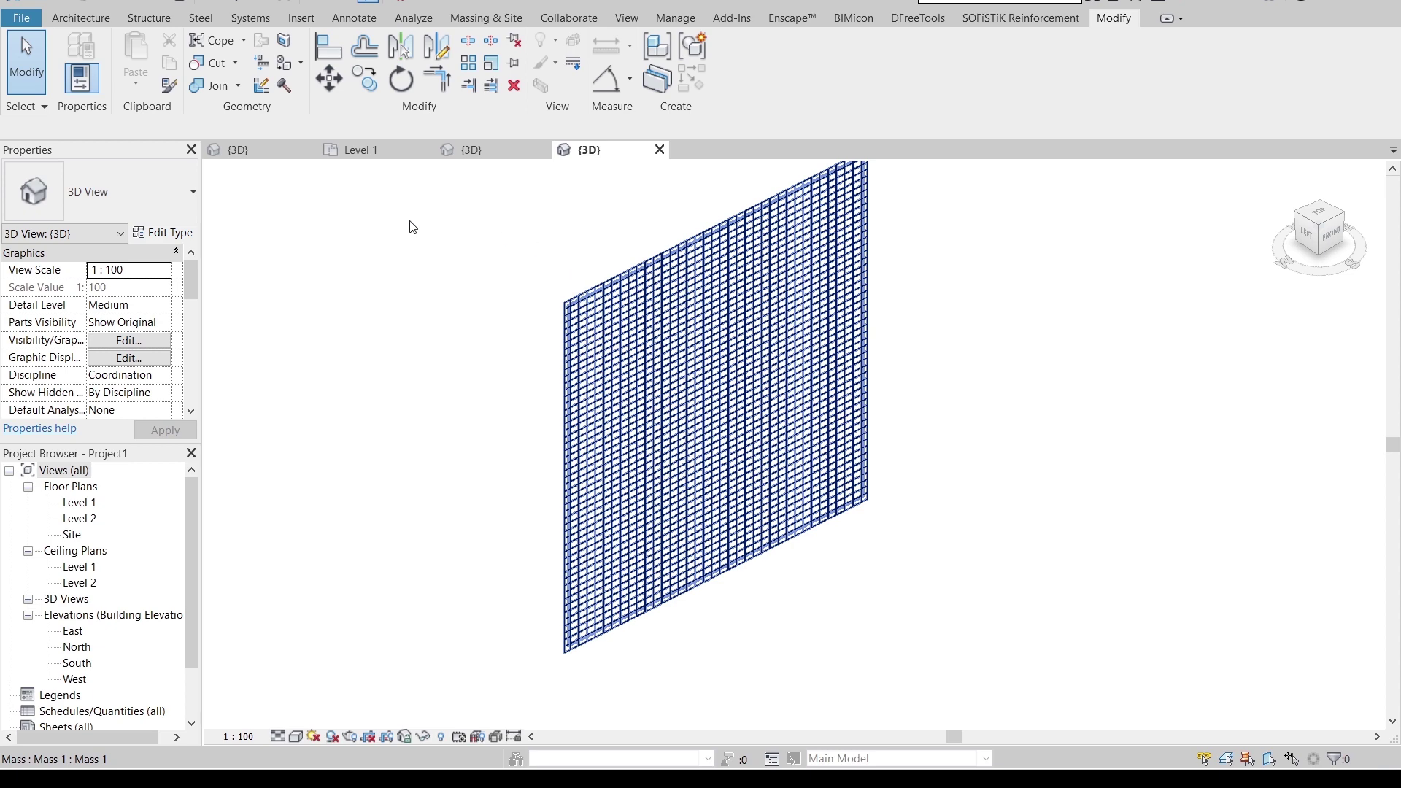
scroll(254, 169, "up", 5)
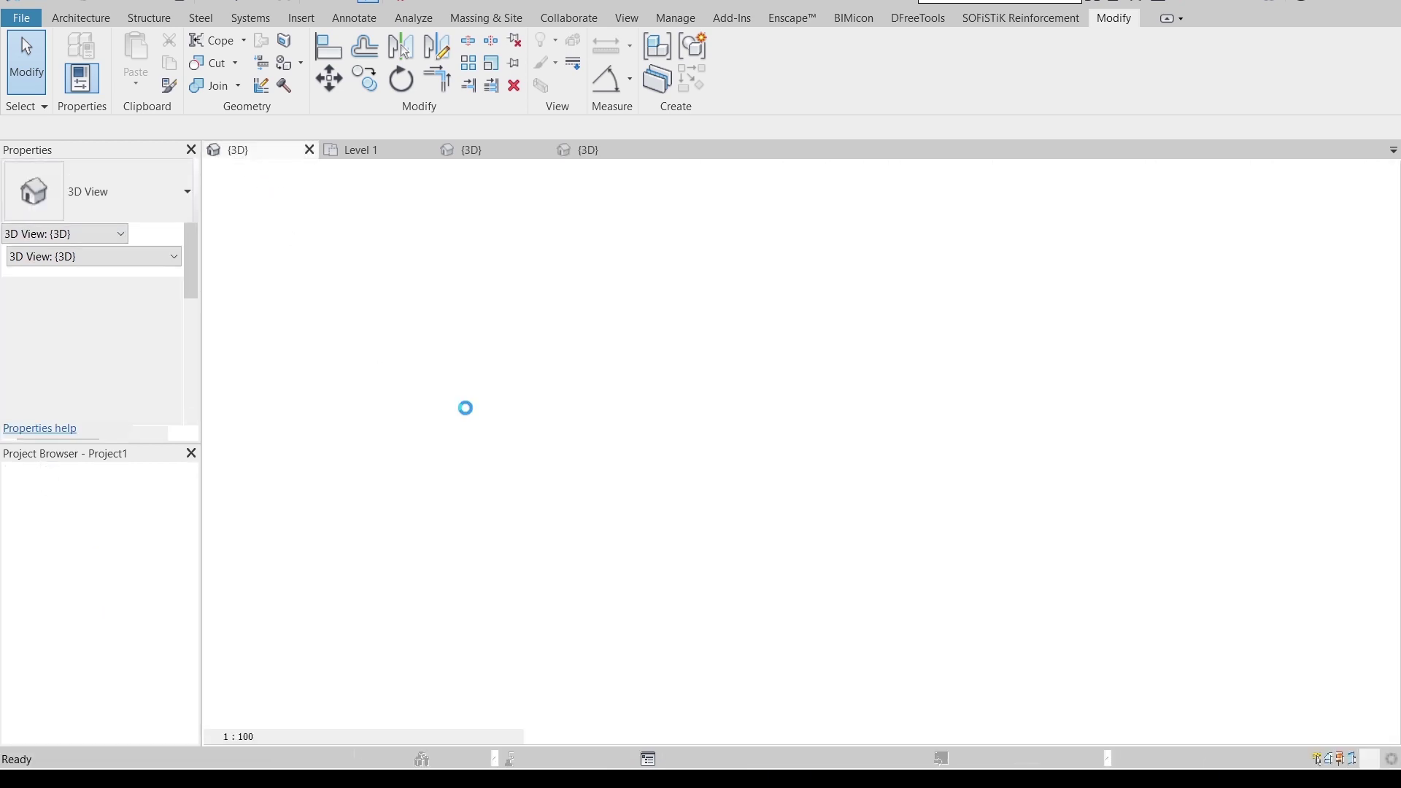
scroll(686, 405, "up", 4)
middle_click_drag(686, 406, 988, 402)
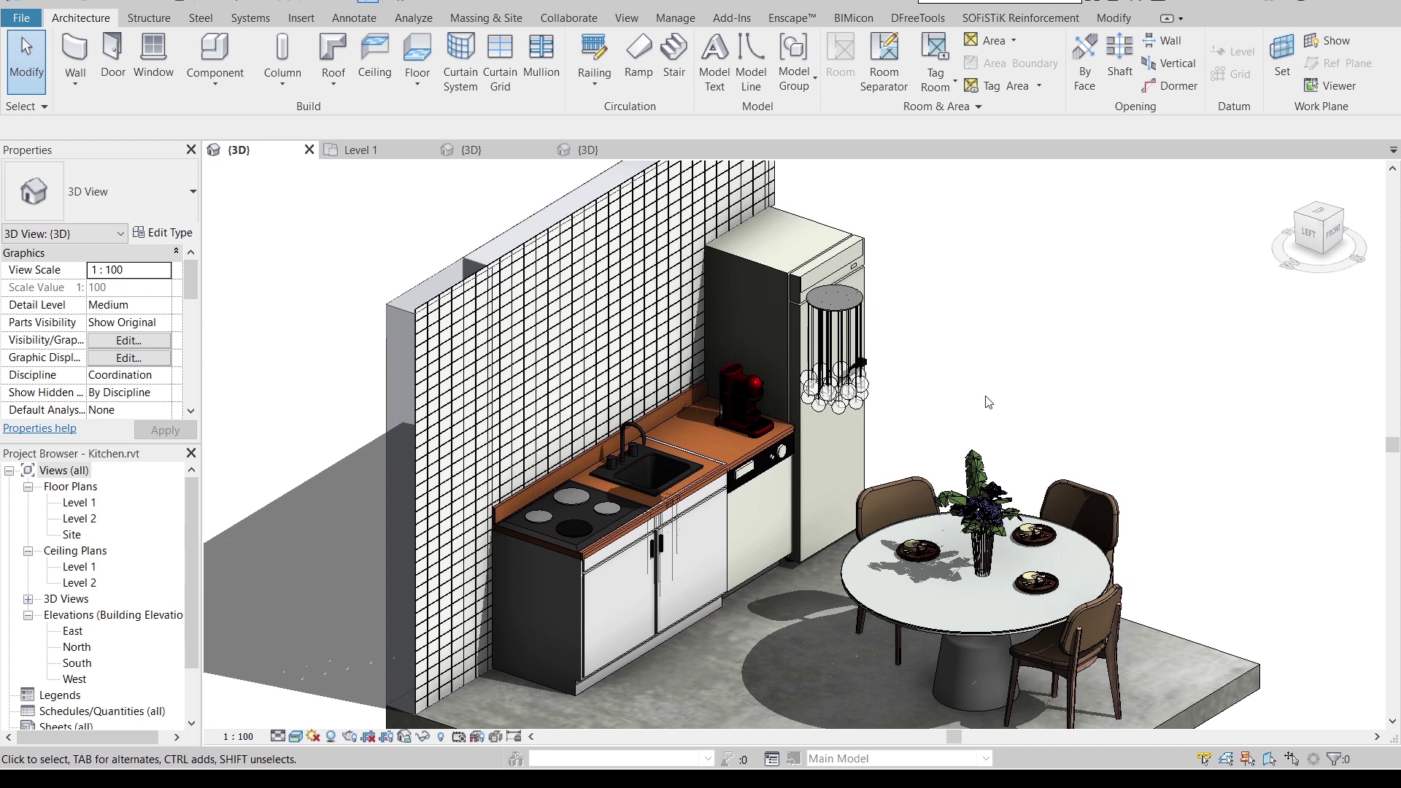